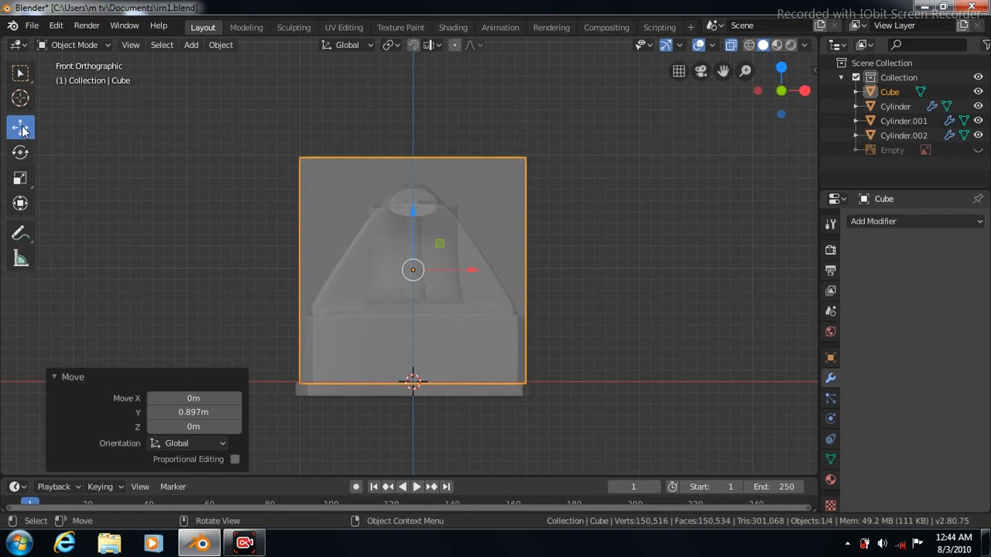
Flatten the cube along Z only and lower it so its underside sits just above the iron's base plate
{"action": "left_click", "coordinate": [20, 178]}
{"action": "left_click_drag", "start_coordinate": [412, 212], "coordinate": [412, 232]}
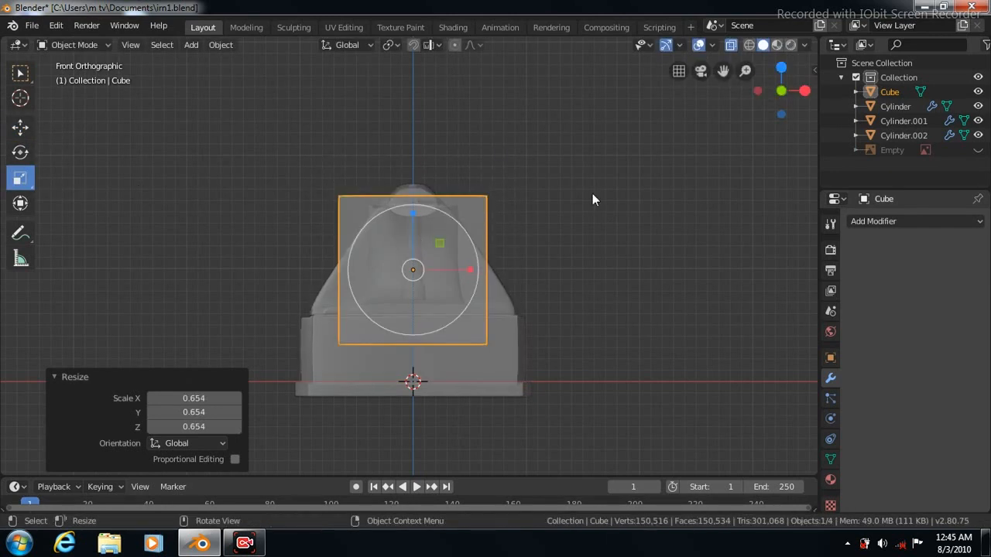
{"action": "key", "text": "ctrl+z"}
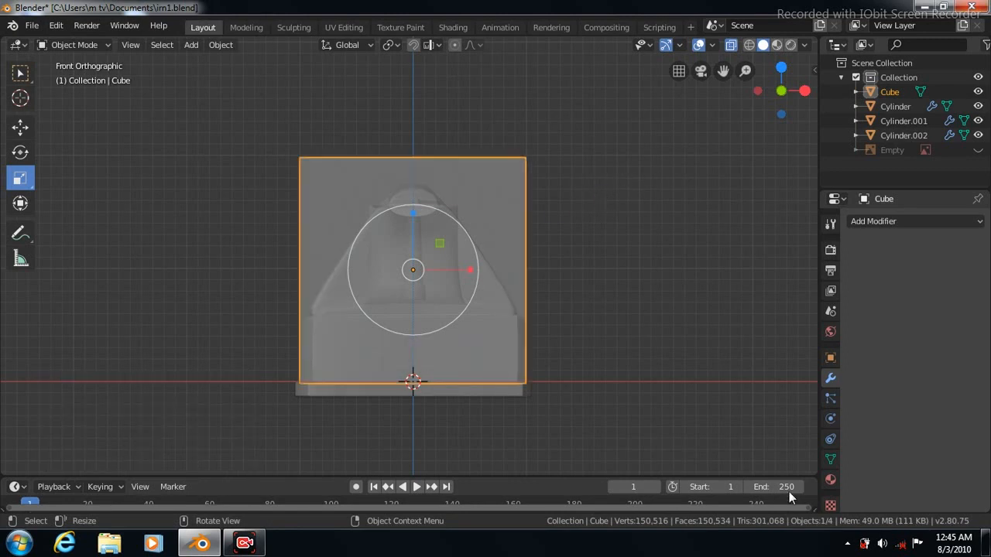
{"action": "left_click_drag", "start_coordinate": [412, 212], "coordinate": [413, 234]}
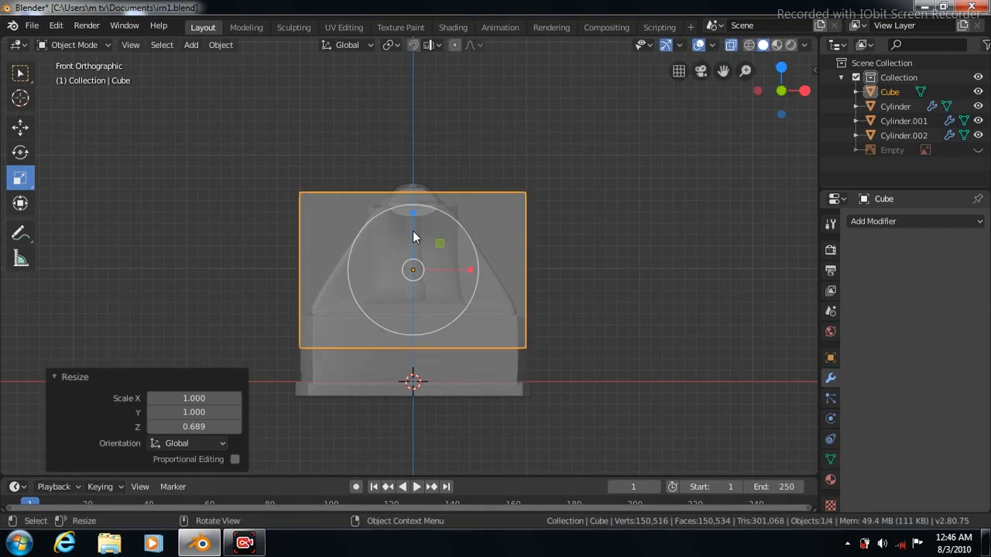
{"action": "left_click", "coordinate": [21, 126]}
{"action": "left_click_drag", "start_coordinate": [412, 212], "coordinate": [412, 240]}
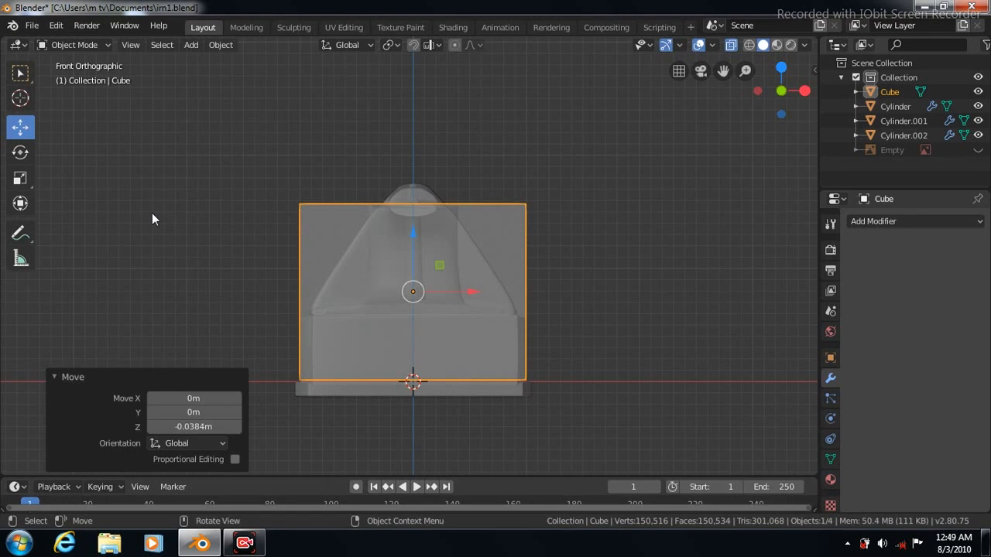
Add three horizontal loop cuts to the cube, one level with the body's upper edge and two close together near the top
{"action": "key", "text": "Tab"}
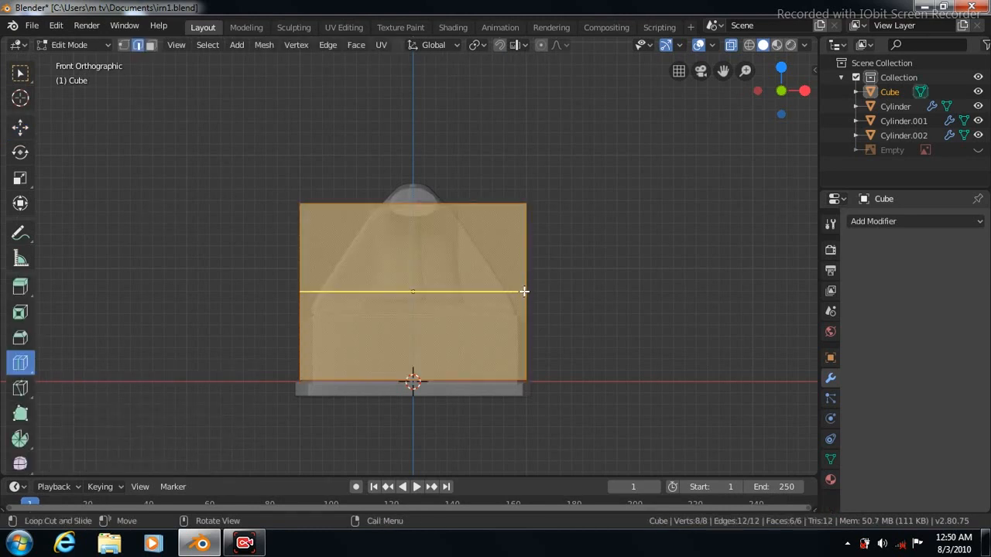
{"action": "left_click_drag", "start_coordinate": [525, 292], "coordinate": [524, 316]}
{"action": "left_click_drag", "start_coordinate": [504, 259], "coordinate": [497, 224]}
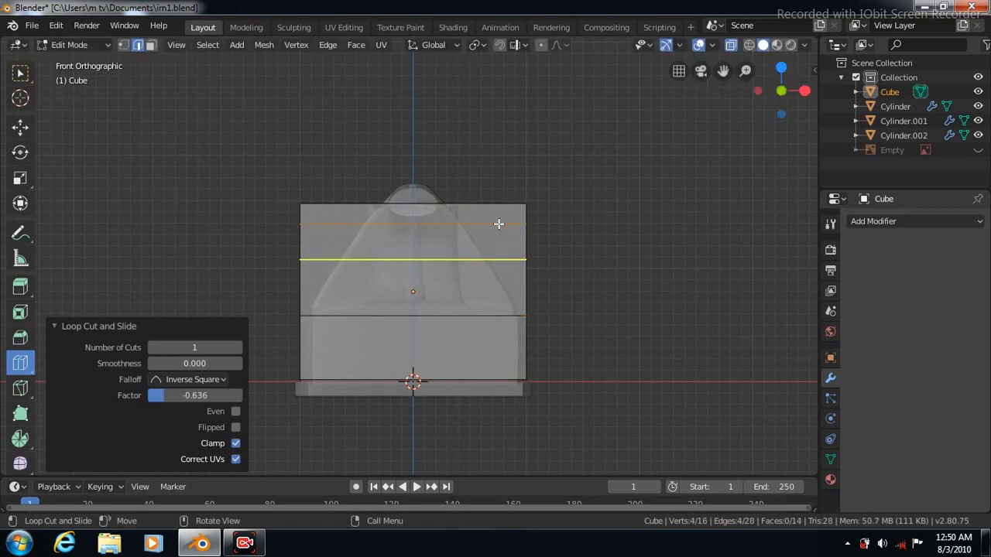
{"action": "left_click_drag", "start_coordinate": [514, 270], "coordinate": [510, 225]}
Scale the selected loop near the cube's top to 0.492 along X to form a tapered neck
{"action": "key", "text": "shift+space"}
{"action": "key", "text": "s"}
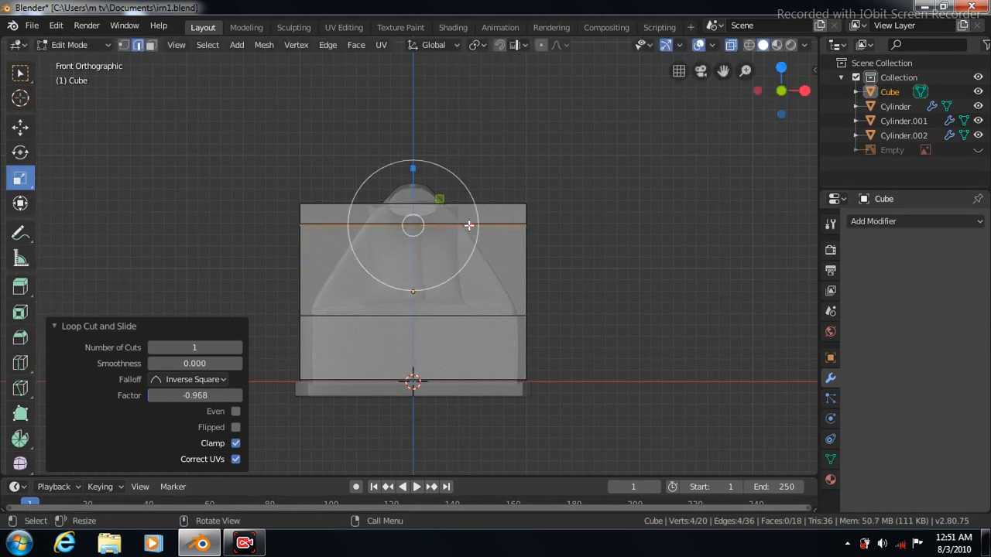
{"action": "key", "text": "s"}
{"action": "left_click", "coordinate": [440, 223]}
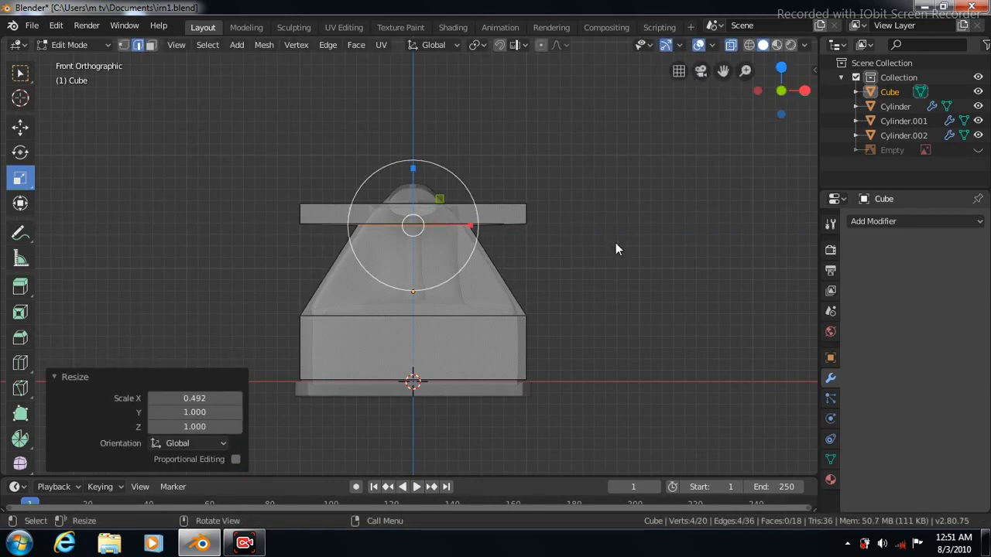
{"action": "key", "text": "Tab"}
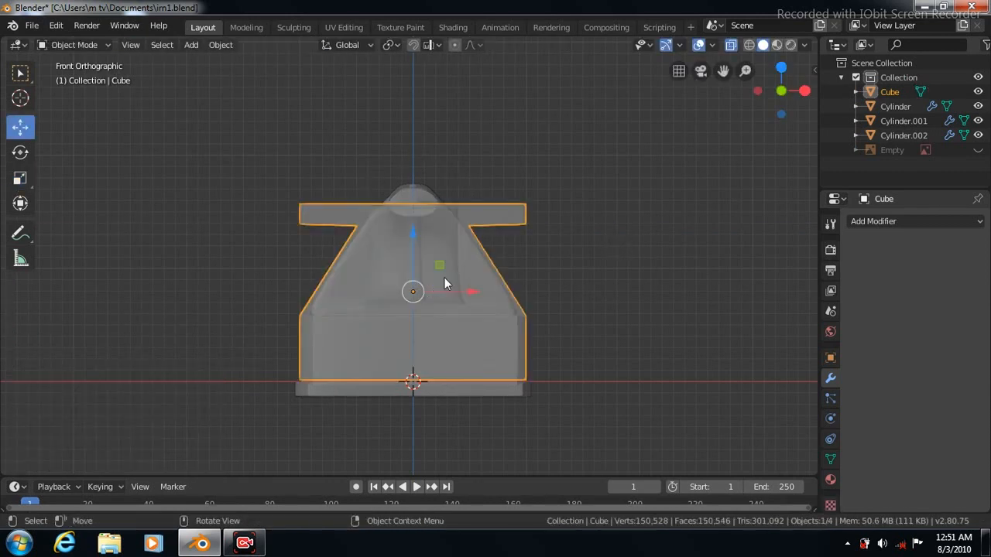
Narrow the whole cube to 0.921 along X, and scale its selected neck loop to 0.936 along X
{"action": "left_click", "coordinate": [20, 180]}
{"action": "left_click_drag", "start_coordinate": [470, 295], "coordinate": [465, 291]}
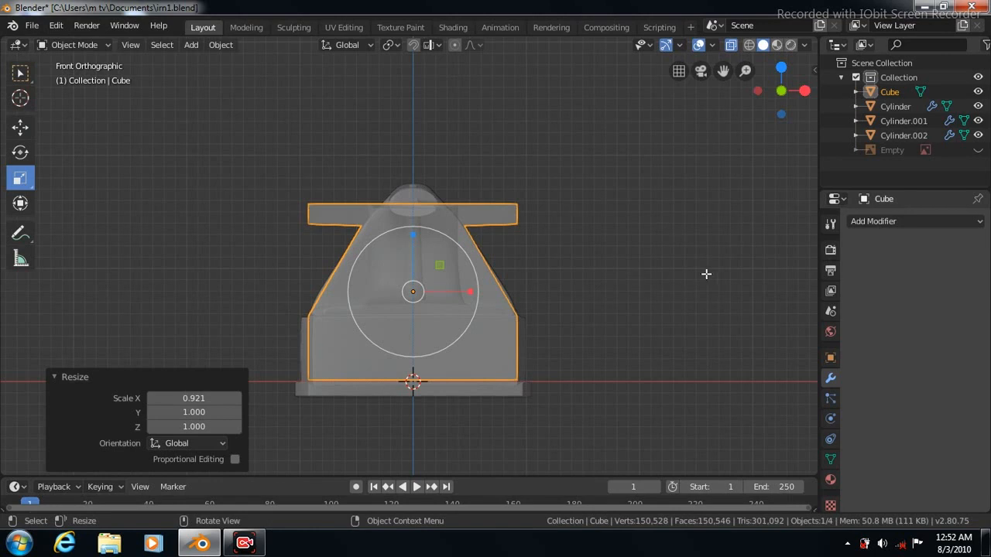
{"action": "key", "text": "Tab"}
{"action": "left_click_drag", "start_coordinate": [470, 225], "coordinate": [466, 225]}
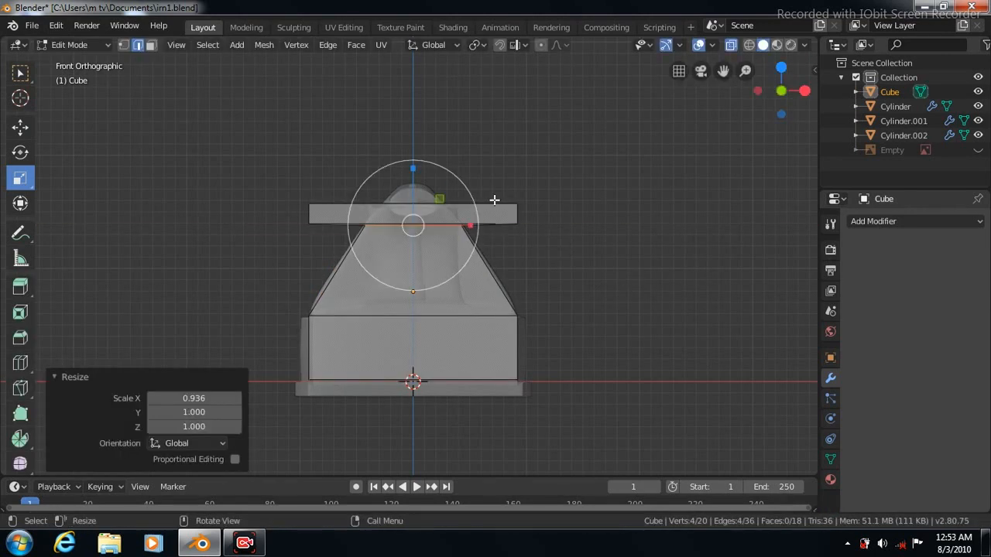
Add a Subdivision Surface modifier to the cube with viewport level 3, and turn off X-ray display
{"action": "left_click", "coordinate": [981, 224]}
{"action": "left_click", "coordinate": [710, 460]}
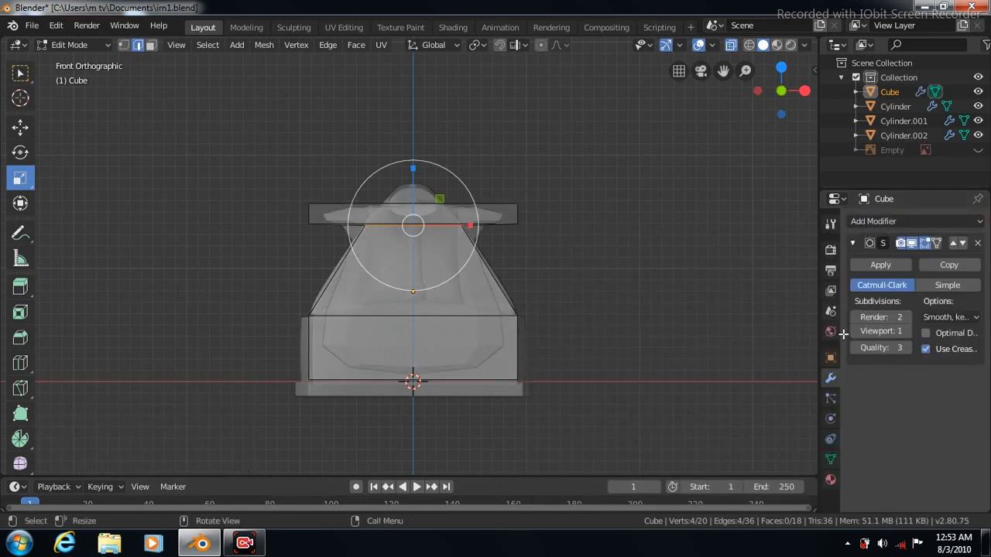
{"action": "left_click", "coordinate": [910, 333]}
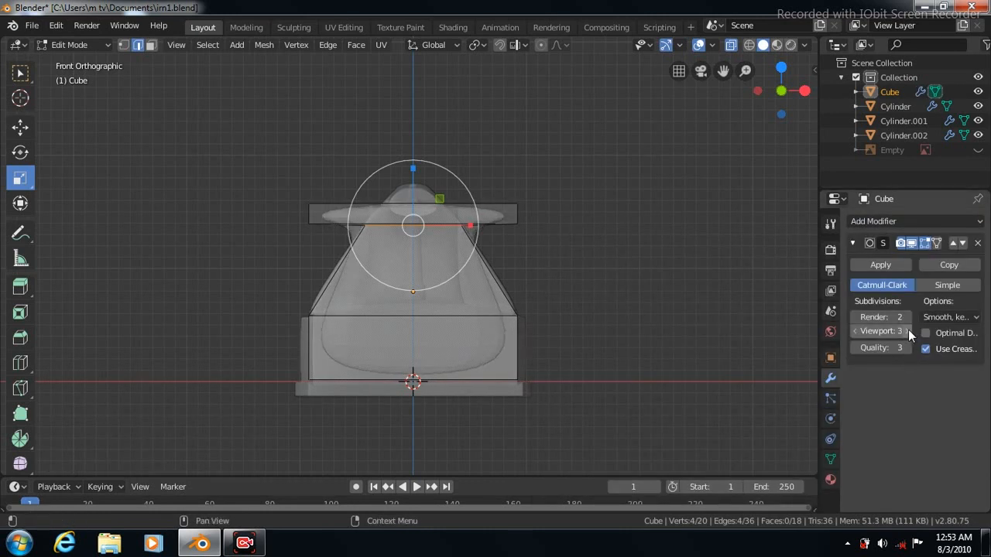
{"action": "left_click", "coordinate": [731, 44]}
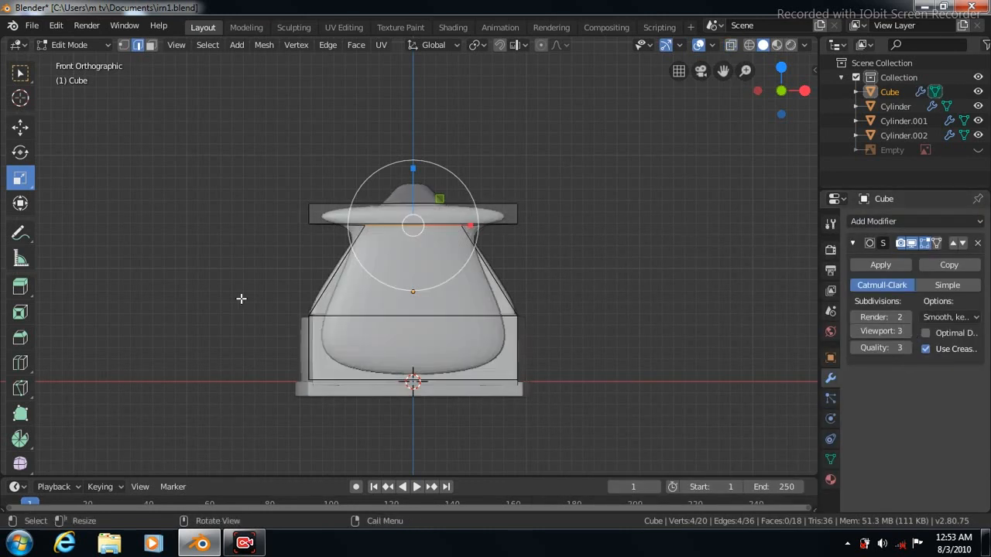
Add a loop cut near the cube's bottom edge and vertical loop cuts close to both sides
{"action": "left_click", "coordinate": [20, 363]}
{"action": "left_click_drag", "start_coordinate": [515, 347], "coordinate": [513, 375]}
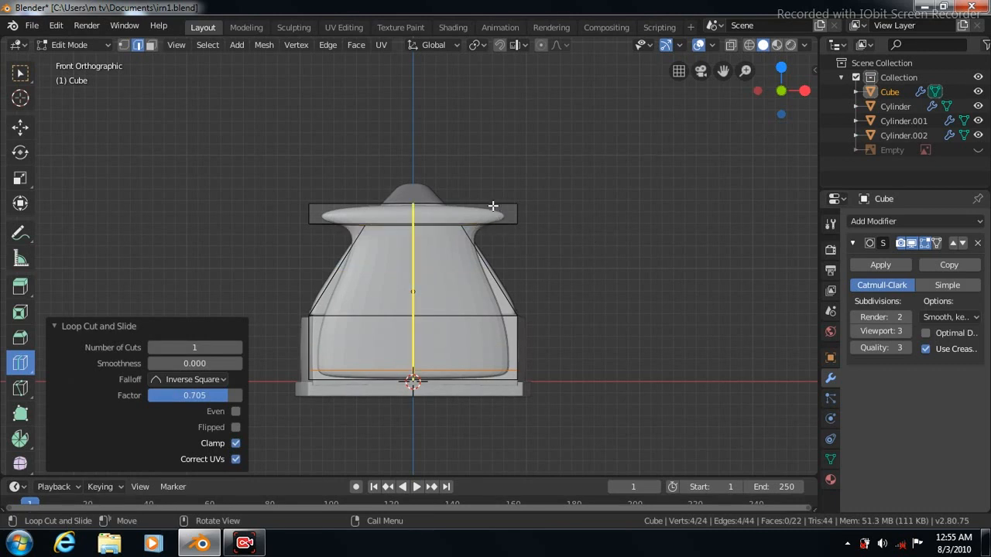
{"action": "left_click_drag", "start_coordinate": [413, 207], "coordinate": [507, 243]}
{"action": "left_click_drag", "start_coordinate": [413, 377], "coordinate": [317, 214]}
Extrude the two upper corner faces and the bottom strip faces of the front side by -0.141 m along Y
{"action": "left_click", "coordinate": [150, 45]}
{"action": "key", "text": "w"}
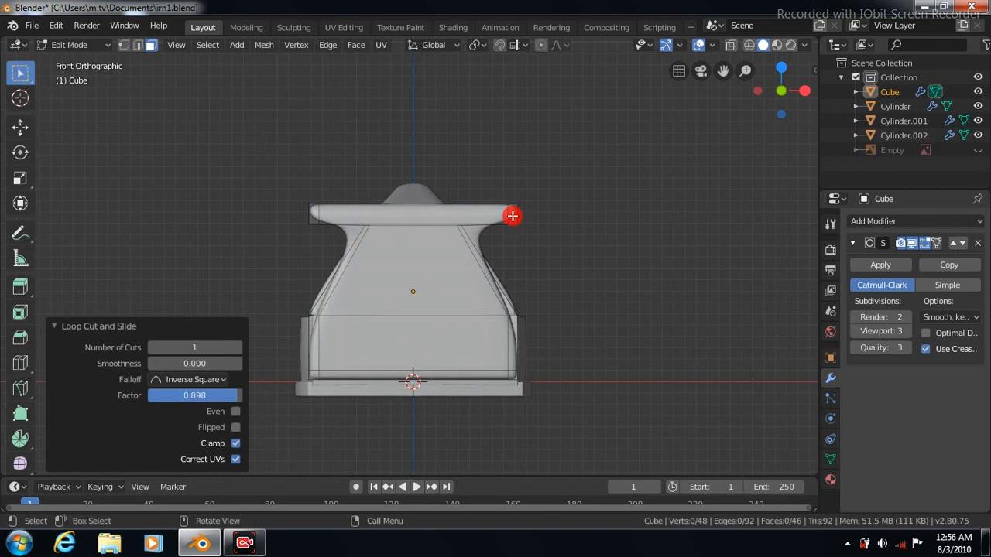
{"action": "left_click", "coordinate": [512, 216]}
{"action": "left_click", "coordinate": [315, 214], "text": "shift"}
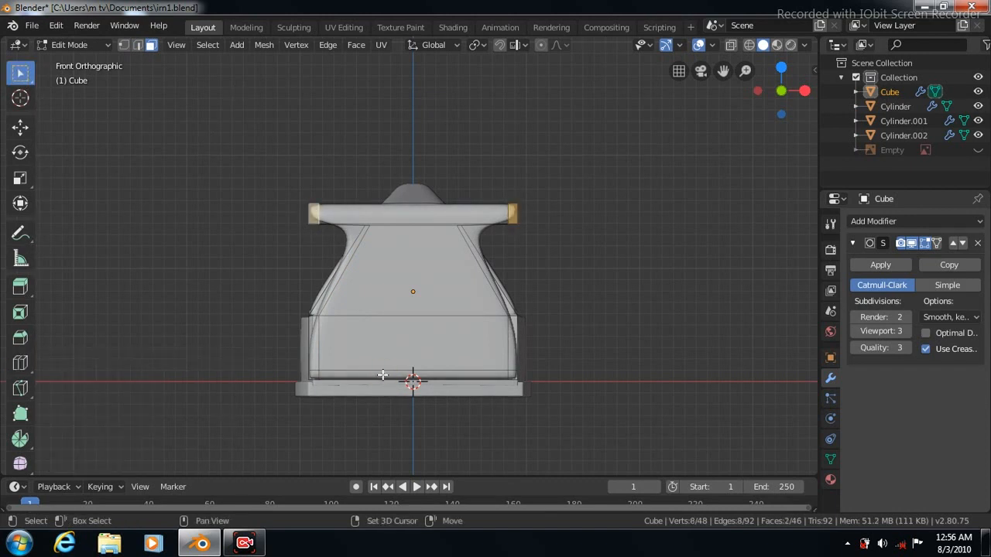
{"action": "left_click", "coordinate": [383, 375], "text": "shift"}
{"action": "left_click", "coordinate": [312, 376], "text": "shift"}
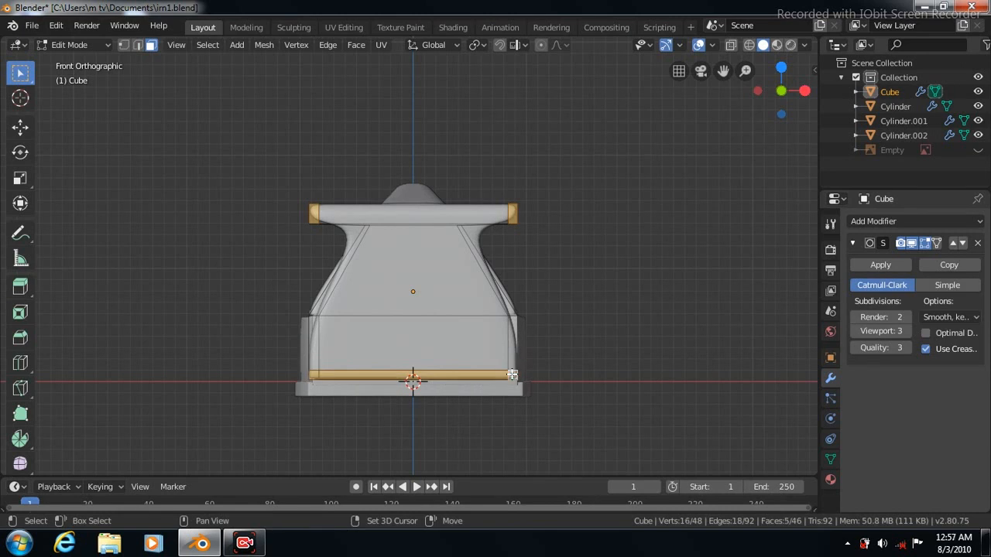
{"action": "key", "text": "KP_7"}
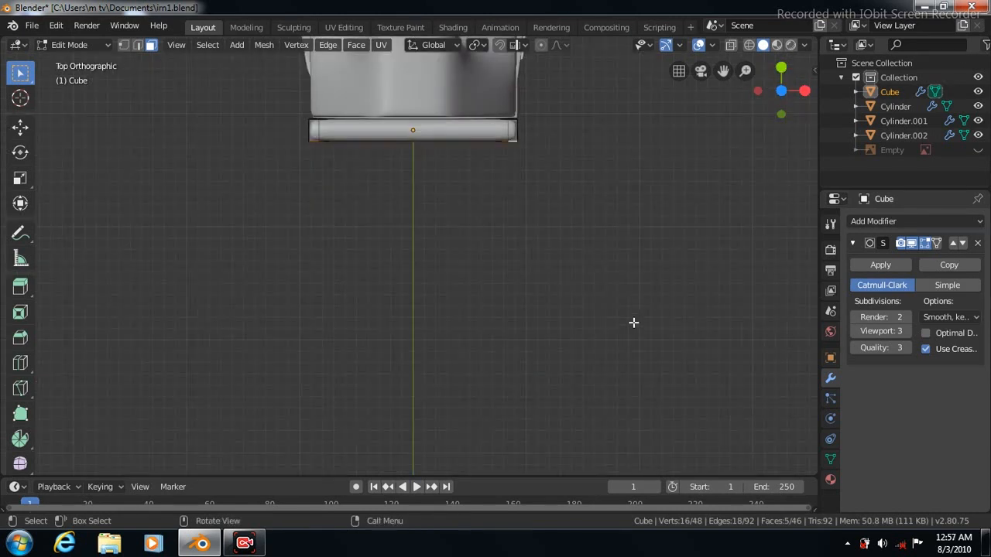
{"action": "left_click", "coordinate": [20, 287]}
{"action": "left_click_drag", "start_coordinate": [424, 171], "coordinate": [424, 182]}
Add a vertical loop cut close to the outer edge on the +X side, viewed from the front
{"action": "key", "text": "KP_1"}
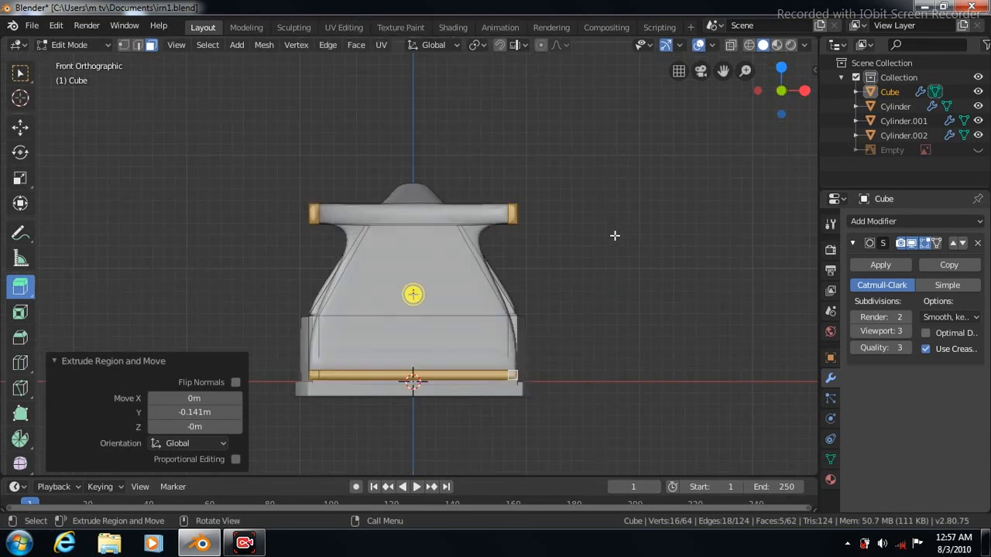
{"action": "left_click", "coordinate": [20, 362]}
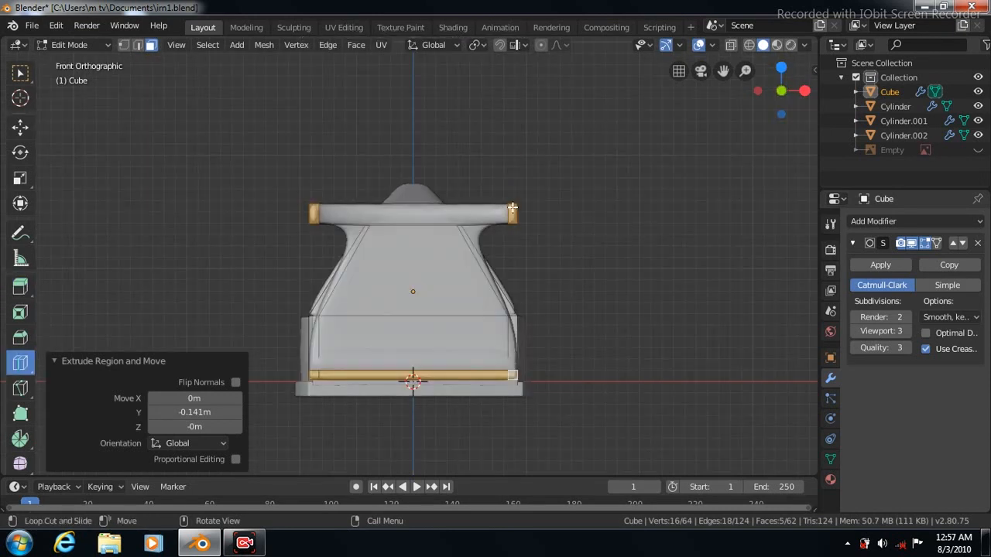
{"action": "left_click_drag", "start_coordinate": [513, 206], "coordinate": [514, 204]}
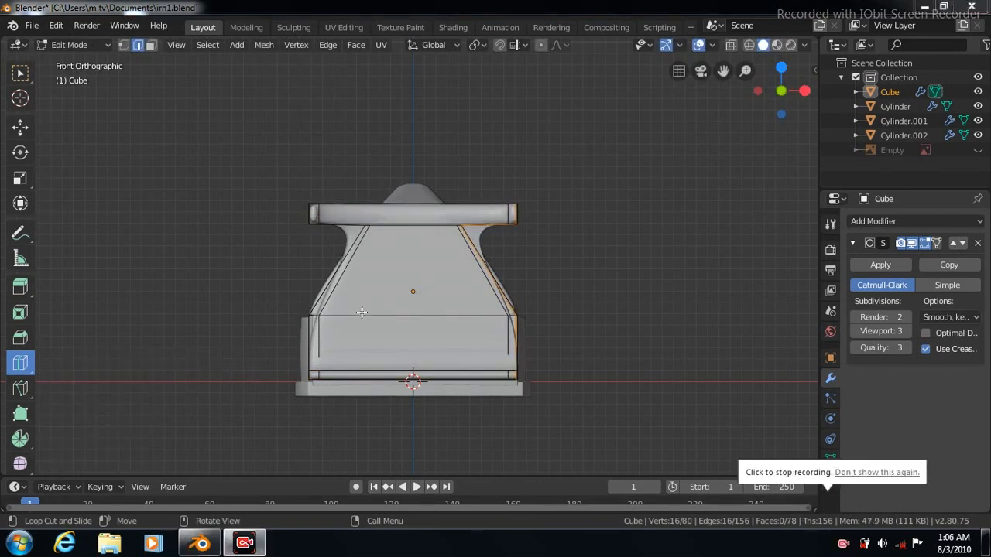
{"action": "left_click_drag", "start_coordinate": [411, 313], "coordinate": [332, 319]}
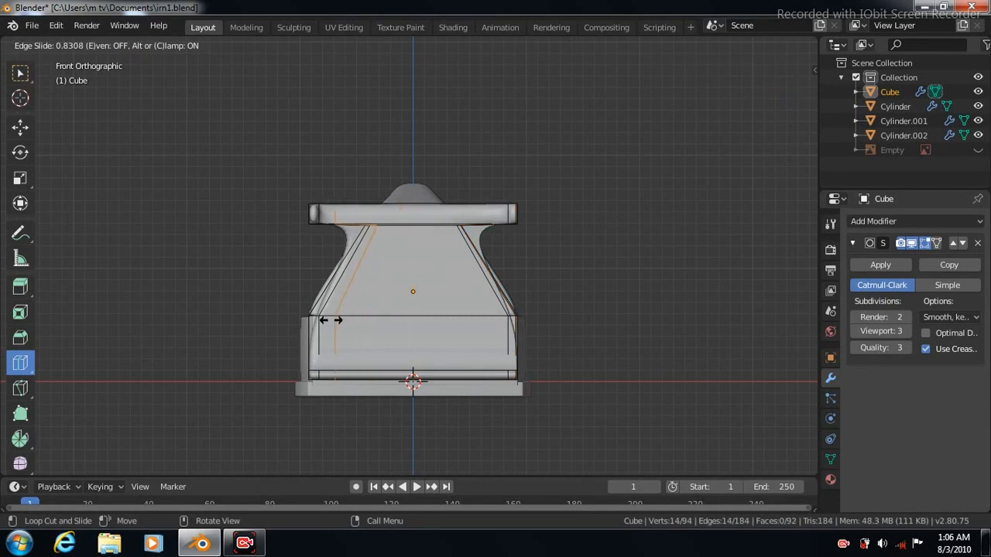
{"action": "right_click", "coordinate": [331, 320]}
{"action": "key", "text": "ctrl+z"}
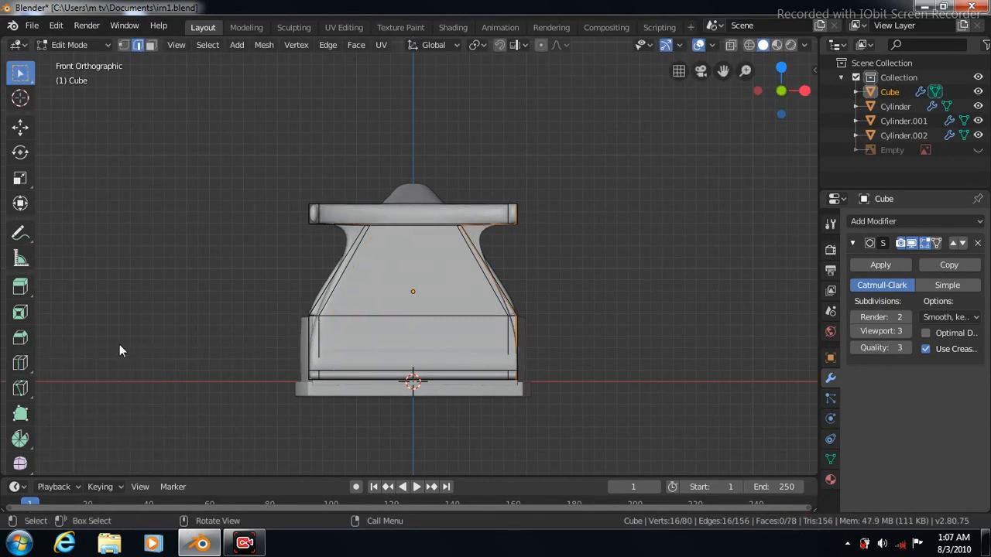
Add vertical loop cuts along both sides of the plate to tighten its narrow side strips
{"action": "left_click", "coordinate": [20, 363]}
{"action": "left_click_drag", "start_coordinate": [315, 312], "coordinate": [320, 319]}
{"action": "left_click_drag", "start_coordinate": [511, 317], "coordinate": [501, 323]}
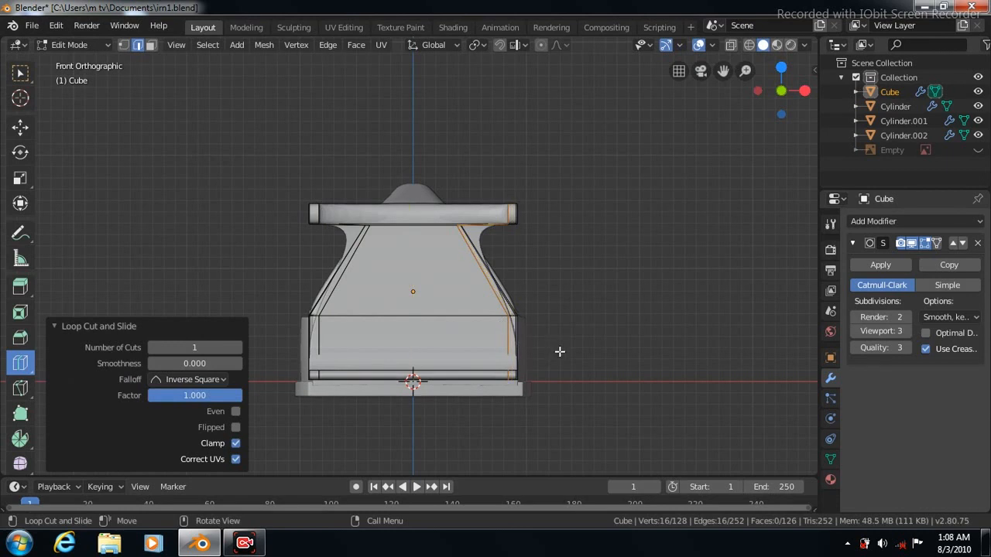
Add further supporting edge loops through the plate's thickness and on its extruded lower lip
{"action": "key", "text": "KP_7"}
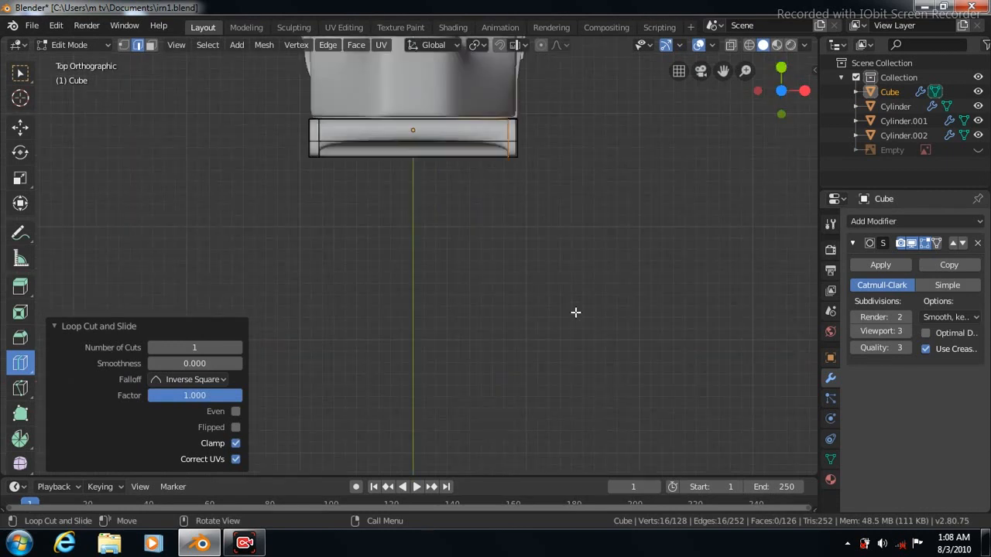
{"action": "left_click", "coordinate": [507, 130]}
{"action": "left_click_drag", "start_coordinate": [507, 124], "coordinate": [315, 149]}
{"action": "key", "text": "KP_3"}
{"action": "left_click_drag", "start_coordinate": [512, 375], "coordinate": [434, 381]}
Subdivide the selected edges with one cut, and enable Auto Smooth in the cube's normals settings
{"action": "right_click", "coordinate": [537, 257]}
{"action": "left_click", "coordinate": [496, 73]}
{"action": "left_click", "coordinate": [830, 457]}
{"action": "left_click", "coordinate": [873, 488]}
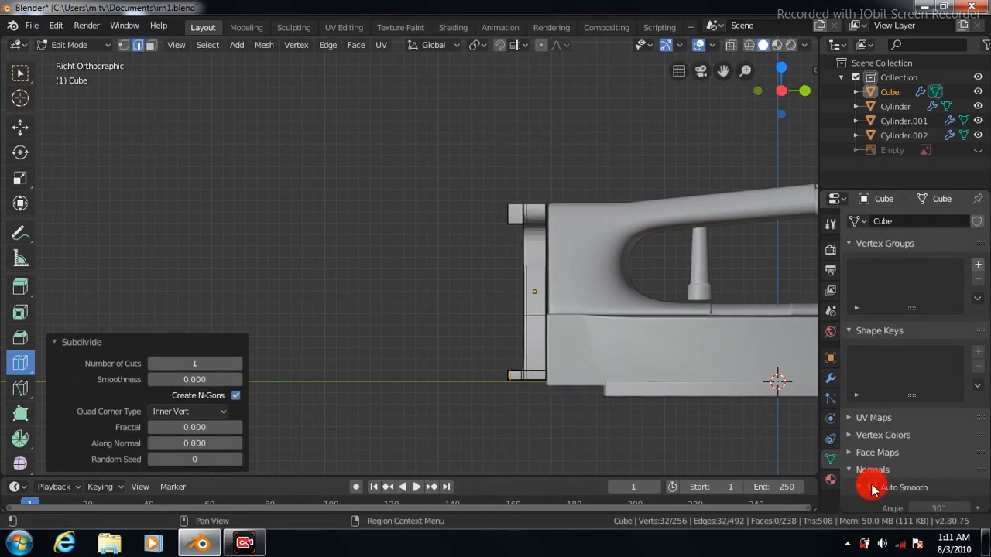
{"action": "key", "text": "Tab"}
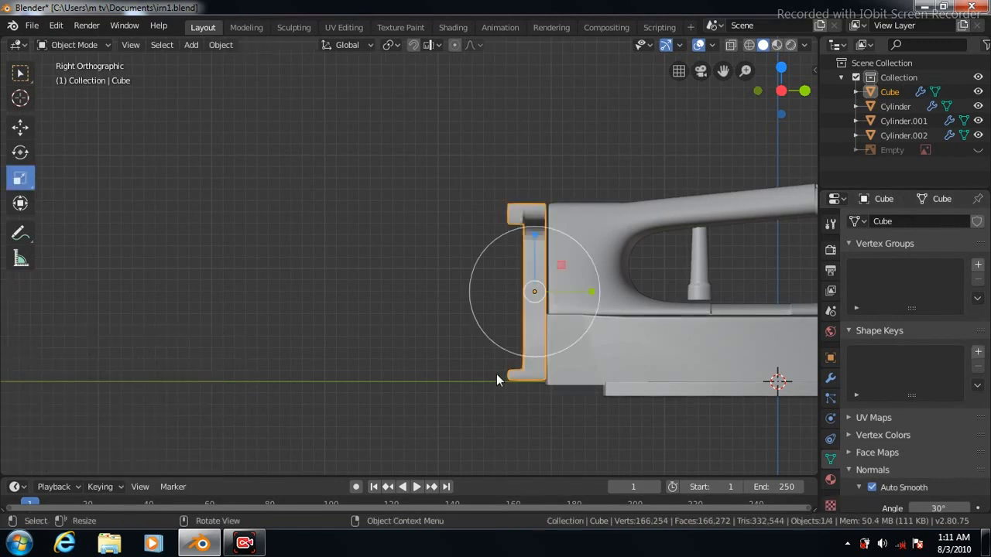
Move the iron's handle slightly toward the rear plate along Y and by -0.0192 m along Z
{"action": "left_click", "coordinate": [21, 72]}
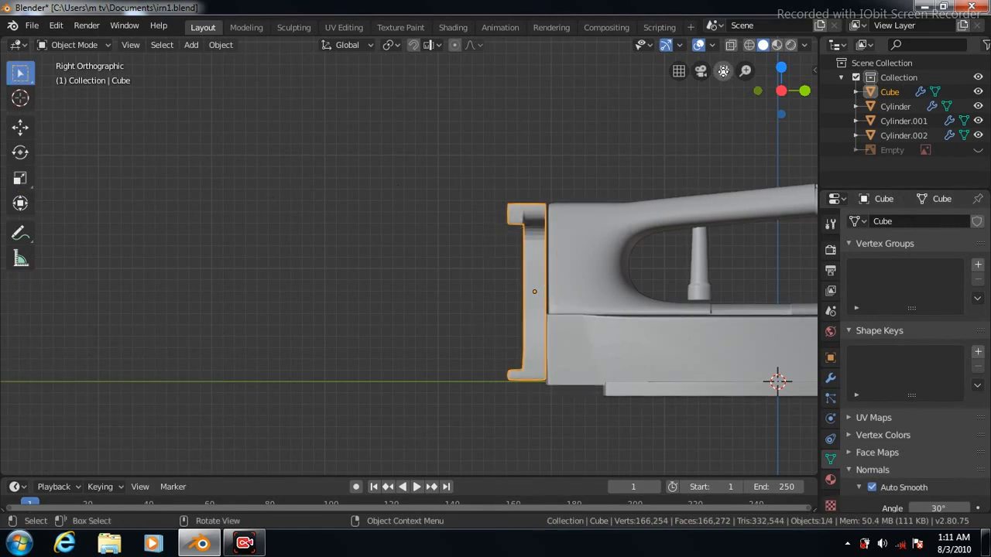
{"action": "left_click_drag", "start_coordinate": [722, 70], "coordinate": [550, 57]}
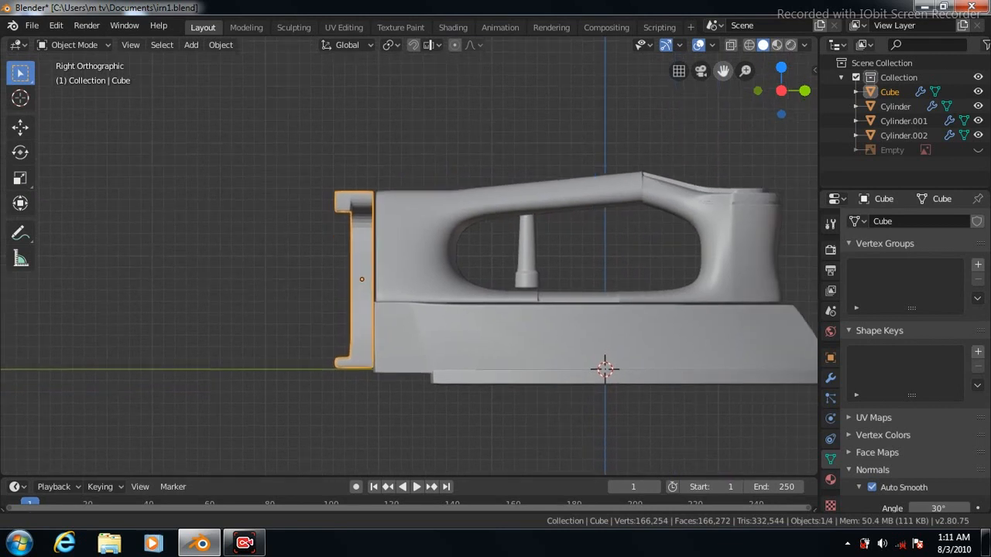
{"action": "left_click", "coordinate": [433, 222]}
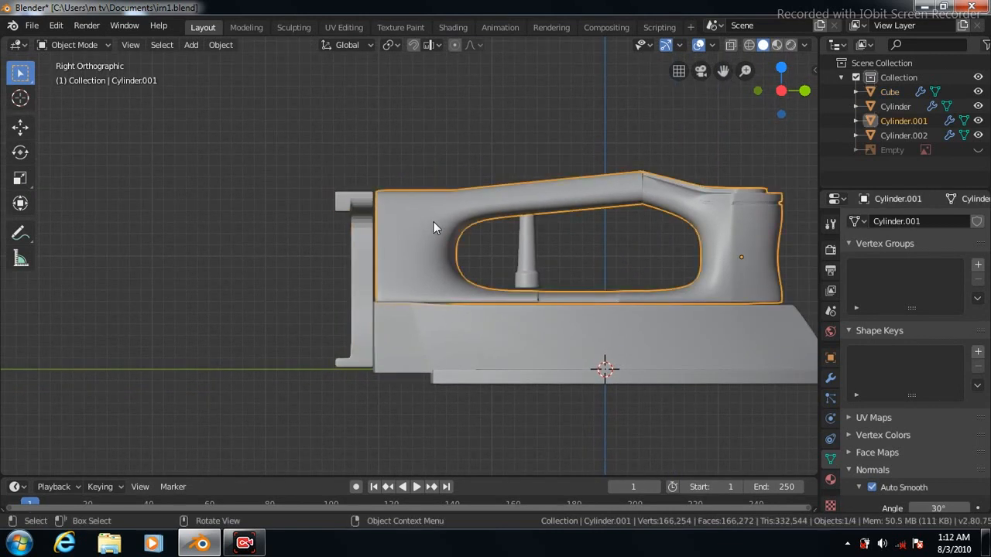
{"action": "left_click", "coordinate": [21, 128]}
{"action": "left_click_drag", "start_coordinate": [801, 262], "coordinate": [797, 261]}
{"action": "left_click_drag", "start_coordinate": [740, 197], "coordinate": [739, 200]}
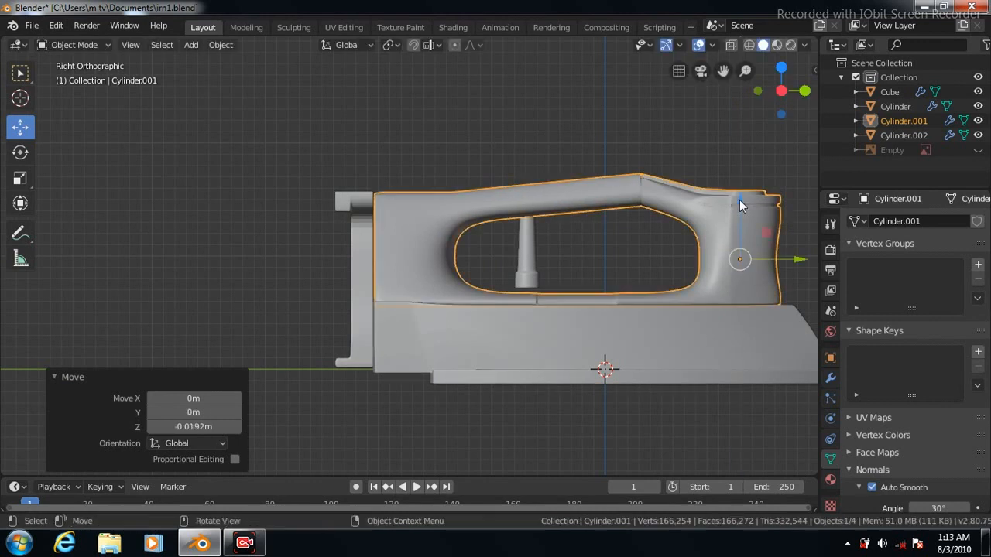
Add a cylinder mesh with 32 vertices and scale it uniformly to 0.149
{"action": "left_click", "coordinate": [191, 45]}
{"action": "mouse_move", "coordinate": [232, 62]}
{"action": "left_click", "coordinate": [329, 130]}
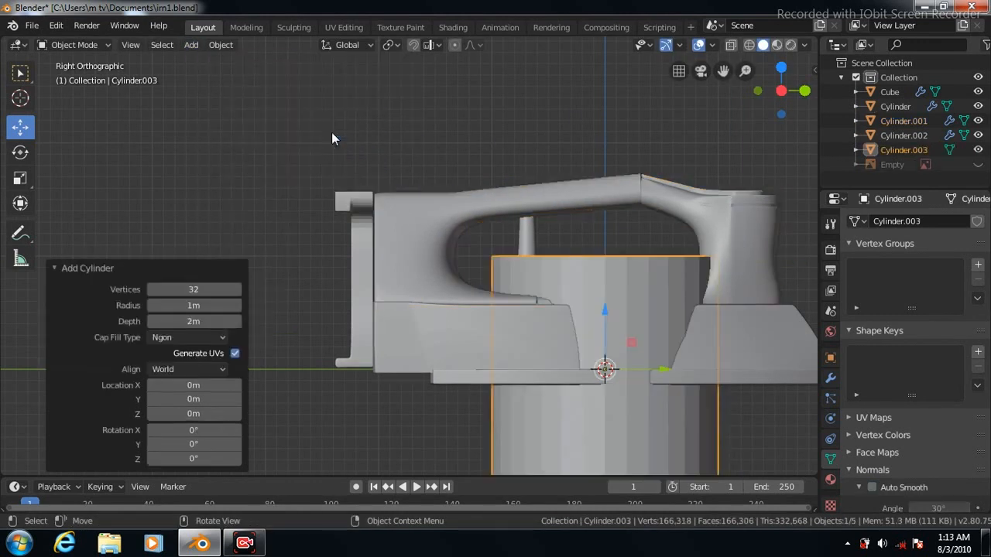
{"action": "left_click", "coordinate": [20, 180]}
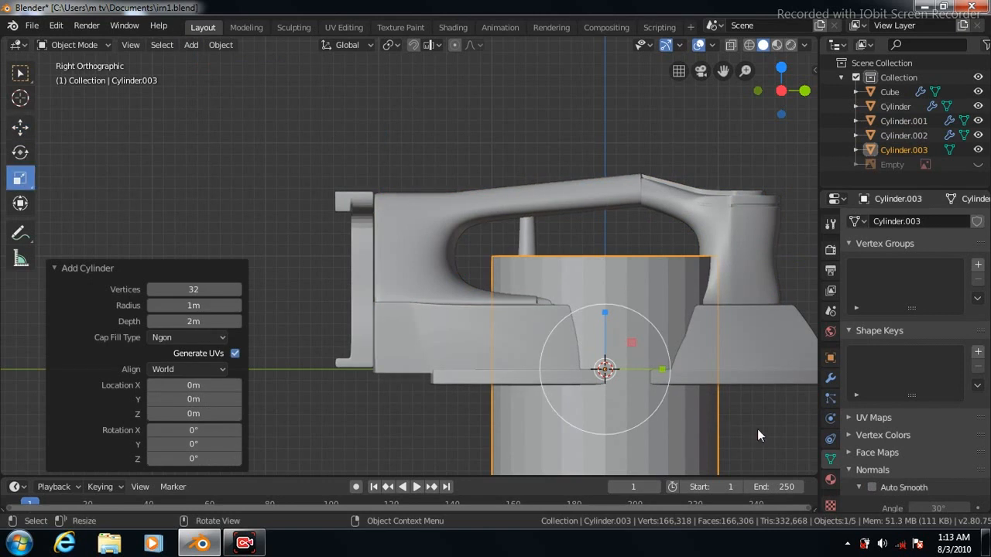
{"action": "key", "text": "s"}
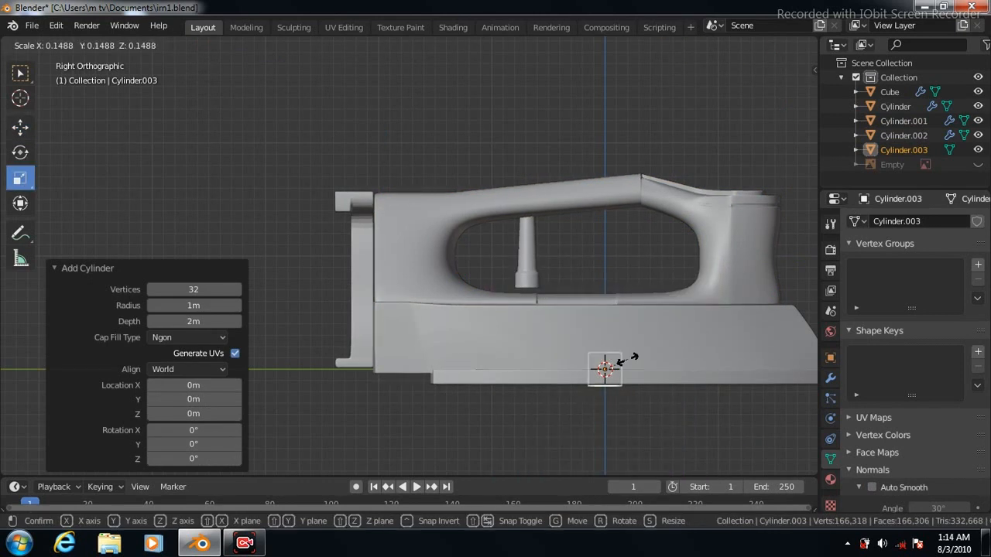
{"action": "left_click", "coordinate": [630, 358]}
Move the new cylinder -2.86 m and the small tapered part -2.12 m along Y, out behind the rear plate
{"action": "left_click", "coordinate": [20, 129]}
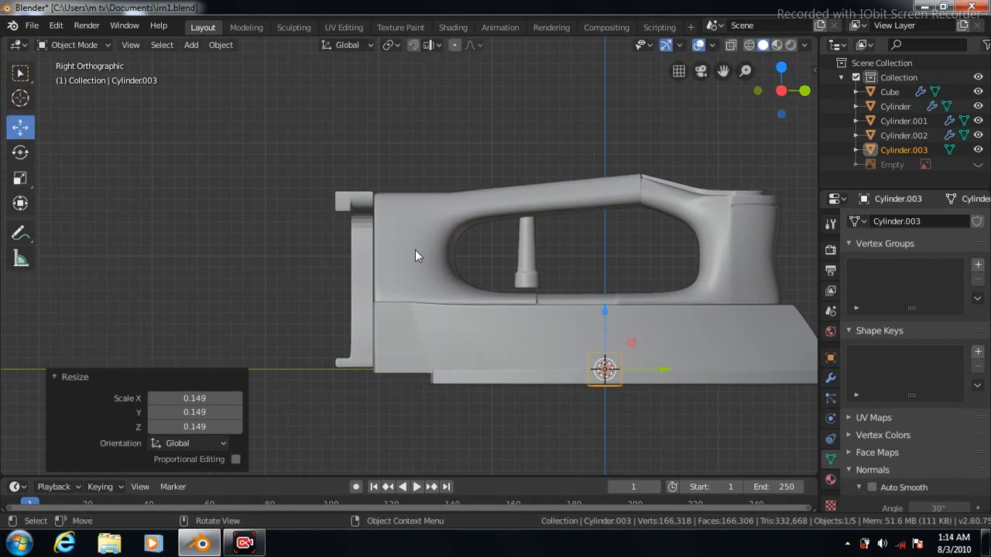
{"action": "left_click_drag", "start_coordinate": [569, 371], "coordinate": [291, 334]}
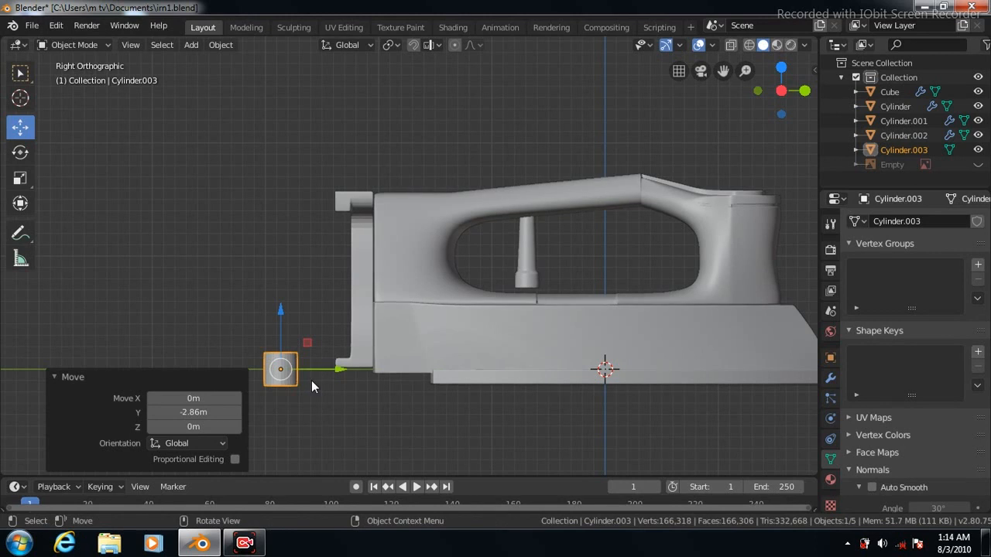
{"action": "left_click", "coordinate": [525, 271]}
{"action": "left_click_drag", "start_coordinate": [571, 242], "coordinate": [260, 269]}
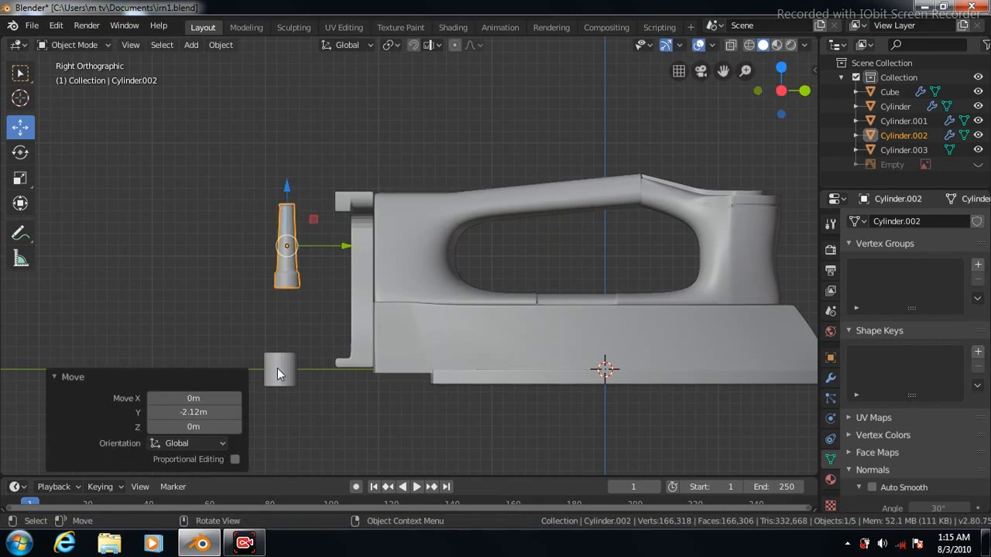
Align the new cylinder beneath the tapered part, scale it uniformly by 0.888, and stretch it along Z
{"action": "left_click", "coordinate": [278, 369]}
{"action": "left_click_drag", "start_coordinate": [281, 310], "coordinate": [287, 238]}
{"action": "left_click_drag", "start_coordinate": [342, 305], "coordinate": [310, 327]}
{"action": "left_click", "coordinate": [21, 180]}
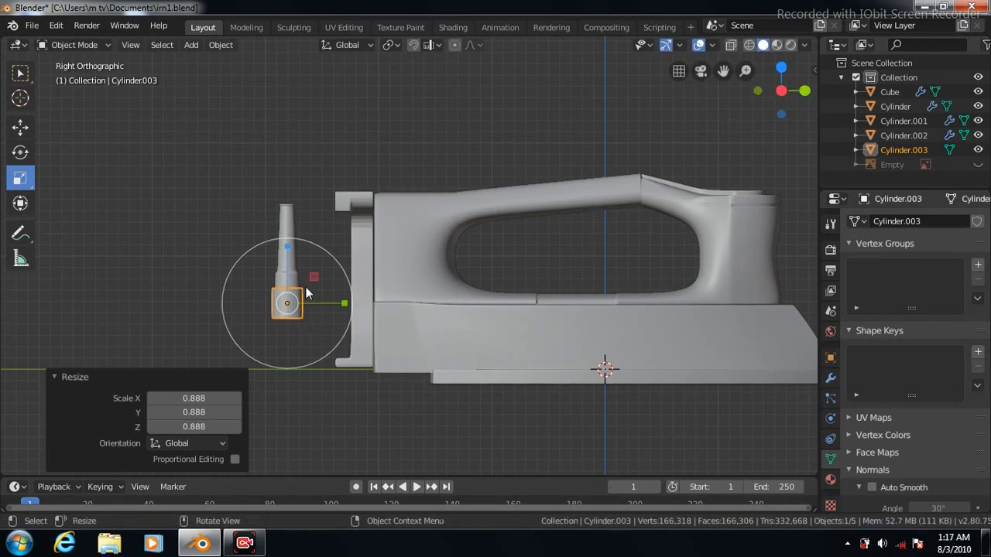
{"action": "left_click_drag", "start_coordinate": [287, 235], "coordinate": [288, 214]}
Shade the cylinder smooth and enable Auto Smooth in its normals settings
{"action": "right_click", "coordinate": [257, 278]}
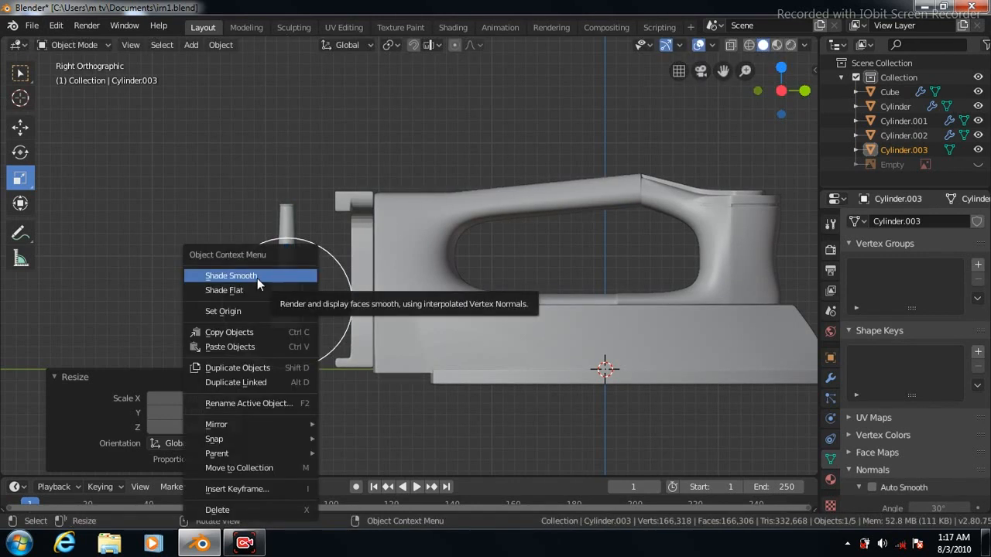
{"action": "left_click", "coordinate": [257, 278]}
{"action": "left_click", "coordinate": [871, 487]}
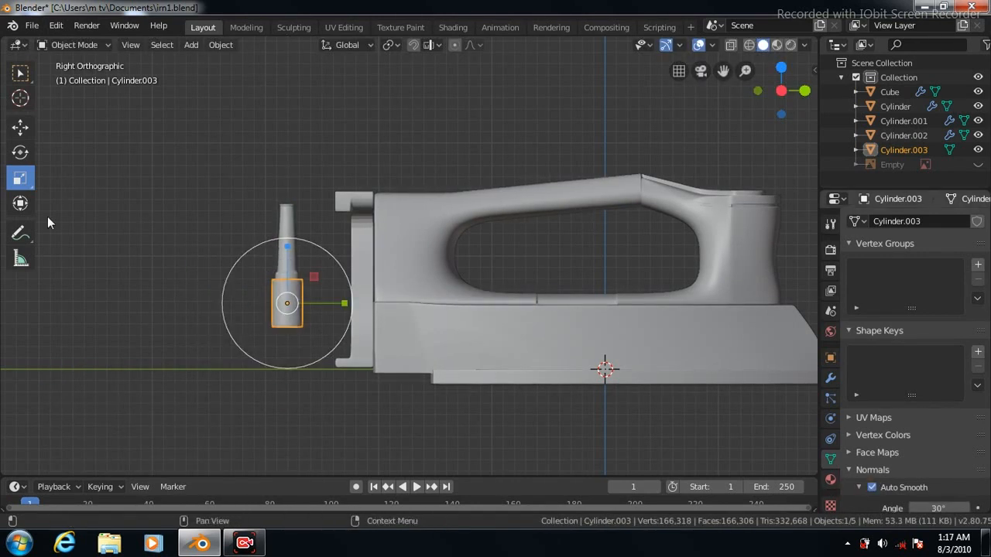
Rotate the cylinder 90° about the Y axis so it lies sideways
{"action": "left_click", "coordinate": [21, 154]}
{"action": "key", "text": "KP_1"}
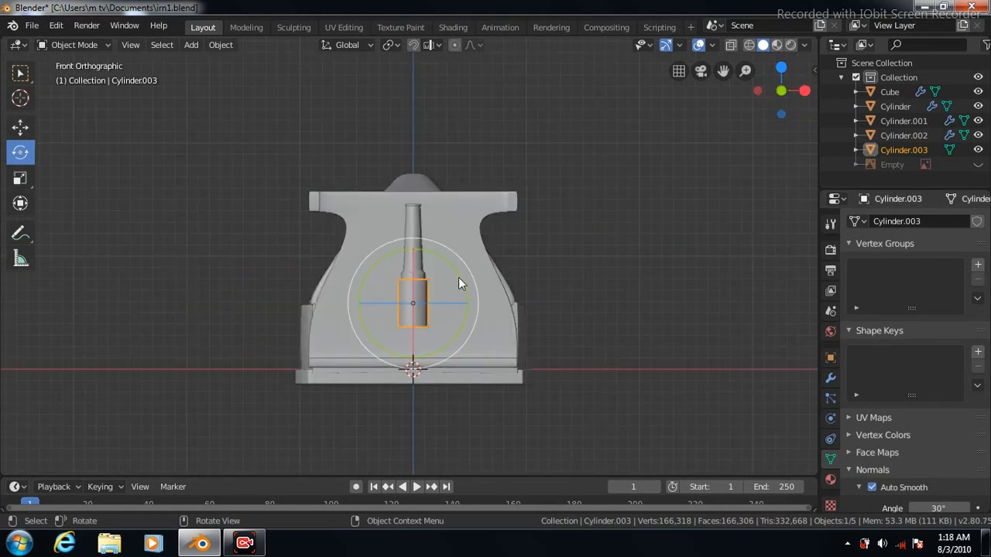
{"action": "left_click_drag", "start_coordinate": [460, 278], "coordinate": [476, 307]}
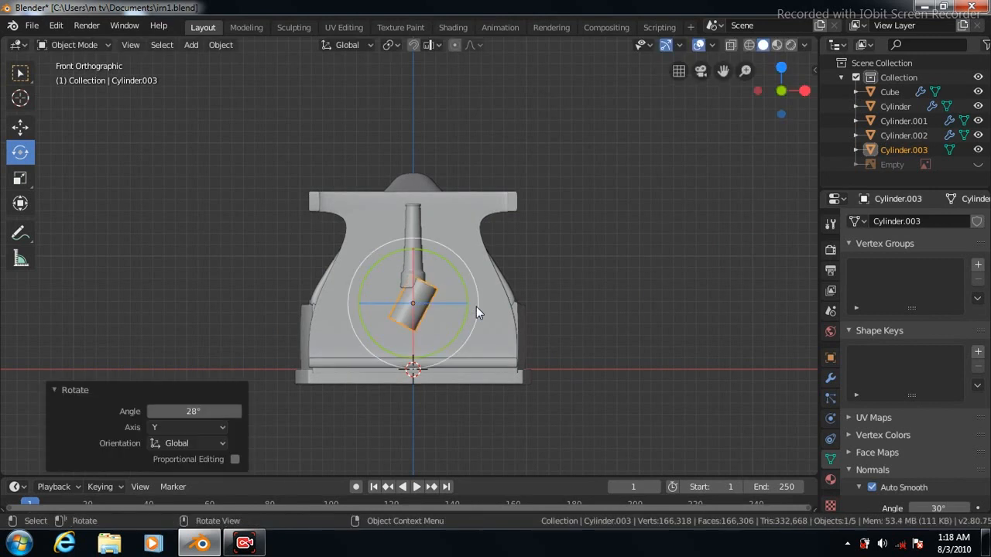
{"action": "left_click", "coordinate": [188, 411]}
{"action": "type", "text": "90"}
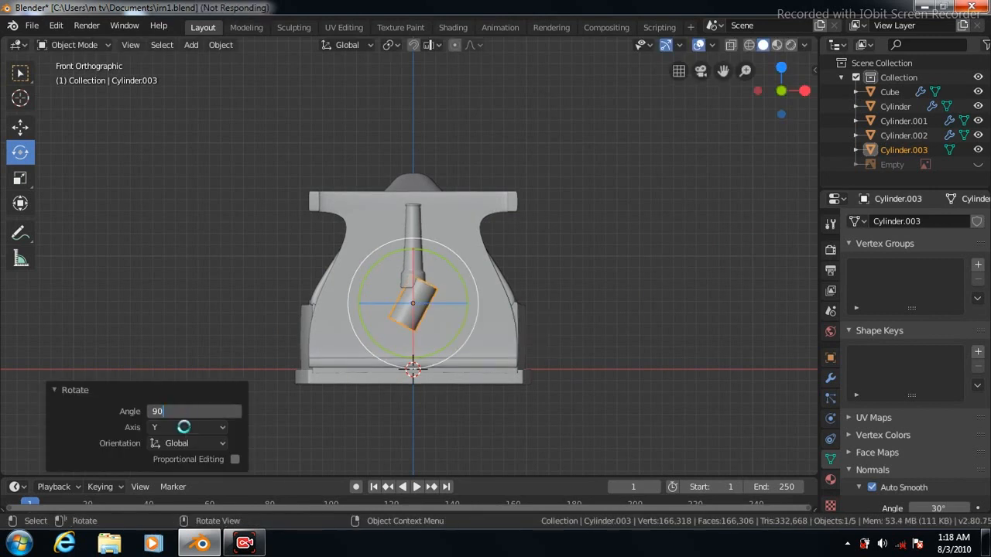
{"action": "key", "text": "Return"}
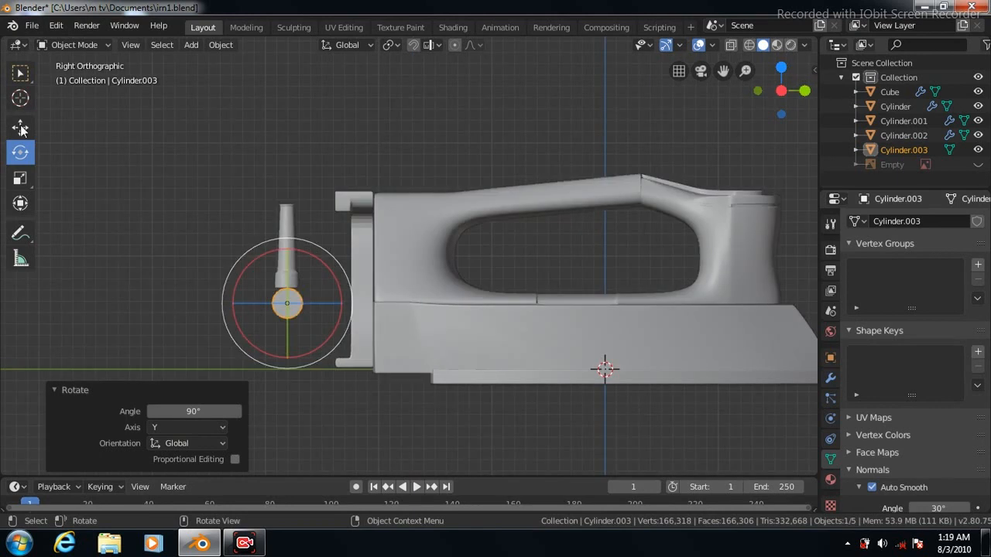
Position the cylinder over the seam between plate and handle, raising it 0.218 m, and shift it along X to the iron's side
{"action": "left_click", "coordinate": [21, 128]}
{"action": "left_click_drag", "start_coordinate": [346, 306], "coordinate": [437, 299]}
{"action": "left_click_drag", "start_coordinate": [378, 249], "coordinate": [378, 217]}
{"action": "key", "text": "KP_1"}
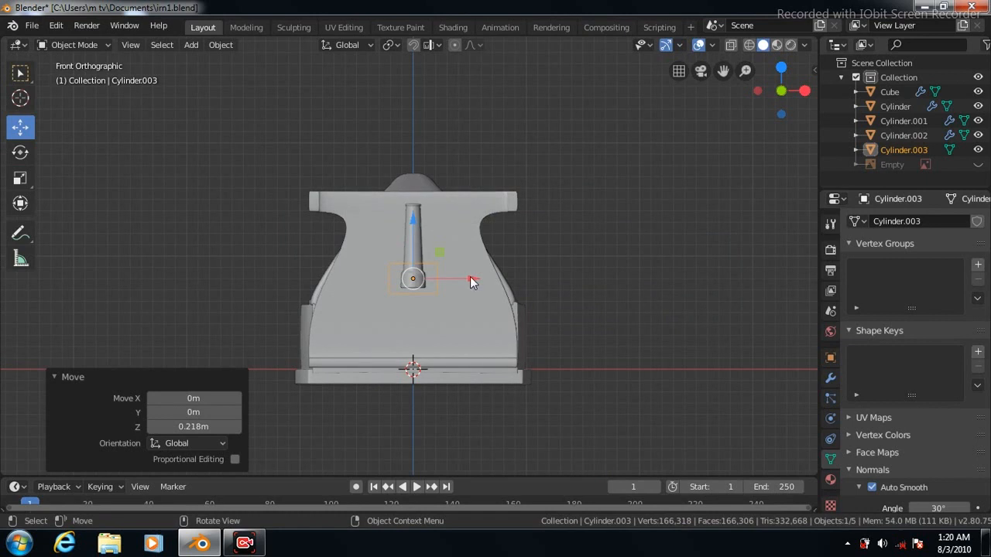
{"action": "left_click_drag", "start_coordinate": [465, 277], "coordinate": [556, 281]}
Duplicate the cylinder with an offset of -0.666 m in Y and -0.173 m in Z, and duplicate the original again in place
{"action": "middle_click_drag", "start_coordinate": [652, 287], "coordinate": [652, 288]}
{"action": "key", "text": "KP_3"}
{"action": "key", "text": "shift+d"}
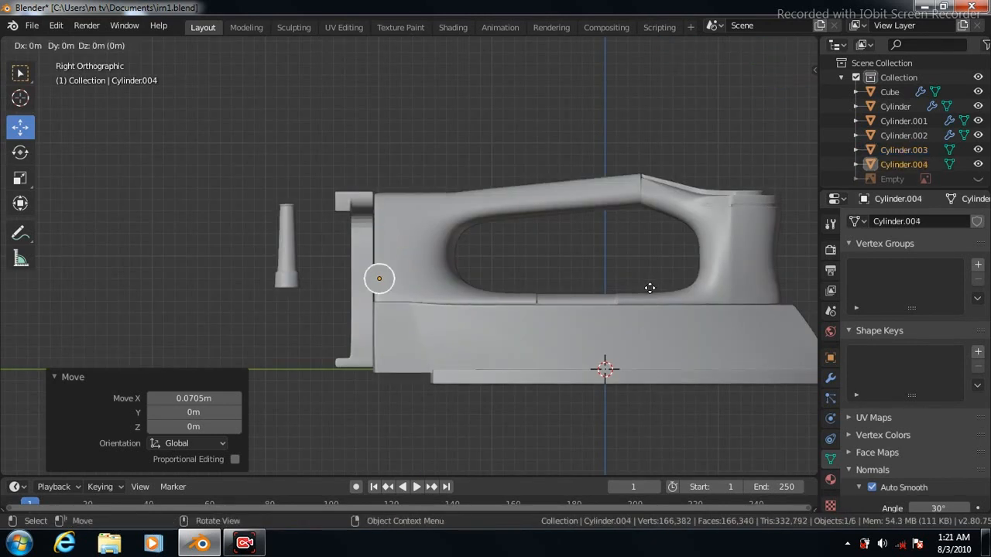
{"action": "left_click", "coordinate": [577, 307]}
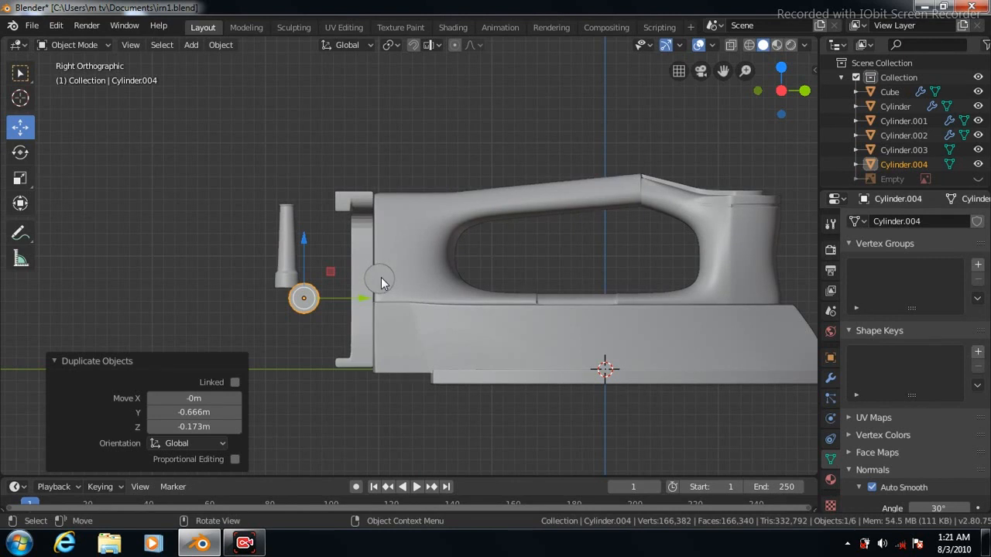
{"action": "left_click", "coordinate": [380, 279]}
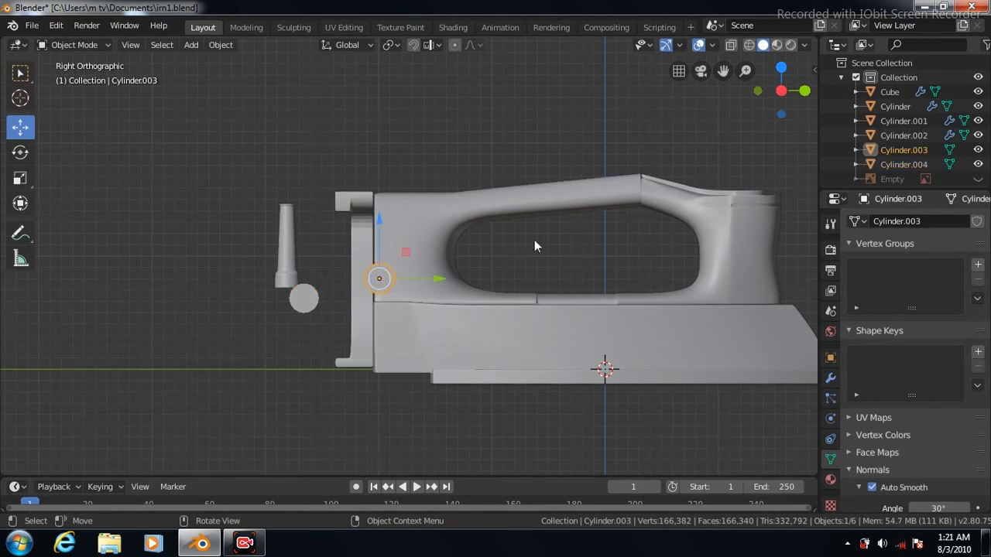
{"action": "key", "text": "shift+d"}
{"action": "right_click", "coordinate": [405, 321]}
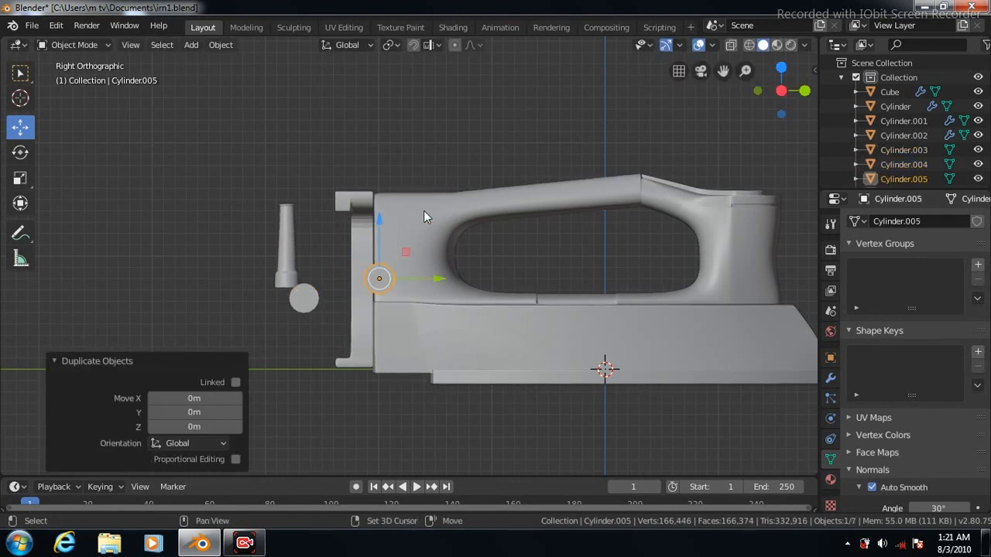
Cut the in-place duplicate cylinder out of the handle with a BoolTool Difference
{"action": "left_click", "coordinate": [21, 73]}
{"action": "left_click", "coordinate": [389, 212]}
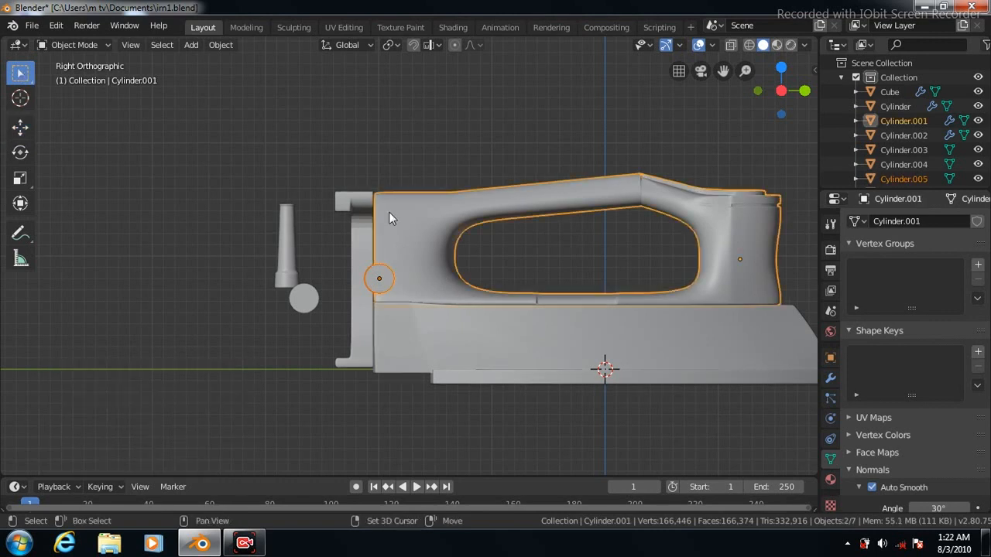
{"action": "left_click", "coordinate": [218, 45]}
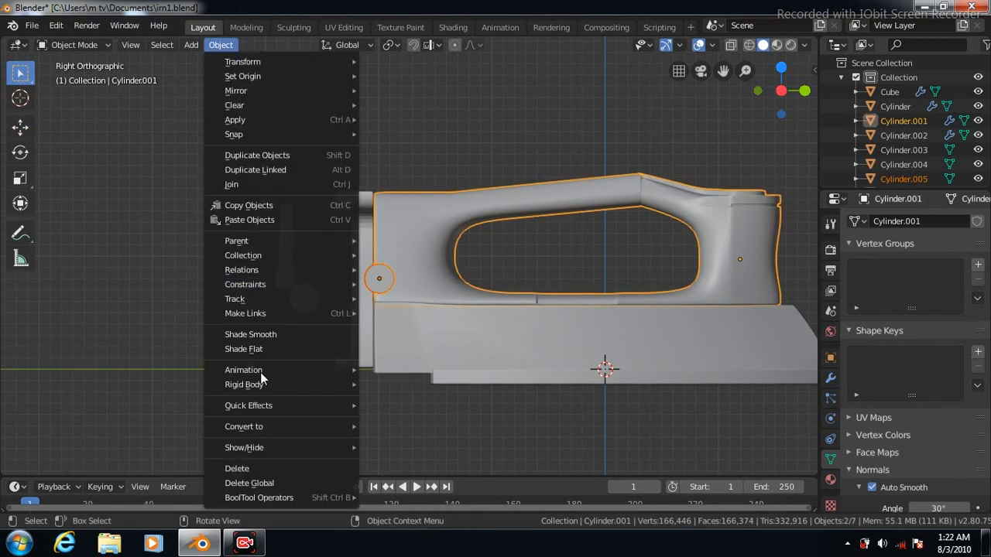
{"action": "mouse_move", "coordinate": [259, 498]}
{"action": "left_click", "coordinate": [395, 375]}
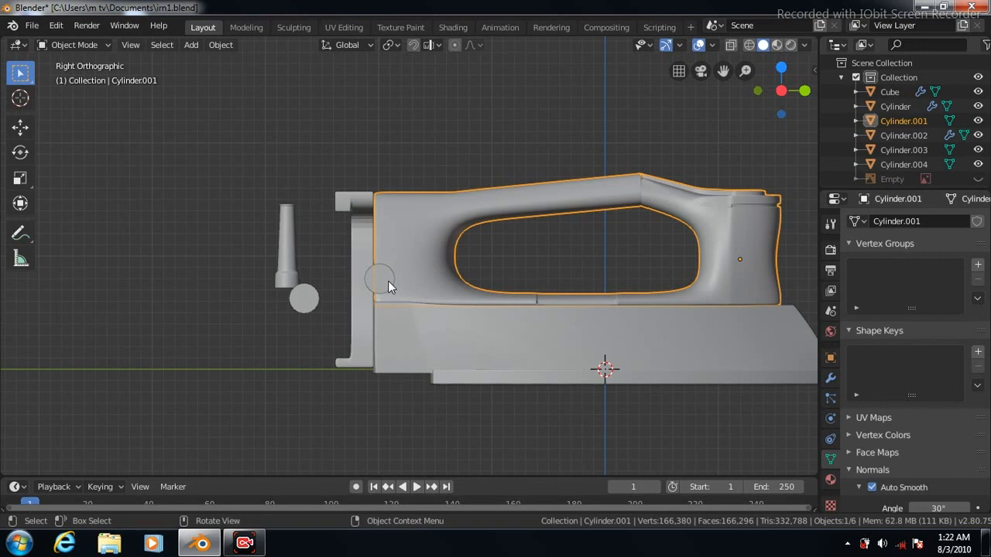
Cut the remaining original cylinder out of the rear plate with a BoolTool Difference
{"action": "left_click", "coordinate": [360, 288], "text": "shift"}
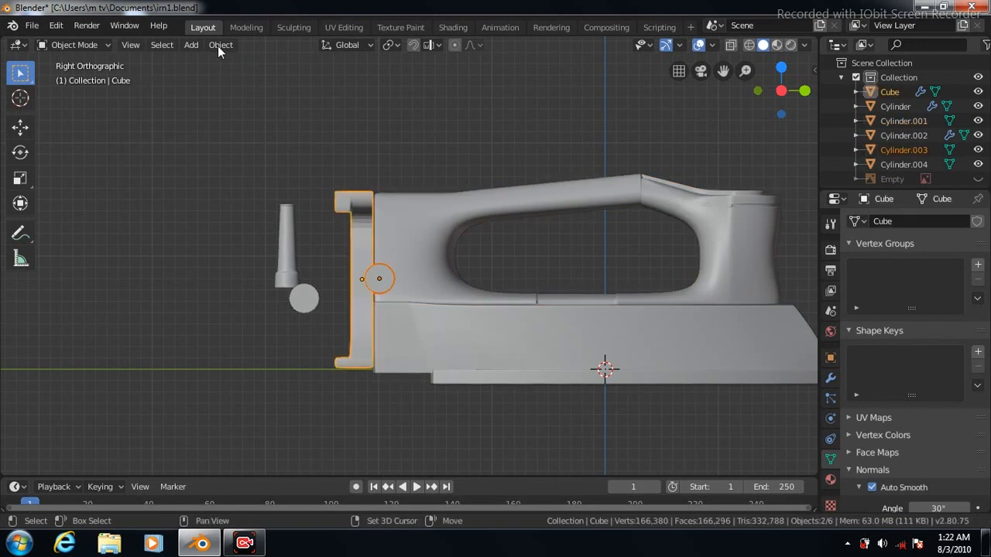
{"action": "left_click", "coordinate": [218, 45]}
{"action": "mouse_move", "coordinate": [259, 497]}
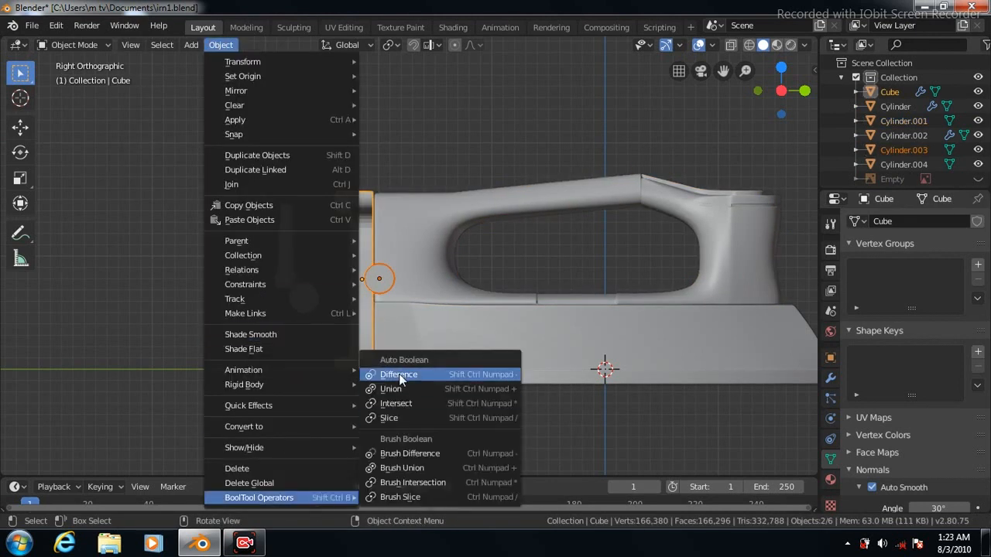
{"action": "left_click", "coordinate": [398, 375]}
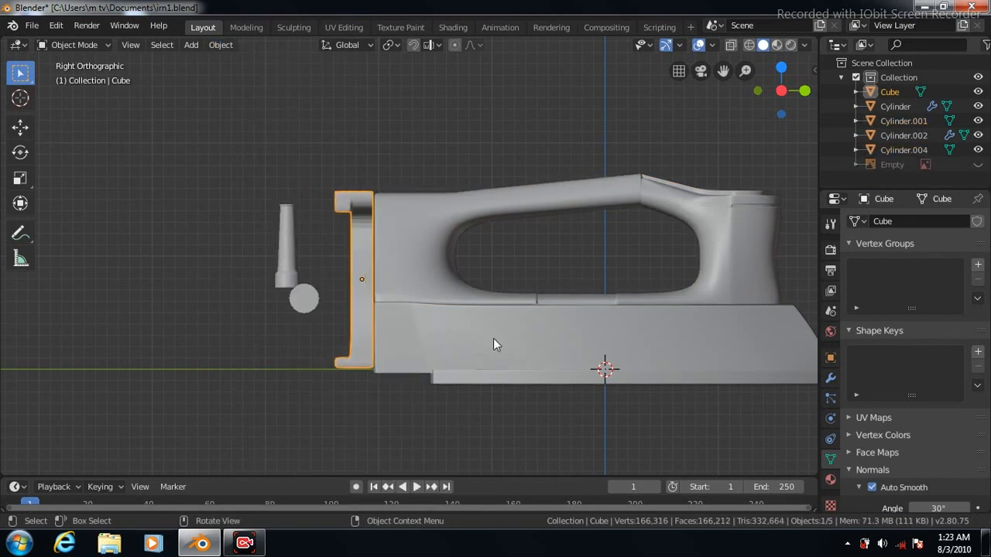
Move the spare cylinder along negative X until it is clear of the iron's opposite side
{"action": "left_click", "coordinate": [287, 254]}
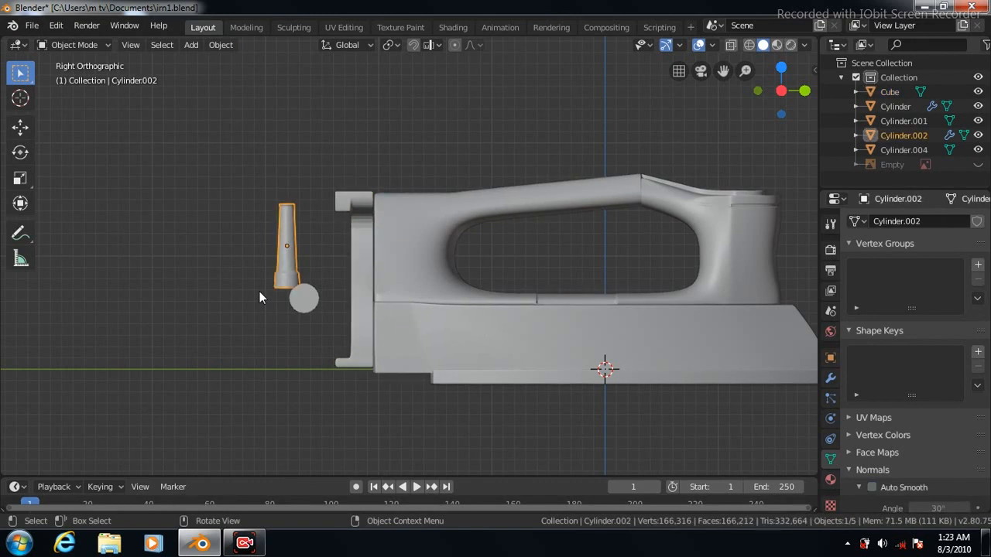
{"action": "key", "text": "KP_1"}
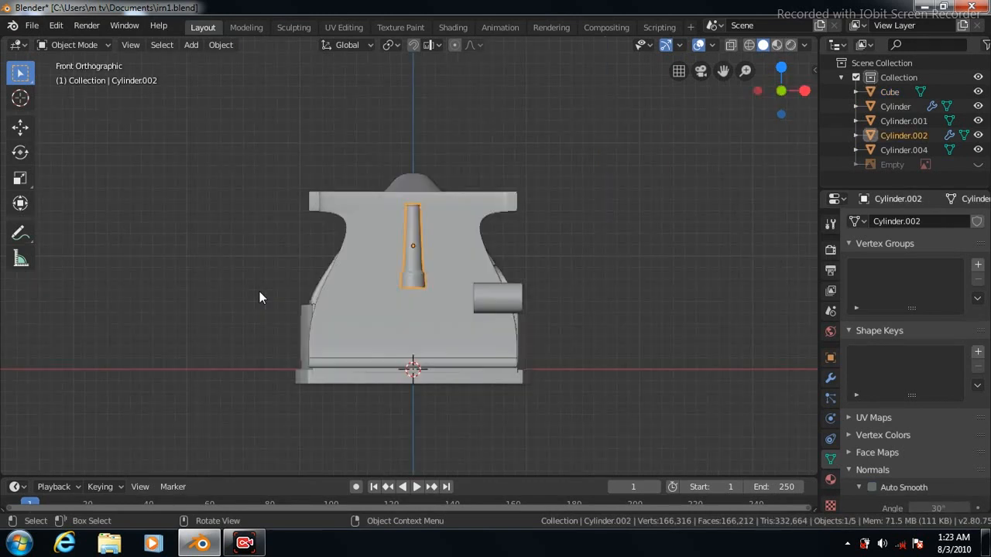
{"action": "left_click", "coordinate": [512, 299]}
{"action": "key", "text": "KP_3"}
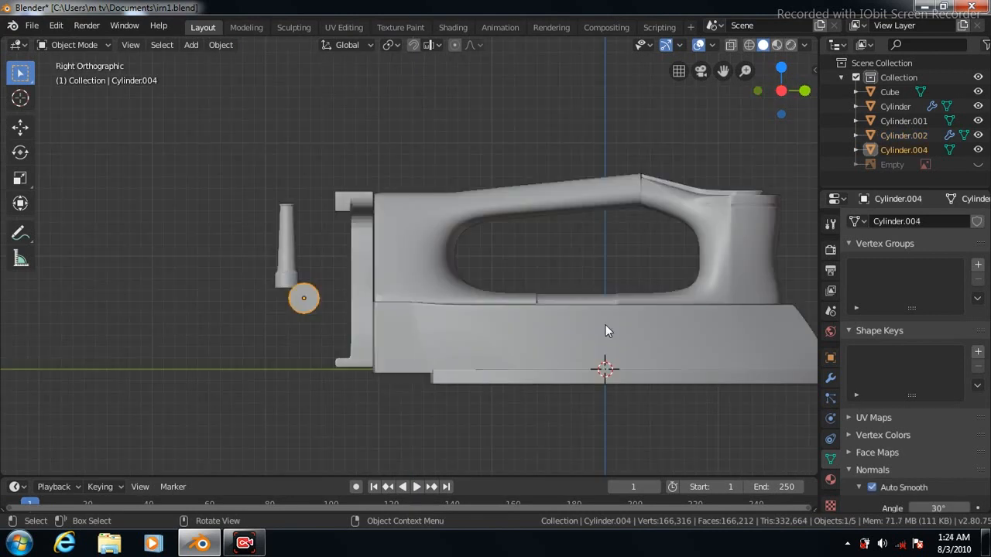
{"action": "key", "text": "KP_1"}
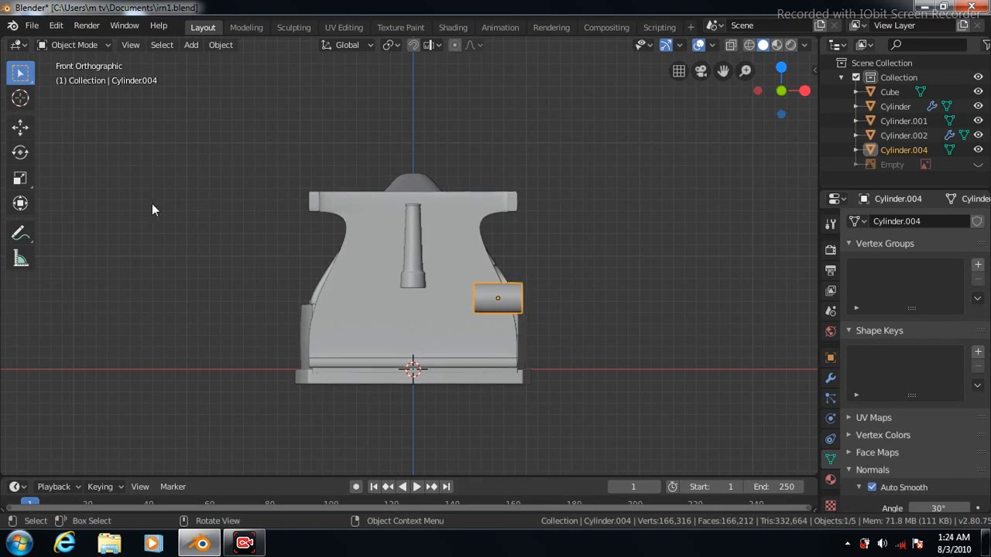
{"action": "left_click", "coordinate": [20, 129]}
{"action": "left_click_drag", "start_coordinate": [374, 305], "coordinate": [263, 291]}
Rotate the small tapered part 90° about the Y axis
{"action": "left_click", "coordinate": [413, 246]}
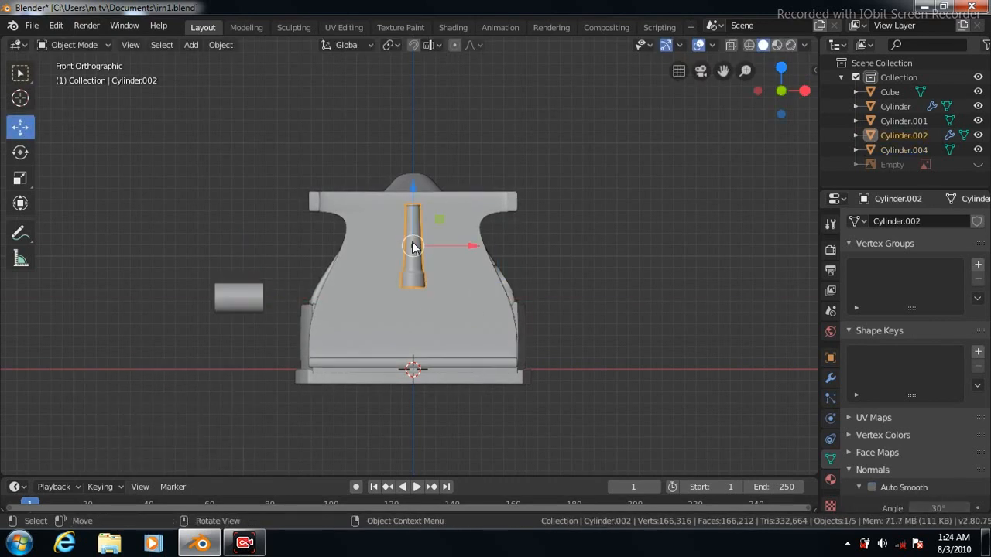
{"action": "left_click", "coordinate": [20, 154]}
{"action": "left_click_drag", "start_coordinate": [458, 225], "coordinate": [473, 250]}
{"action": "left_click", "coordinate": [193, 411]}
{"action": "type", "text": "90"}
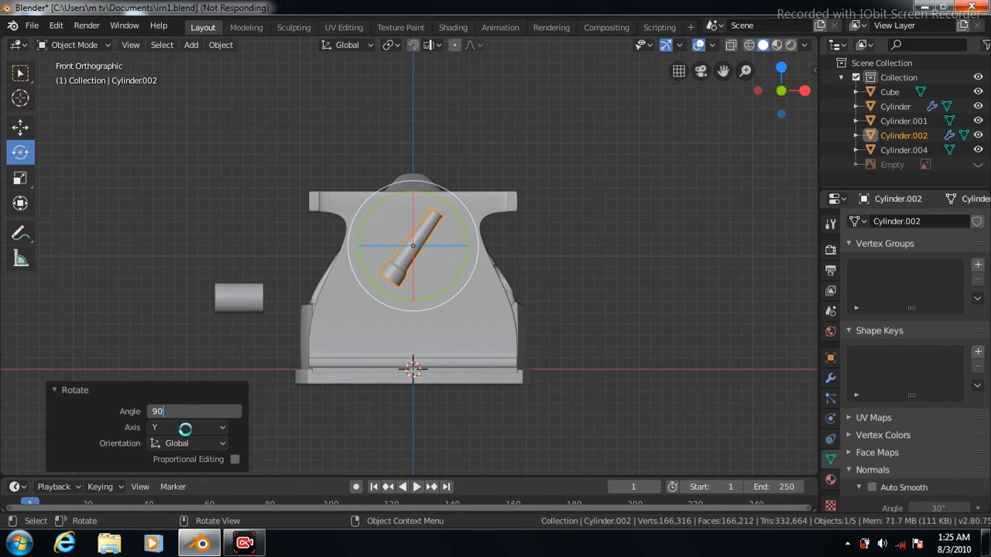
{"action": "key", "text": "Return"}
Move the tapered part 0.948 m along X, lower it to the hole's height, and shift it another 0.122 m along X
{"action": "left_click", "coordinate": [20, 127]}
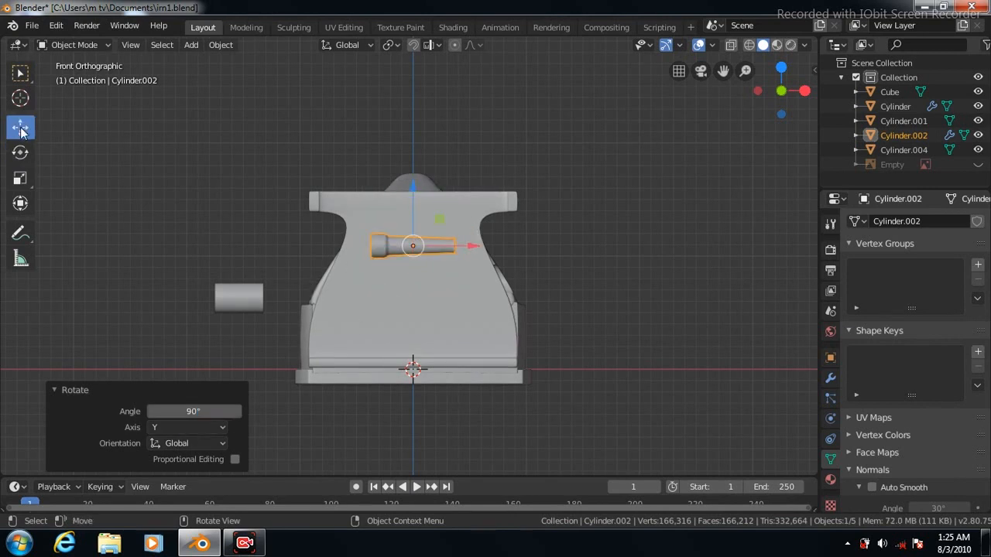
{"action": "left_click_drag", "start_coordinate": [482, 251], "coordinate": [603, 270]}
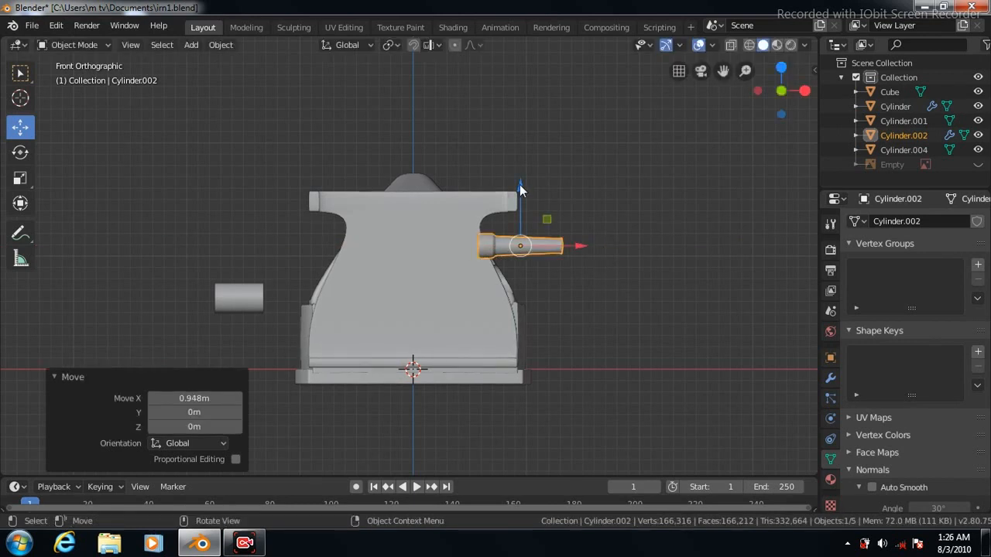
{"action": "left_click_drag", "start_coordinate": [520, 184], "coordinate": [524, 221]}
{"action": "left_click_drag", "start_coordinate": [579, 281], "coordinate": [593, 284]}
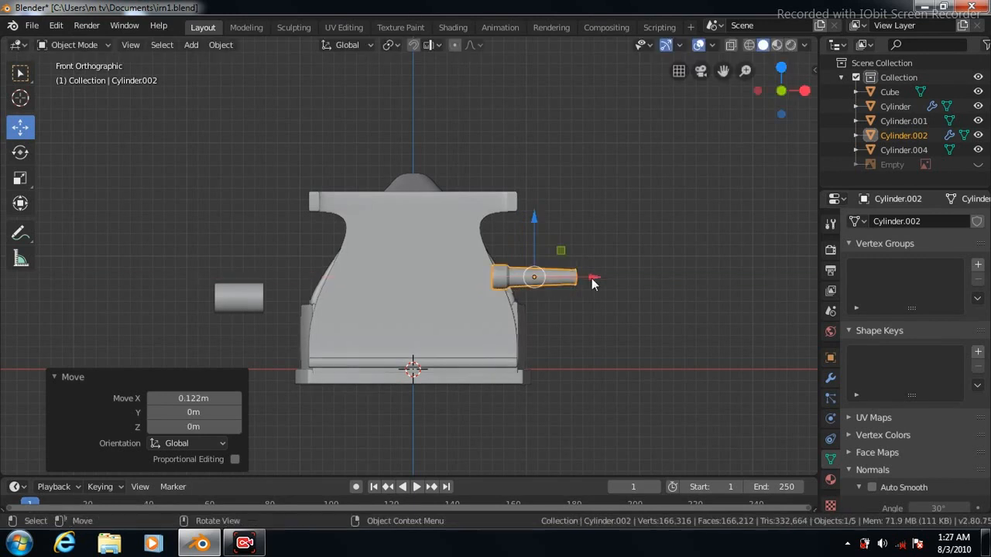
Move the tapered part along Y into the cut hole at the plate and handle seam, and adjust it by -0.0383 m along Z
{"action": "key", "text": "KP_3"}
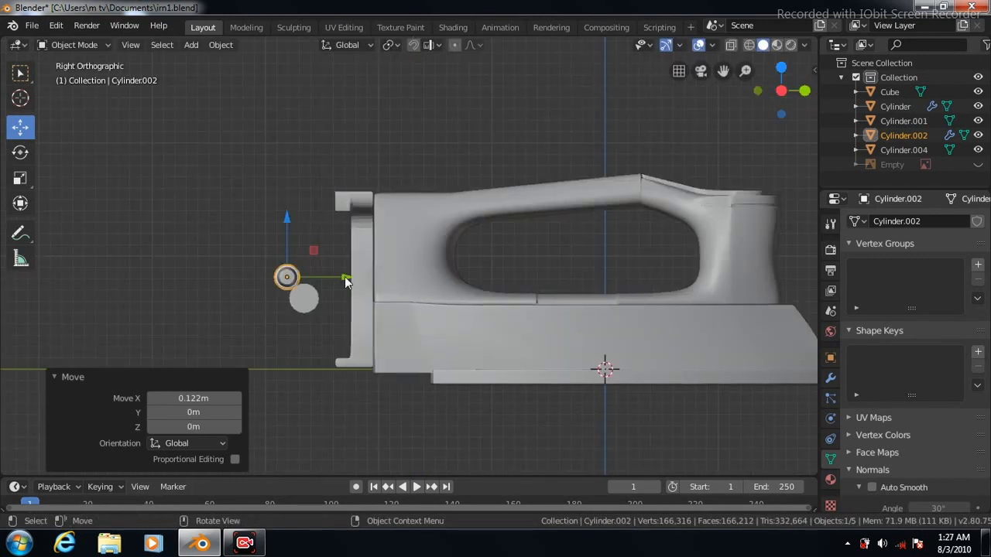
{"action": "left_click_drag", "start_coordinate": [346, 277], "coordinate": [438, 280]}
{"action": "middle_click_drag", "start_coordinate": [436, 280], "coordinate": [421, 260]}
{"action": "left_click_drag", "start_coordinate": [369, 265], "coordinate": [369, 271]}
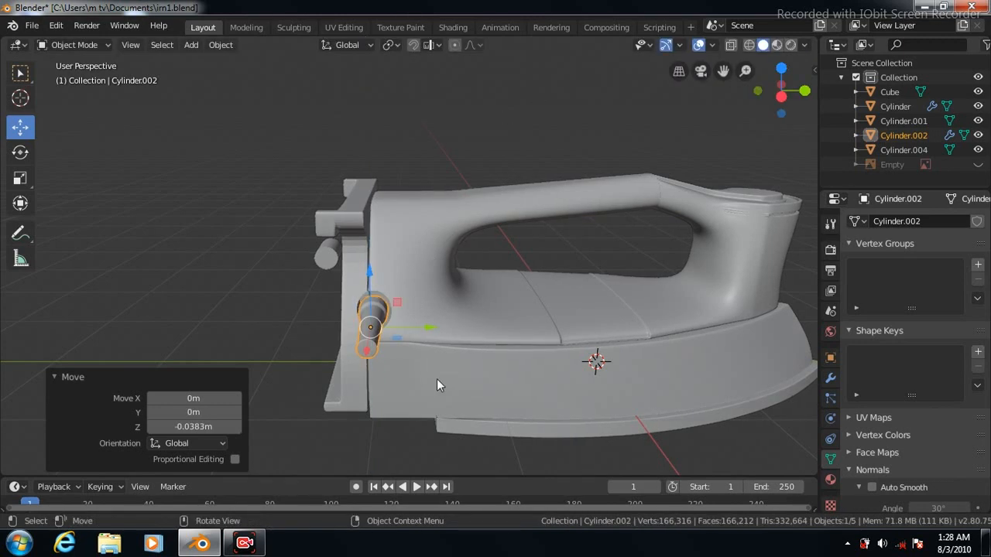
Delete the outer end face of the tapered part fitted at the plate and handle seam
{"action": "key", "text": "KP_3"}
{"action": "key", "text": "Tab"}
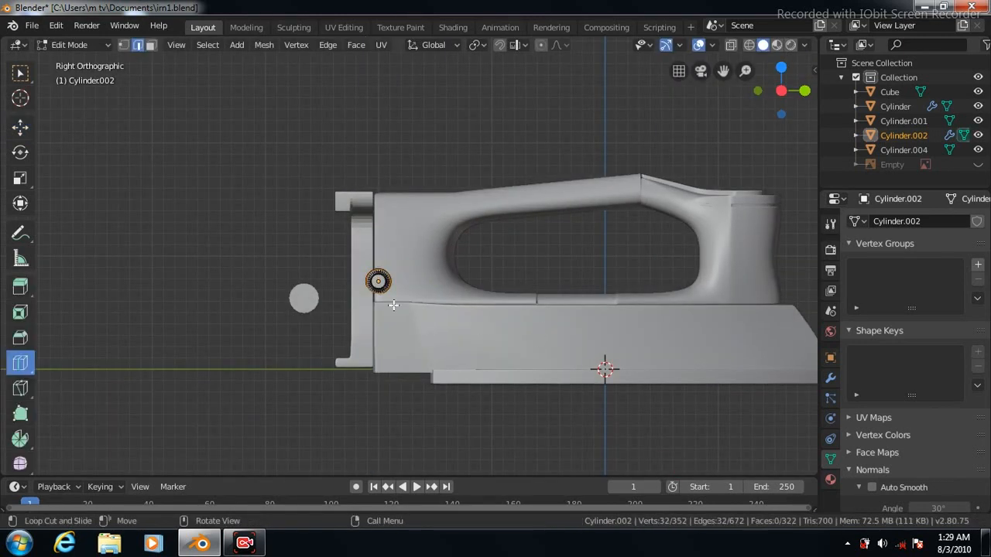
{"action": "left_click", "coordinate": [151, 45]}
{"action": "left_click", "coordinate": [378, 281]}
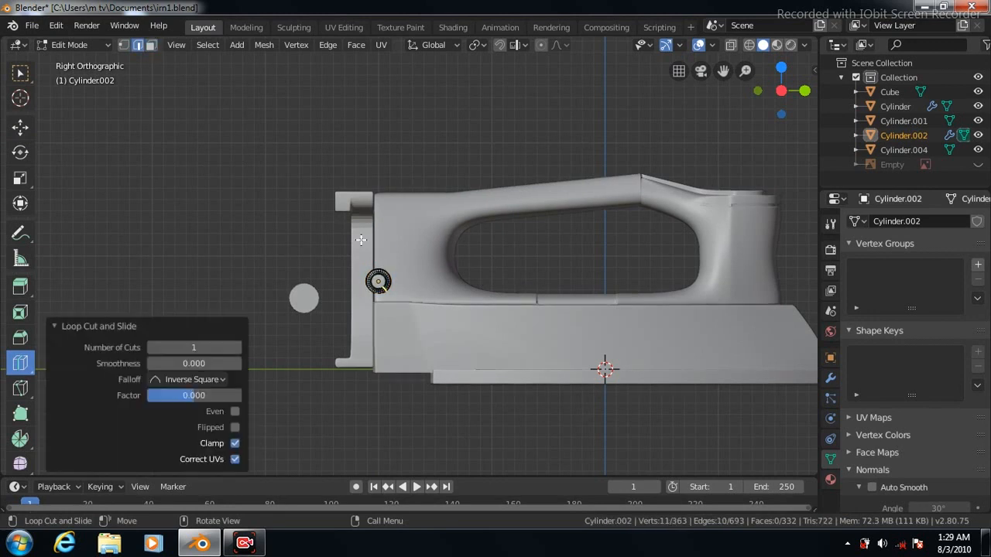
{"action": "left_click", "coordinate": [22, 75]}
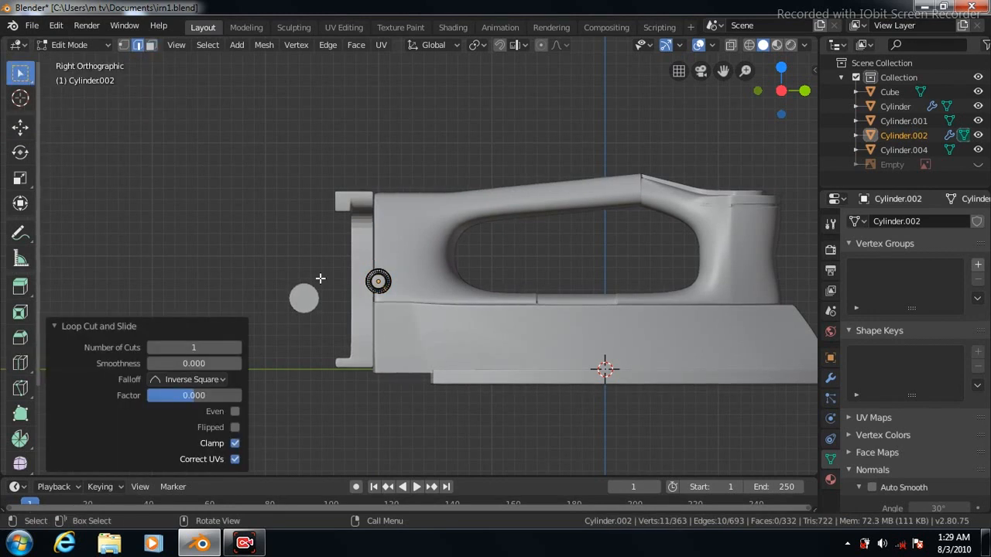
{"action": "left_click", "coordinate": [151, 45]}
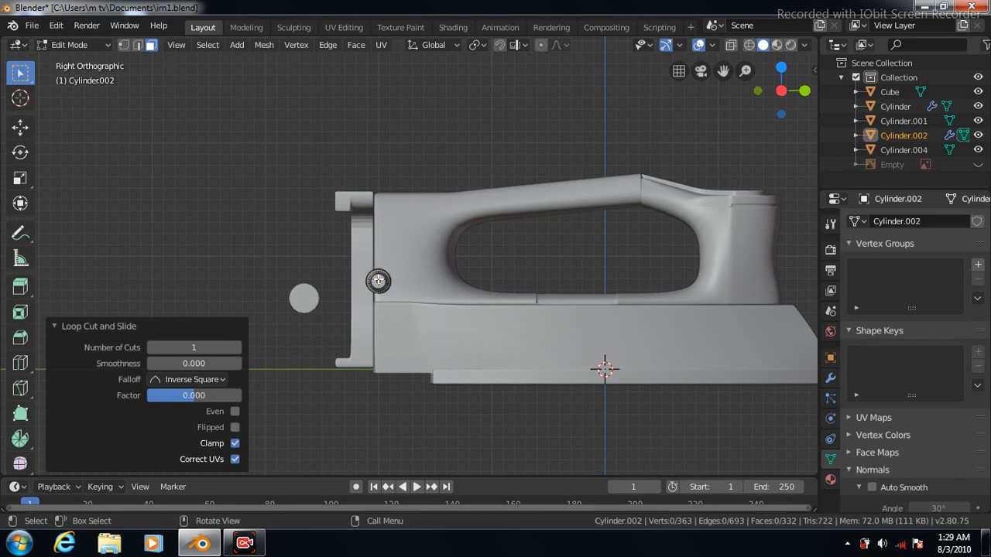
{"action": "left_click", "coordinate": [378, 281]}
{"action": "right_click", "coordinate": [378, 282]}
{"action": "left_click", "coordinate": [328, 509]}
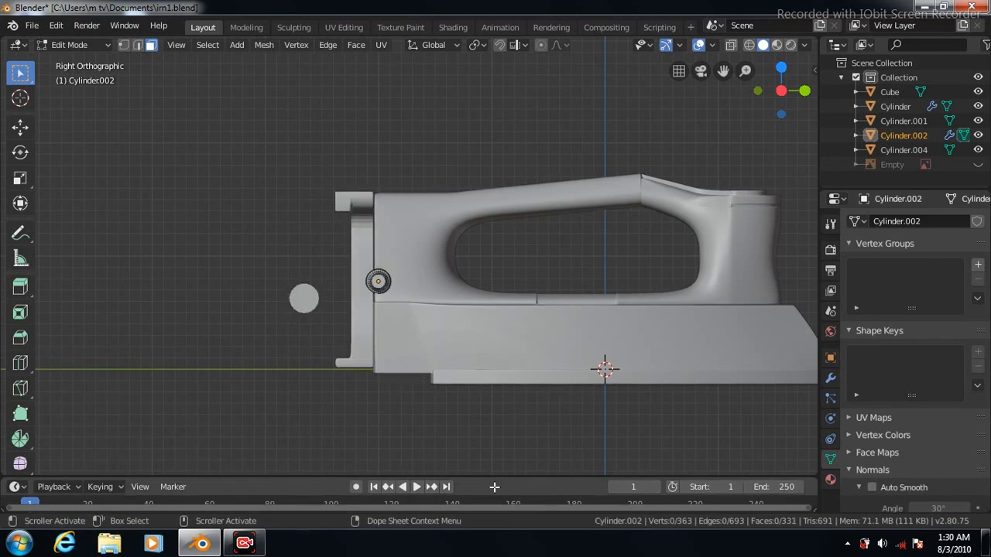
Inset the outer end face of the spare cylinder behind the rear plate by 0.2253 m
{"action": "key", "text": "ctrl+KP_3"}
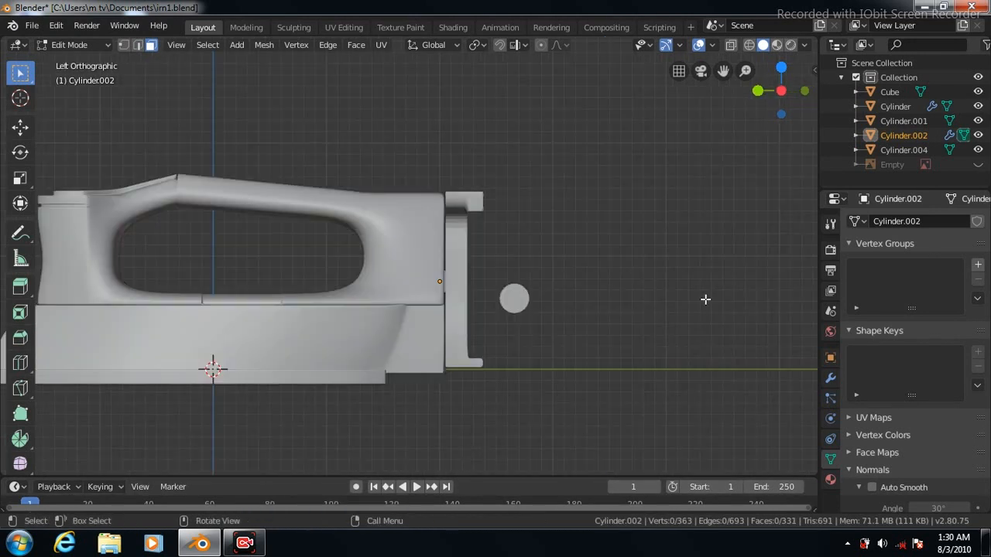
{"action": "key", "text": "Tab"}
{"action": "left_click", "coordinate": [514, 297]}
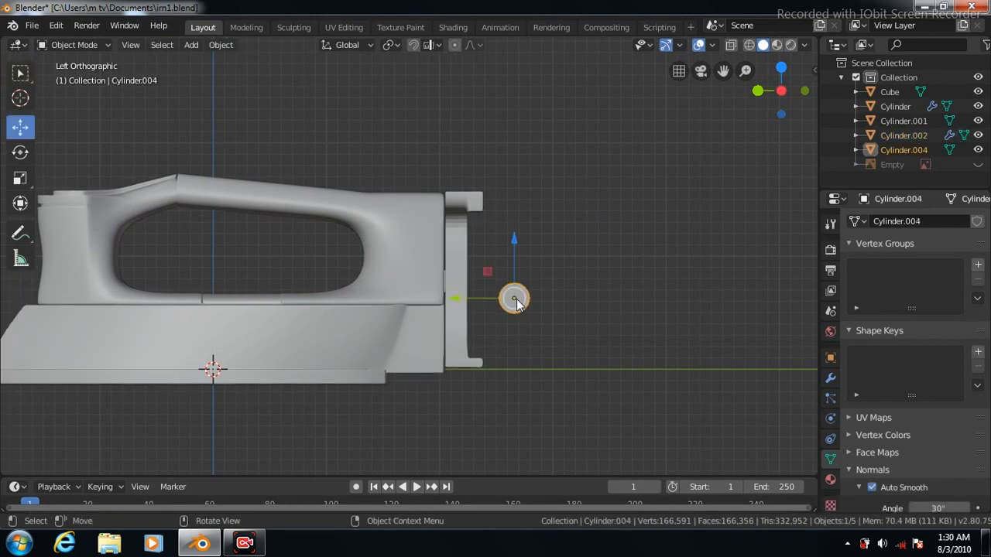
{"action": "key", "text": "Tab"}
{"action": "scroll", "coordinate": [631, 306], "scroll_direction": "up", "scroll_amount": 7}
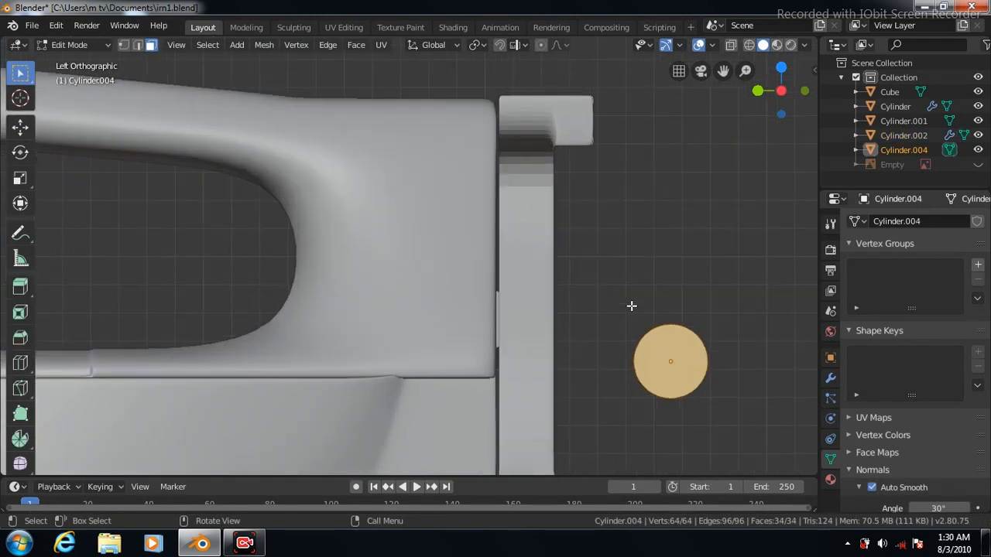
{"action": "scroll", "coordinate": [631, 306], "scroll_direction": "down", "scroll_amount": 1}
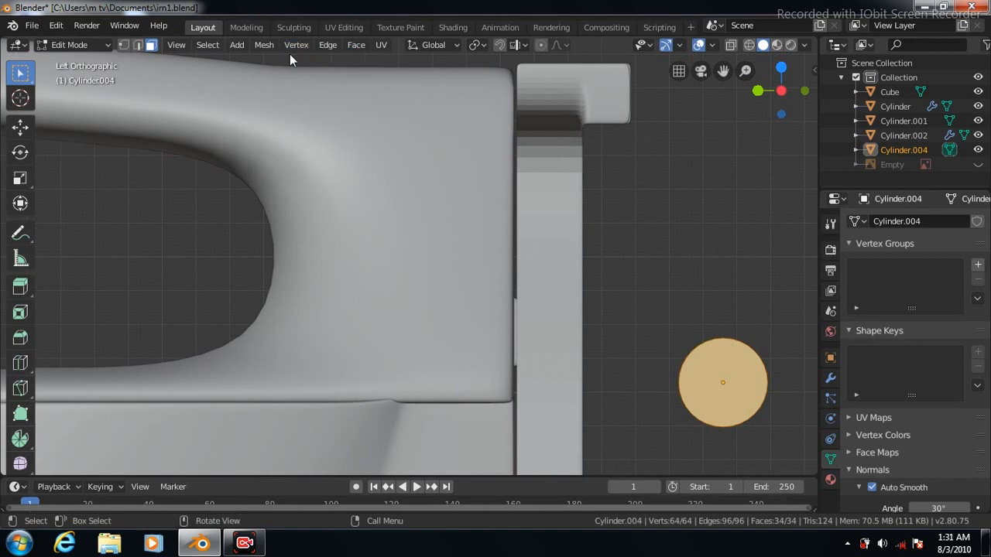
{"action": "left_click", "coordinate": [708, 381]}
{"action": "left_click", "coordinate": [352, 46]}
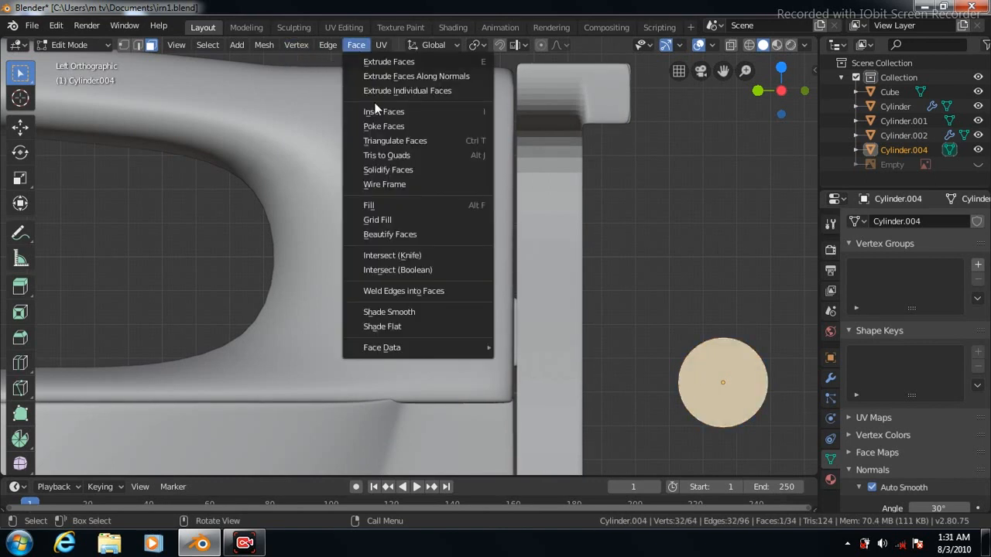
{"action": "left_click", "coordinate": [377, 113]}
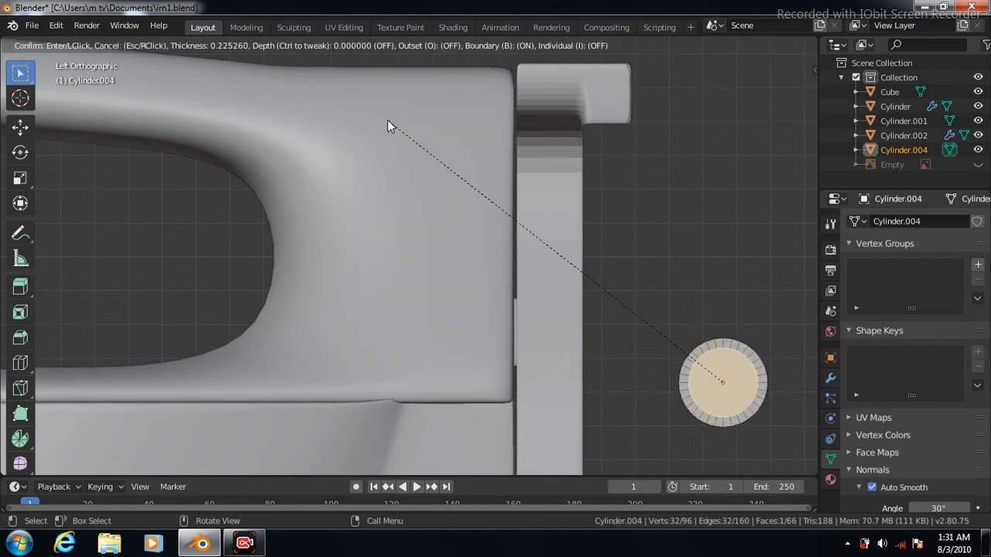
{"action": "left_click", "coordinate": [387, 120]}
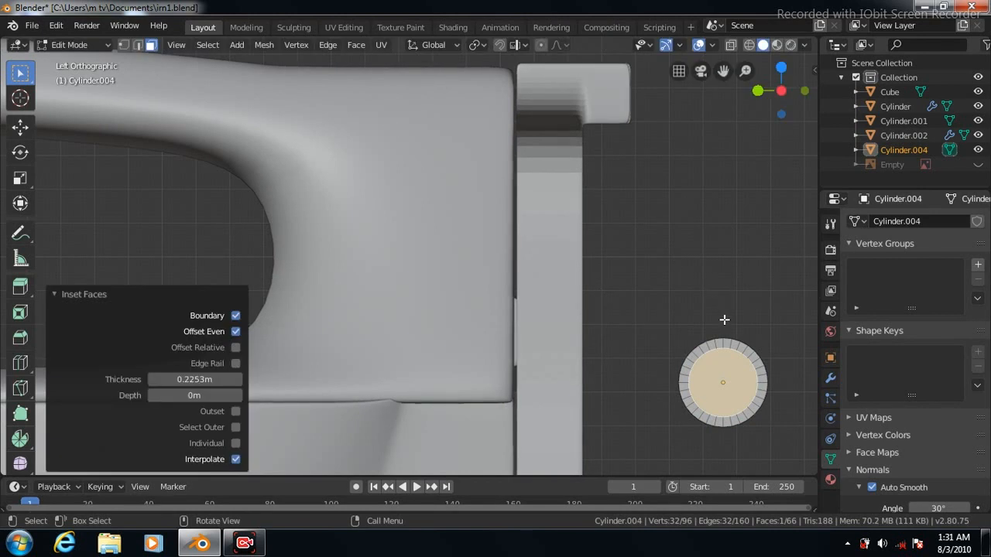
Inset the ring of faces around the spare cylinder's end face by 0.07171 m
{"action": "left_click", "coordinate": [713, 344]}
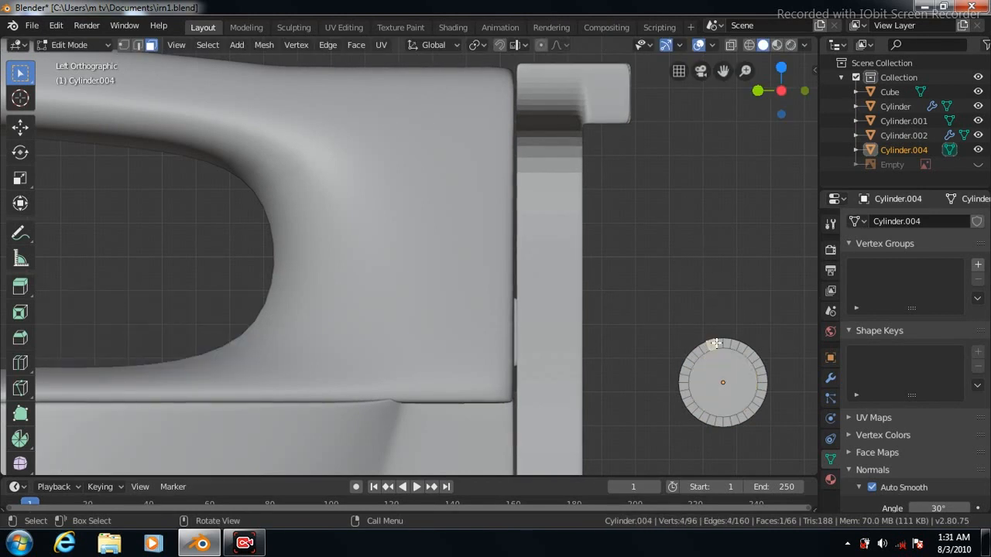
{"action": "left_click", "coordinate": [715, 344], "text": "ctrl+alt"}
{"action": "left_click", "coordinate": [355, 44]}
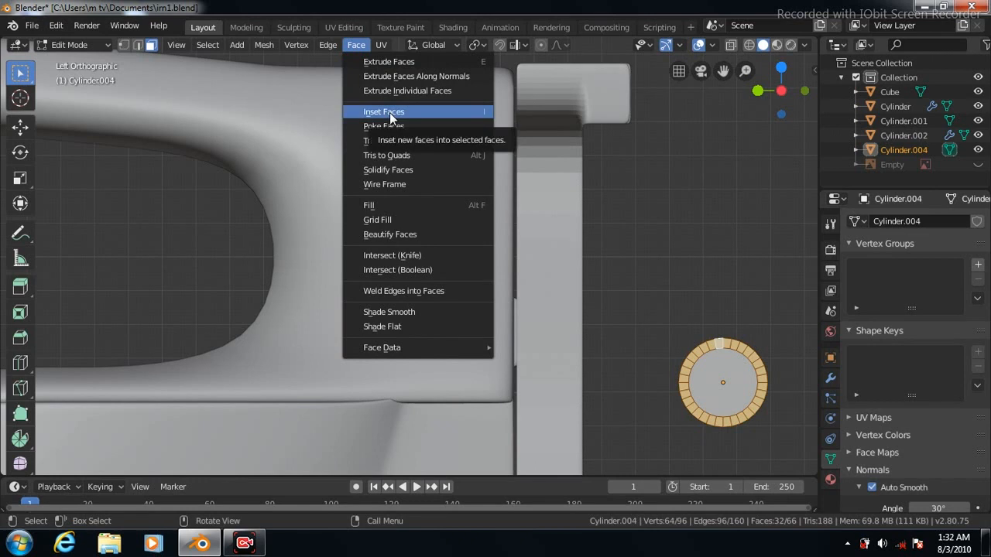
{"action": "left_click", "coordinate": [389, 112]}
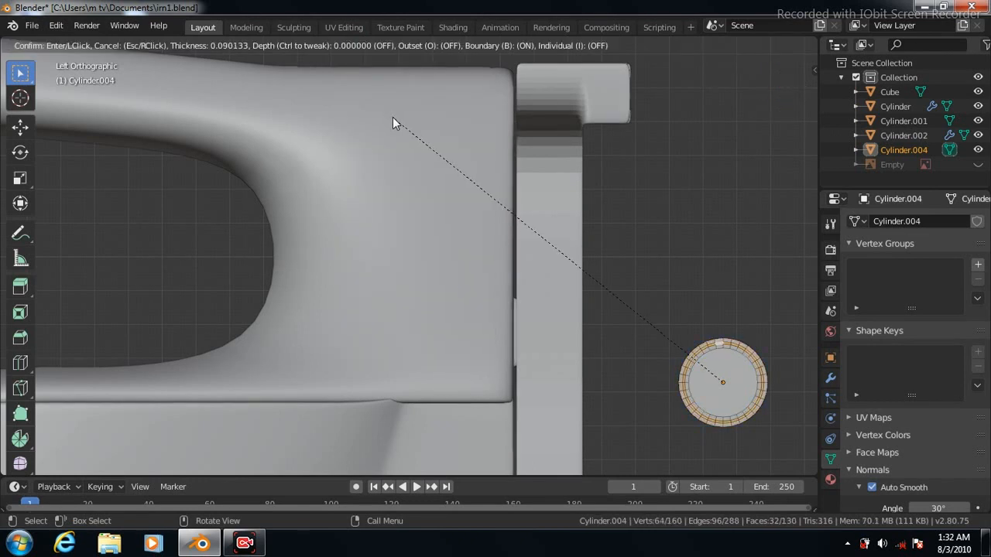
{"action": "left_click", "coordinate": [392, 117]}
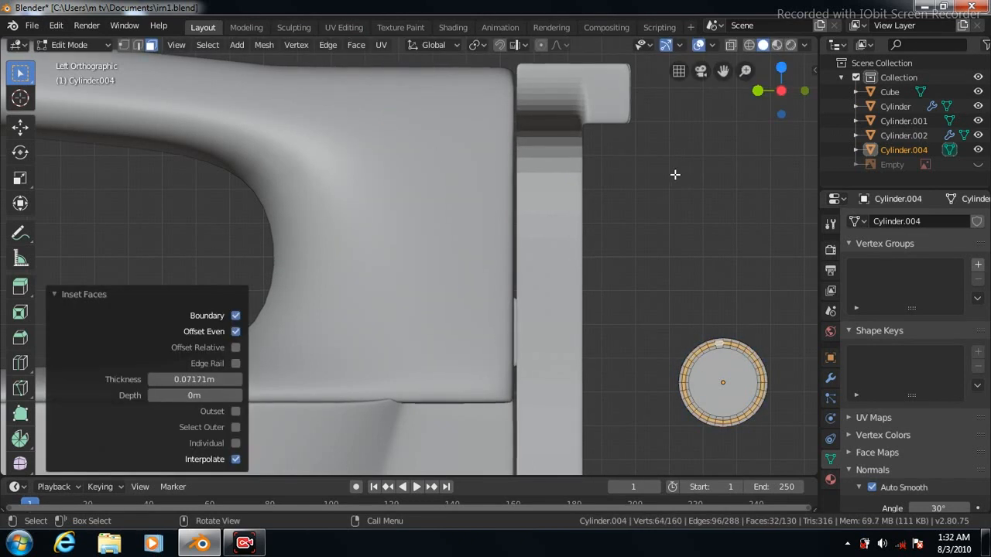
Move the inset ring -0.0172 m along X to raise a rim on the spare cylinder's end
{"action": "key", "text": "KP_7"}
{"action": "left_click_drag", "start_coordinate": [724, 70], "coordinate": [990, 41]}
{"action": "left_click", "coordinate": [20, 127]}
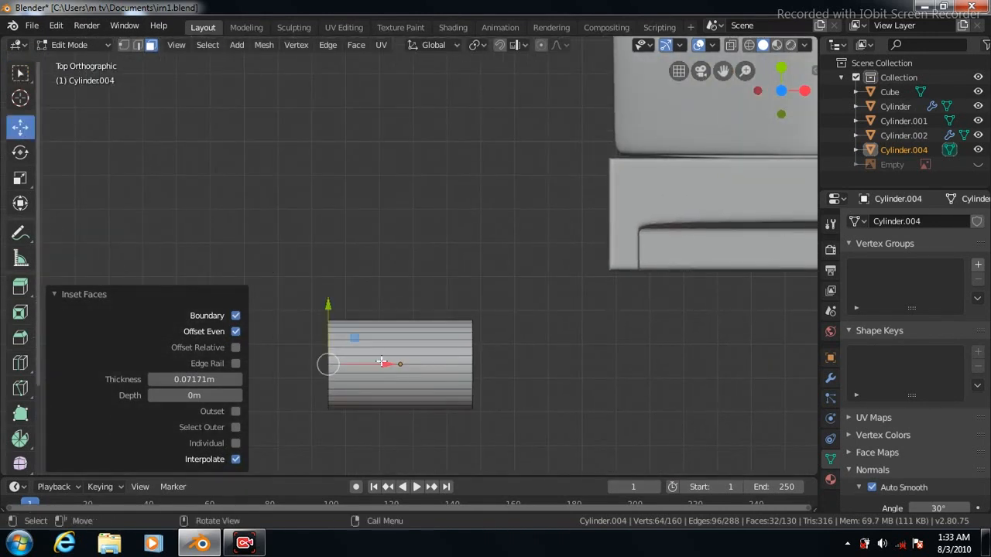
{"action": "left_click_drag", "start_coordinate": [385, 362], "coordinate": [371, 364]}
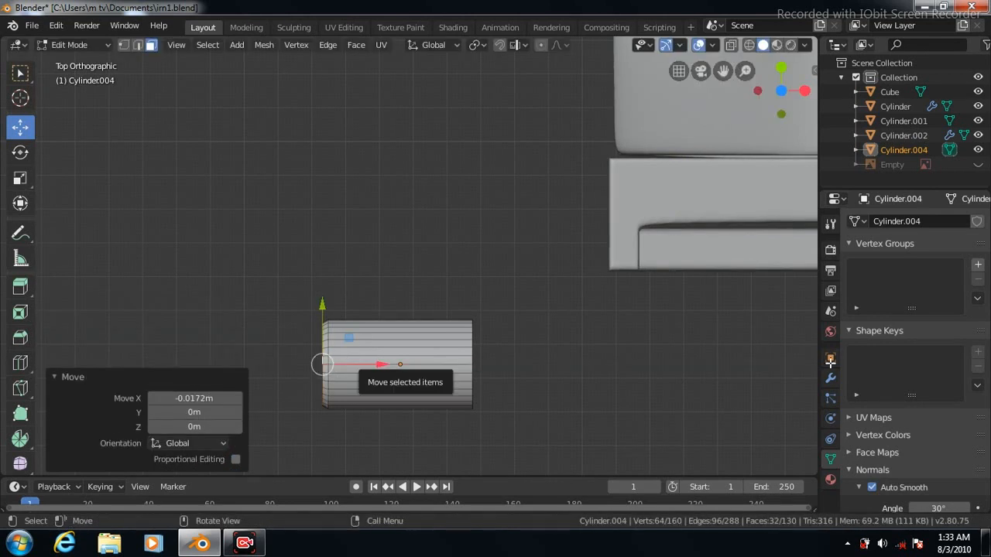
Add a Subdivision Surface modifier to the spare cylinder with 3 viewport subdivisions
{"action": "left_click", "coordinate": [830, 377]}
{"action": "left_click", "coordinate": [913, 221]}
{"action": "left_click", "coordinate": [697, 461]}
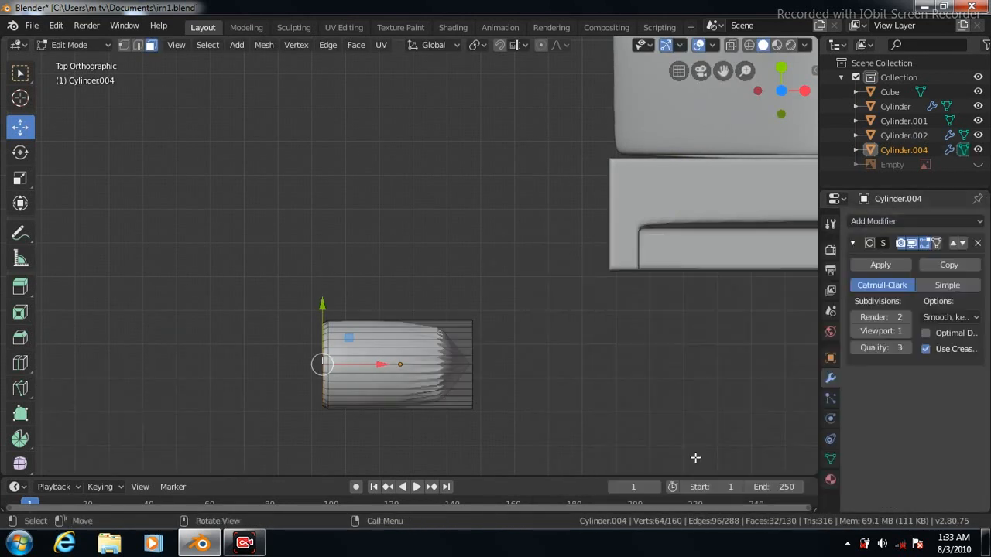
{"action": "left_click", "coordinate": [907, 329]}
{"action": "left_click", "coordinate": [907, 329]}
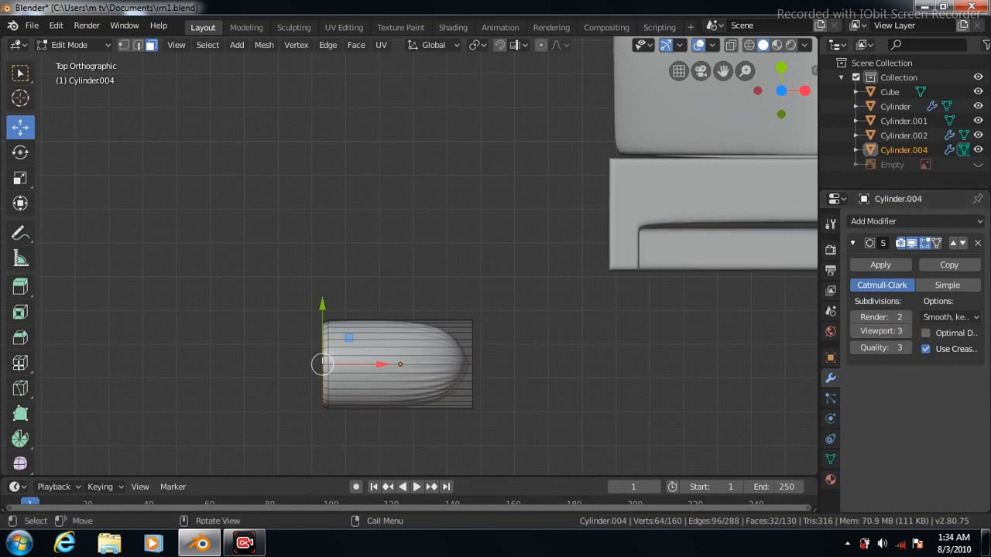
Add a single loop cut around the spare cylinder, slid to factor -1.000, and return to Object Mode
{"action": "left_click", "coordinate": [20, 363]}
{"action": "left_click_drag", "start_coordinate": [396, 348], "coordinate": [628, 377]}
{"action": "key", "text": "ctrl+KP_3"}
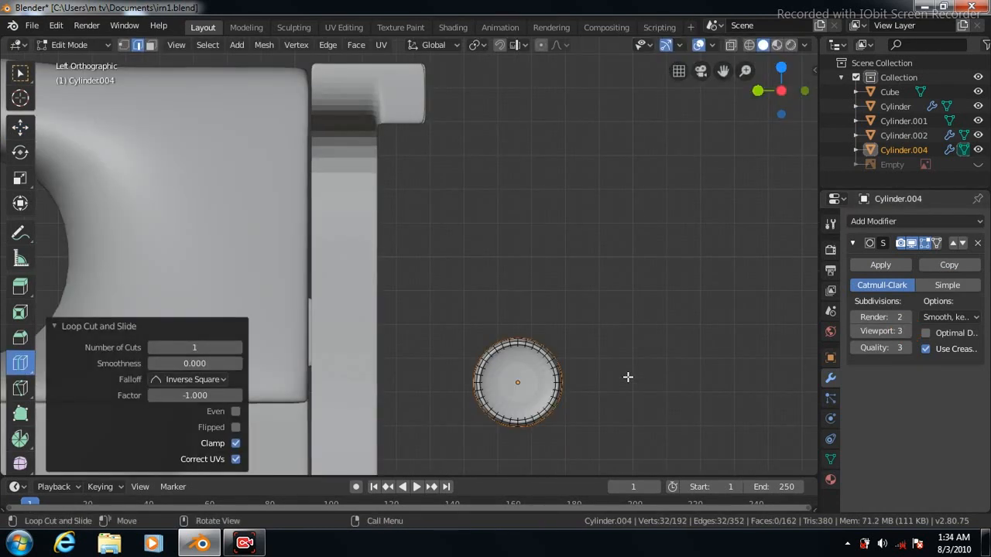
{"action": "left_click_drag", "start_coordinate": [723, 71], "coordinate": [788, 71]}
{"action": "key", "text": "Tab"}
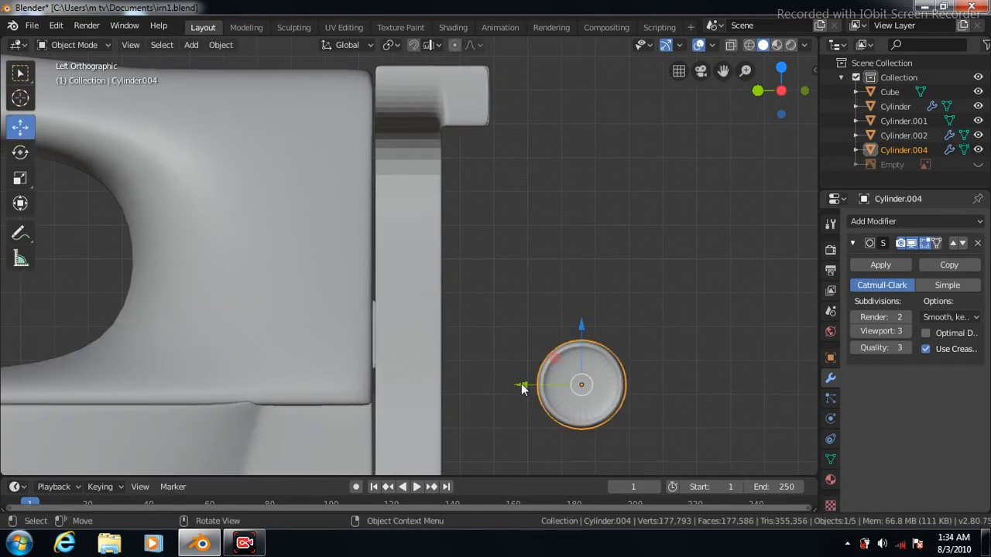
Move the spare cylinder along Y onto the handle and rear plate seam, and raise it 0.148 m along Z
{"action": "key", "text": "g"}
{"action": "key", "text": "y"}
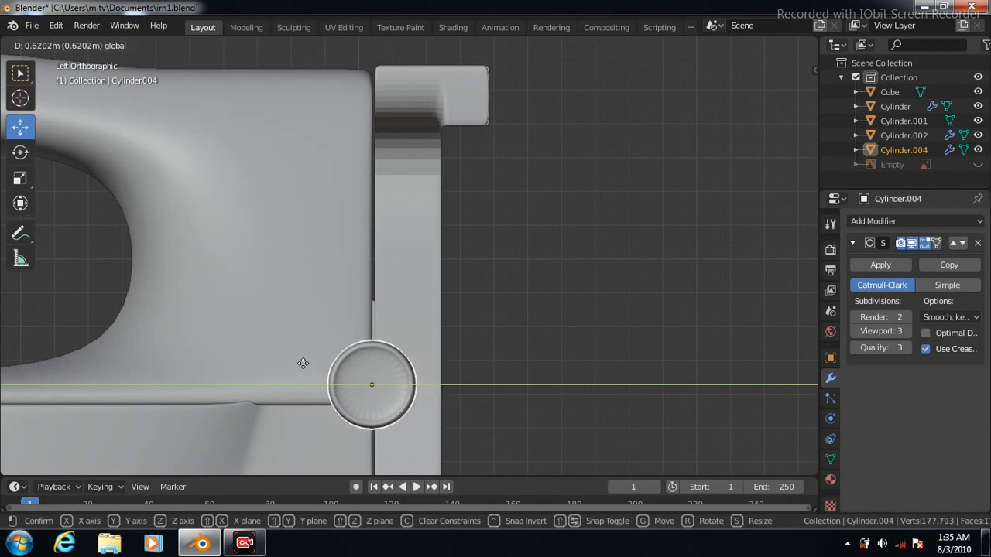
{"action": "left_click", "coordinate": [304, 365]}
{"action": "left_click_drag", "start_coordinate": [360, 299], "coordinate": [358, 275]}
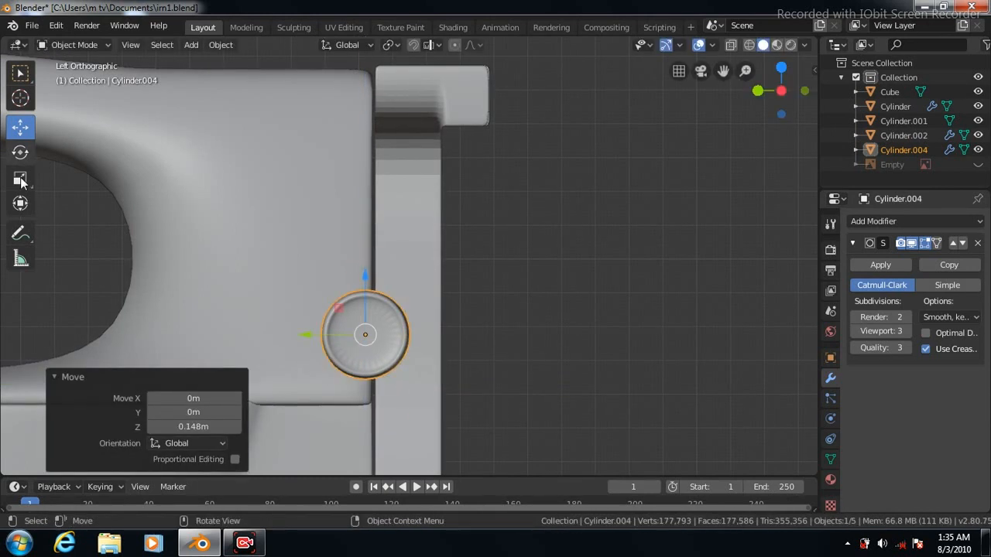
Scale the spare cylinder uniformly to 0.747
{"action": "left_click", "coordinate": [21, 179]}
{"action": "key", "text": "s"}
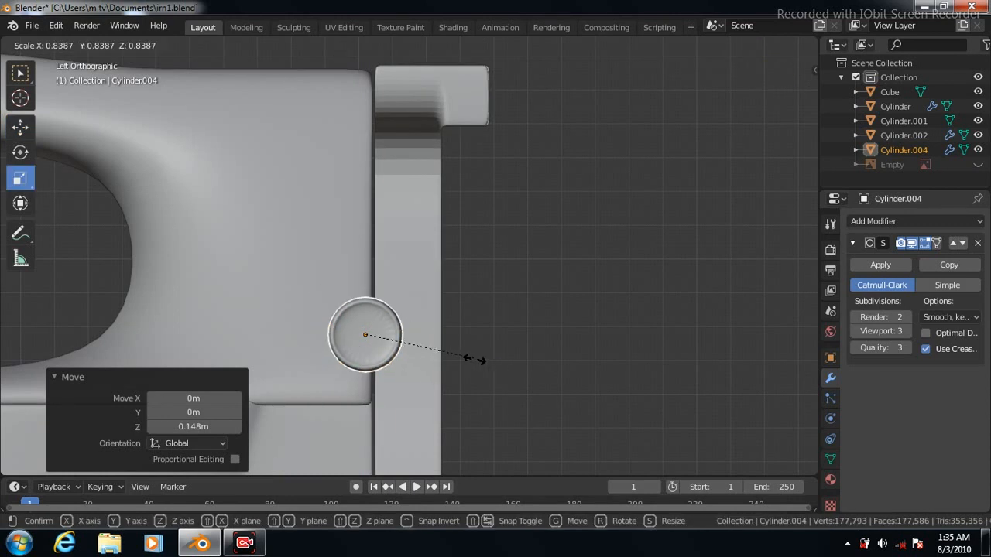
{"action": "left_click", "coordinate": [468, 358]}
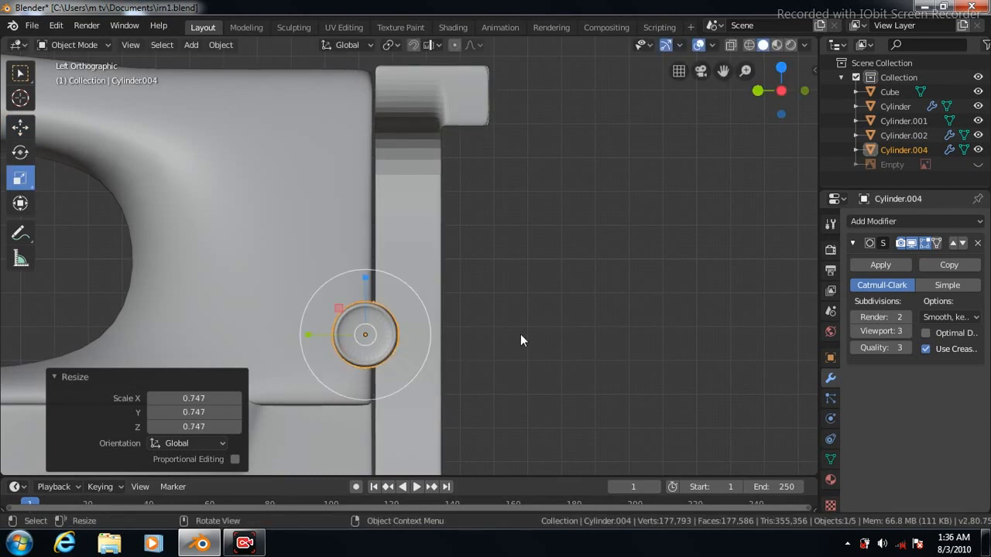
Move the spare cylinder 0.863 m along X into the iron's side
{"action": "key", "text": "KP_1"}
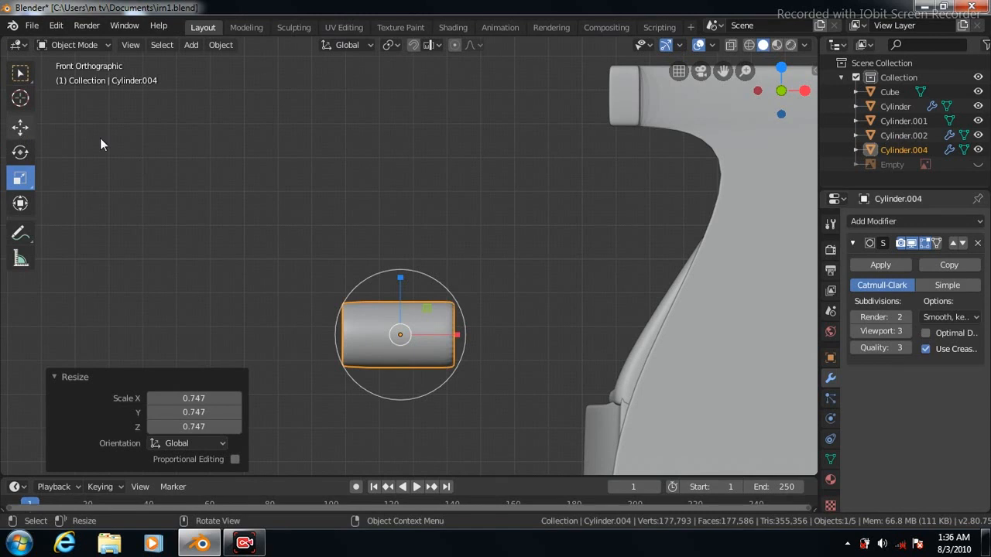
{"action": "left_click", "coordinate": [20, 126]}
{"action": "left_click_drag", "start_coordinate": [460, 336], "coordinate": [749, 319]}
Tilt the cylinder about the Y axis to match the iron's slanted side, then lower it slightly and shift it -0.0107 m along X
{"action": "left_click", "coordinate": [21, 155]}
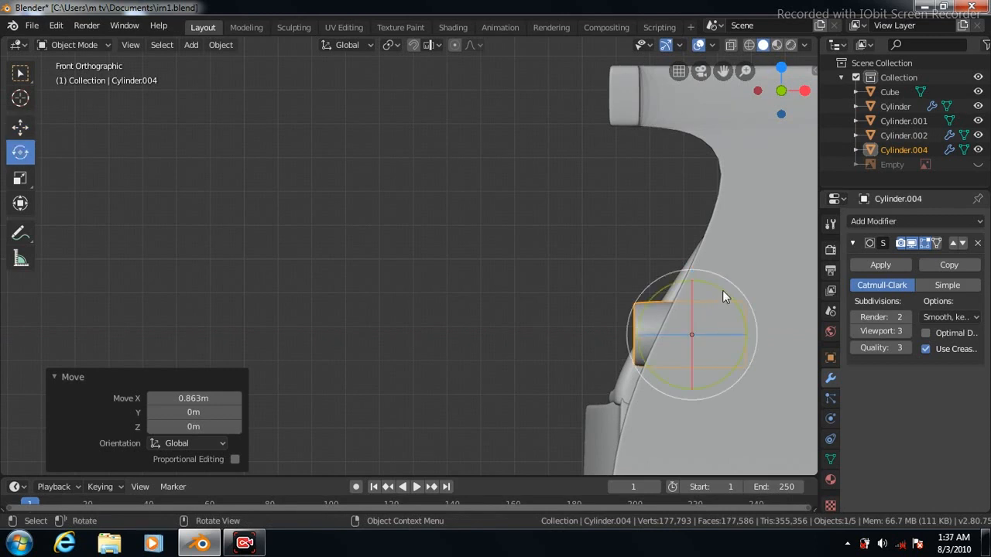
{"action": "left_click_drag", "start_coordinate": [720, 289], "coordinate": [766, 344]}
{"action": "left_click", "coordinate": [21, 128]}
{"action": "left_click_drag", "start_coordinate": [708, 276], "coordinate": [710, 292]}
{"action": "left_click_drag", "start_coordinate": [768, 346], "coordinate": [764, 343]}
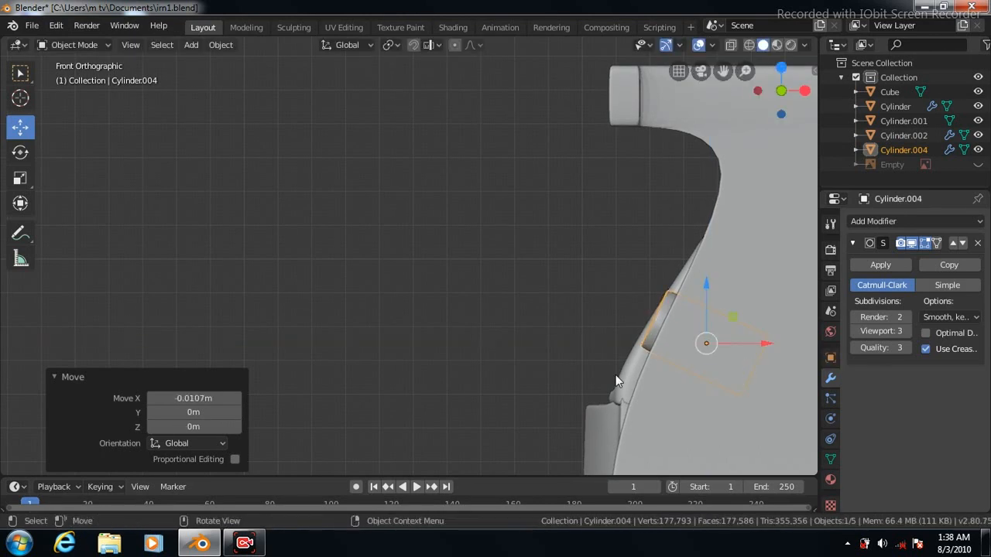
Shift the tilted cylinder another -0.0107 m along X and raise it 0.0558 m along Z
{"action": "key", "text": "ctrl+KP_3"}
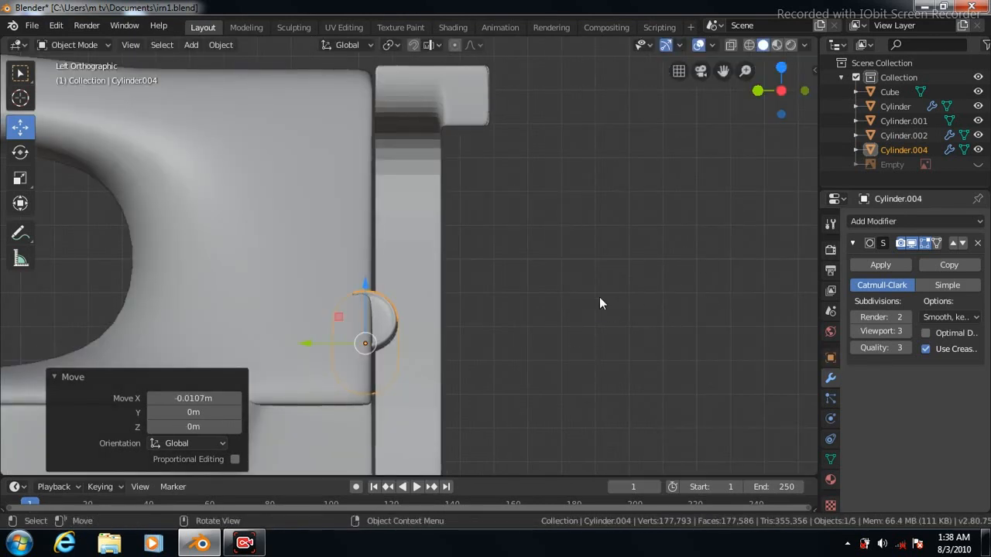
{"action": "key", "text": "KP_1"}
{"action": "left_click_drag", "start_coordinate": [759, 343], "coordinate": [758, 343]}
{"action": "key", "text": "ctrl+KP_3"}
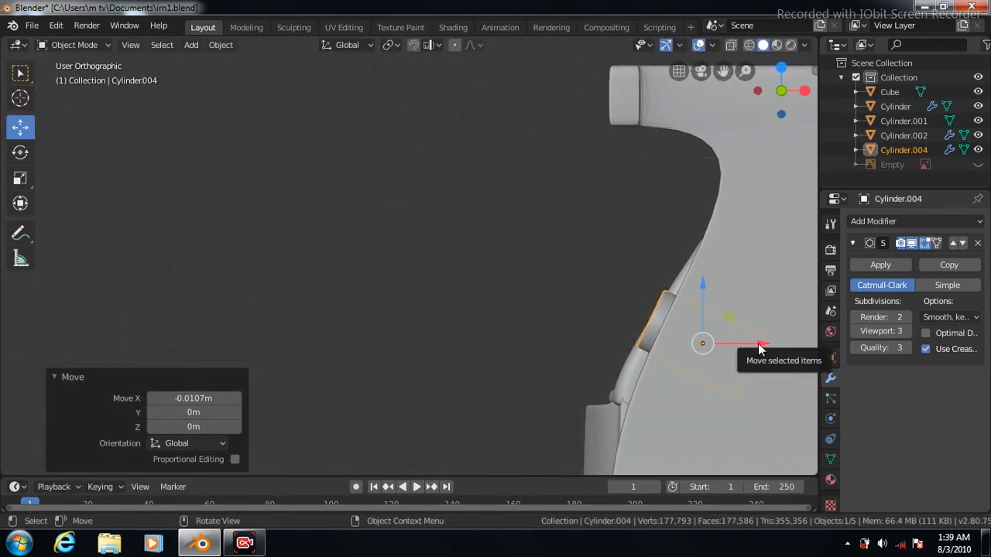
{"action": "left_click_drag", "start_coordinate": [364, 285], "coordinate": [364, 265]}
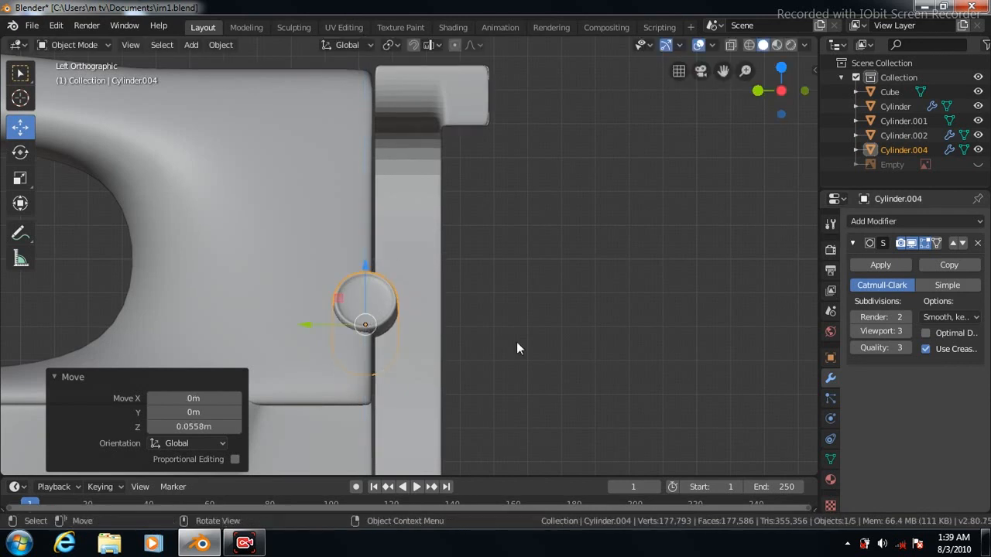
{"action": "left_click", "coordinate": [531, 291]}
{"action": "key", "text": "KP_1"}
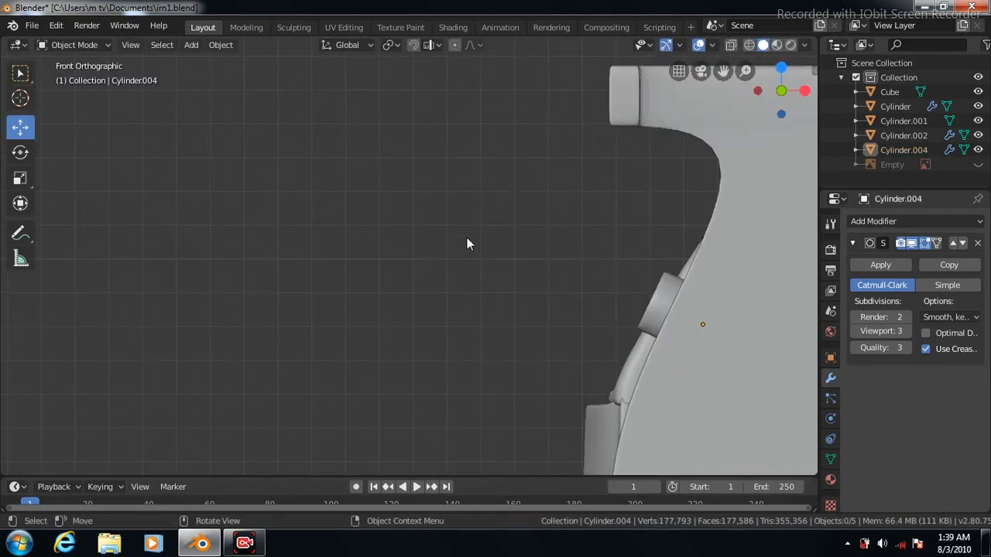
{"action": "scroll", "coordinate": [467, 238], "scroll_direction": "down", "scroll_amount": 3}
{"action": "left_click_drag", "start_coordinate": [723, 71], "coordinate": [576, 32]}
{"action": "left_click", "coordinate": [473, 297]}
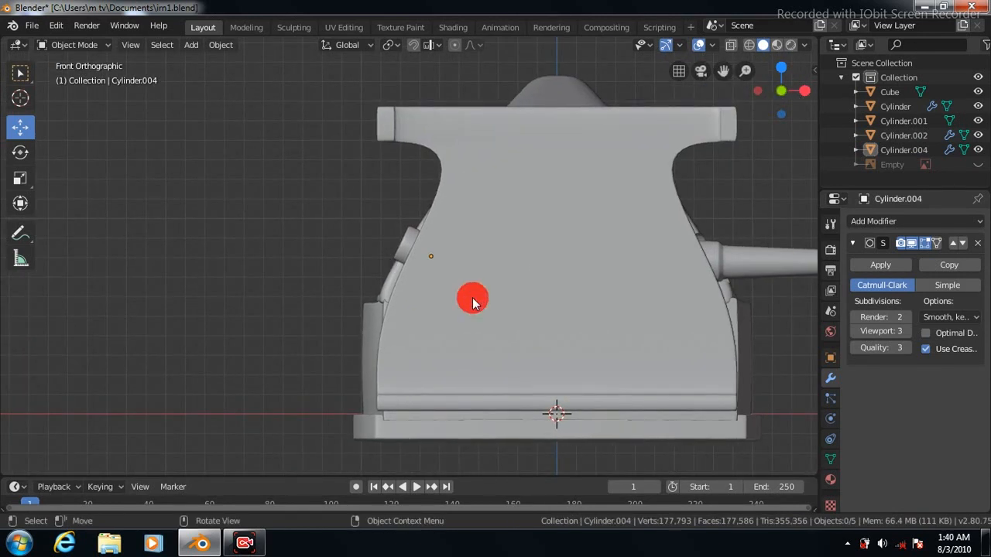
{"action": "key", "text": "Tab"}
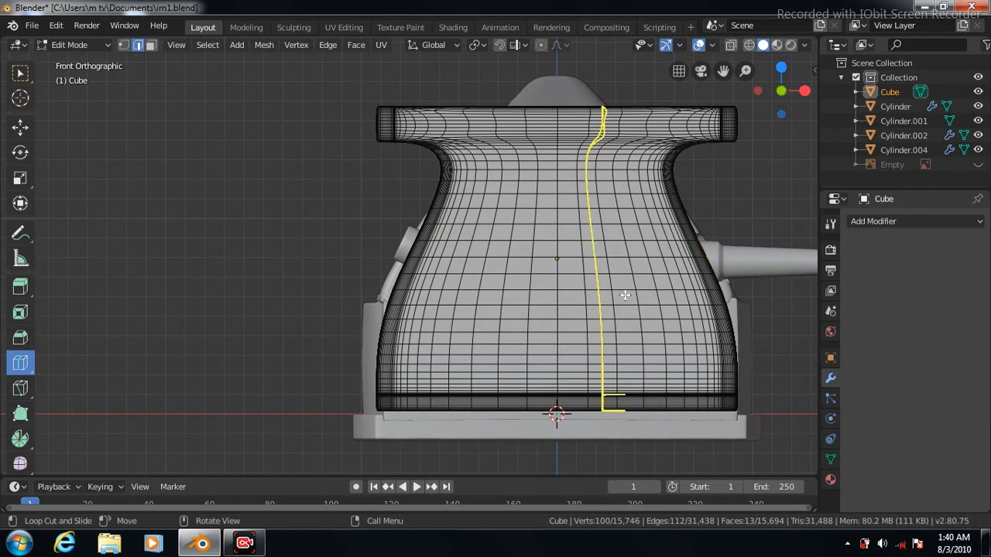
{"action": "left_click_drag", "start_coordinate": [691, 283], "coordinate": [697, 287]}
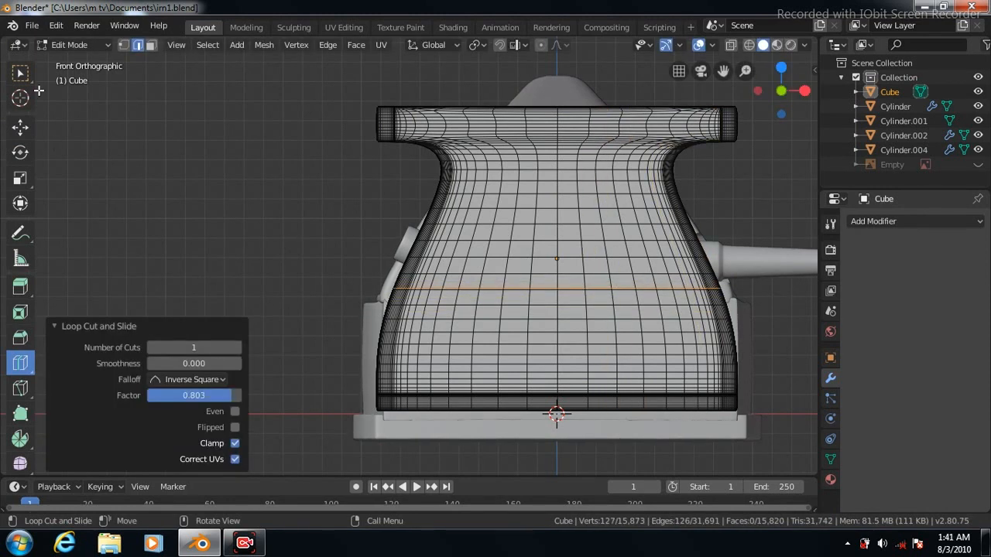
{"action": "left_click", "coordinate": [20, 73]}
{"action": "key", "text": "ctrl+z"}
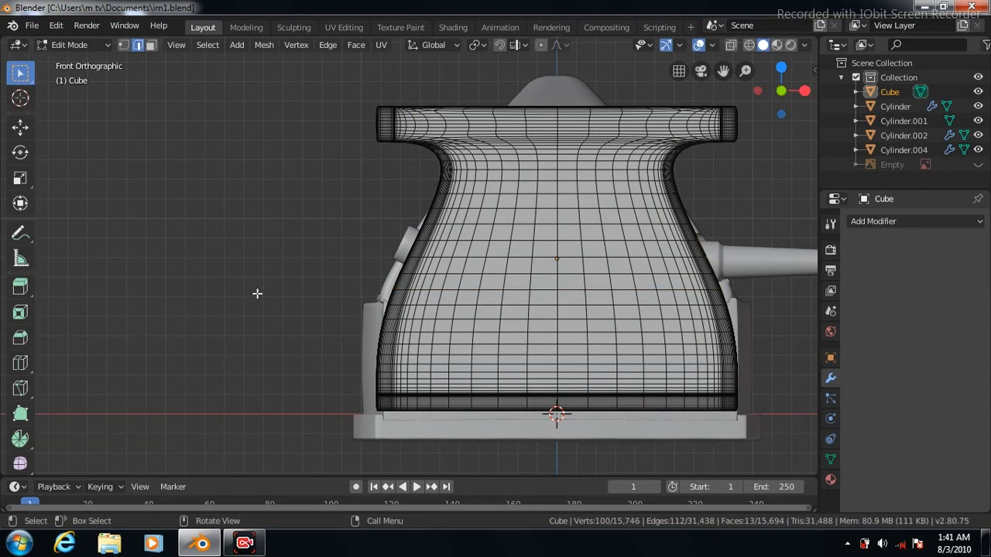
{"action": "key", "text": "Tab"}
Scale the tapered cord part at the rear seam uniformly to 1.114 and raise it 0.0226 m along Z
{"action": "key", "text": "KP_3"}
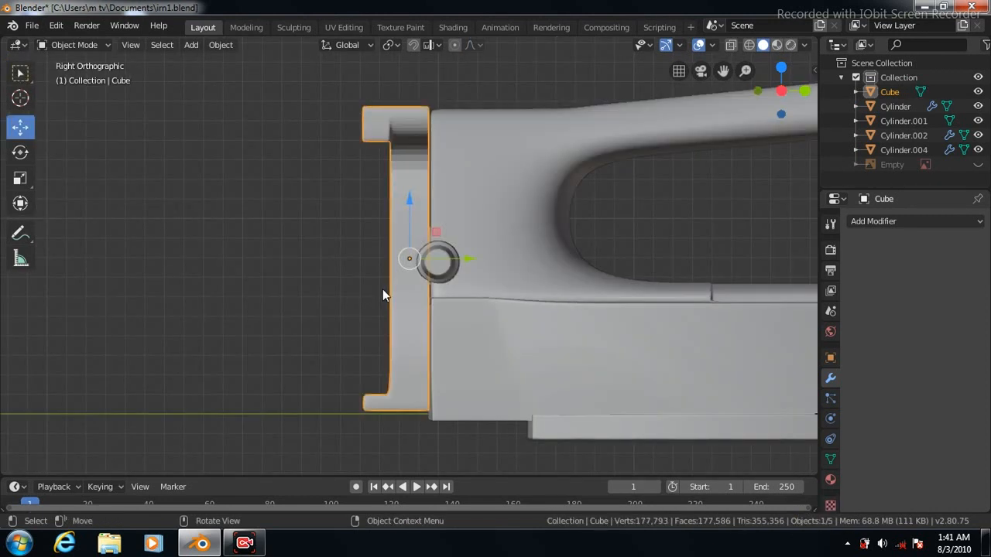
{"action": "middle_click_drag", "start_coordinate": [535, 228], "coordinate": [538, 229]}
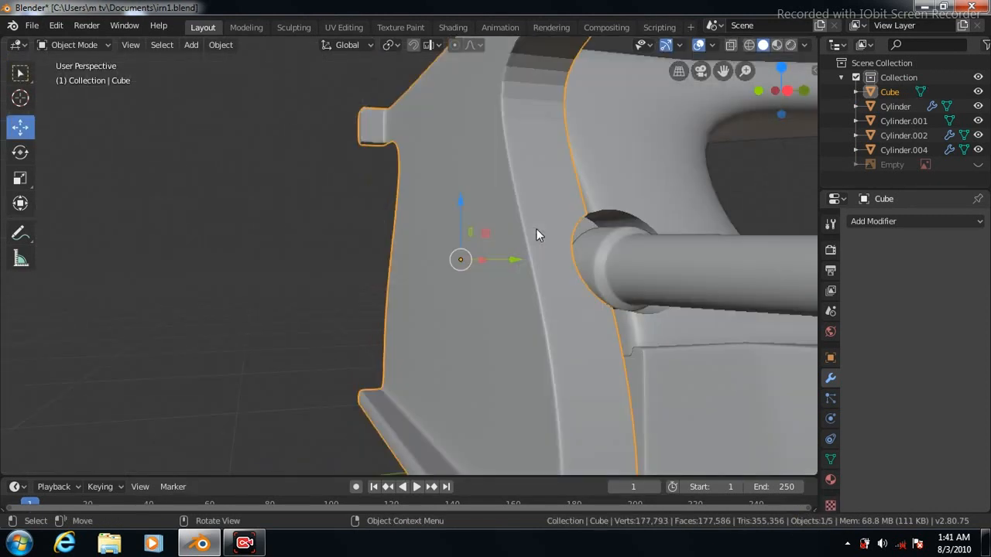
{"action": "left_click", "coordinate": [642, 262]}
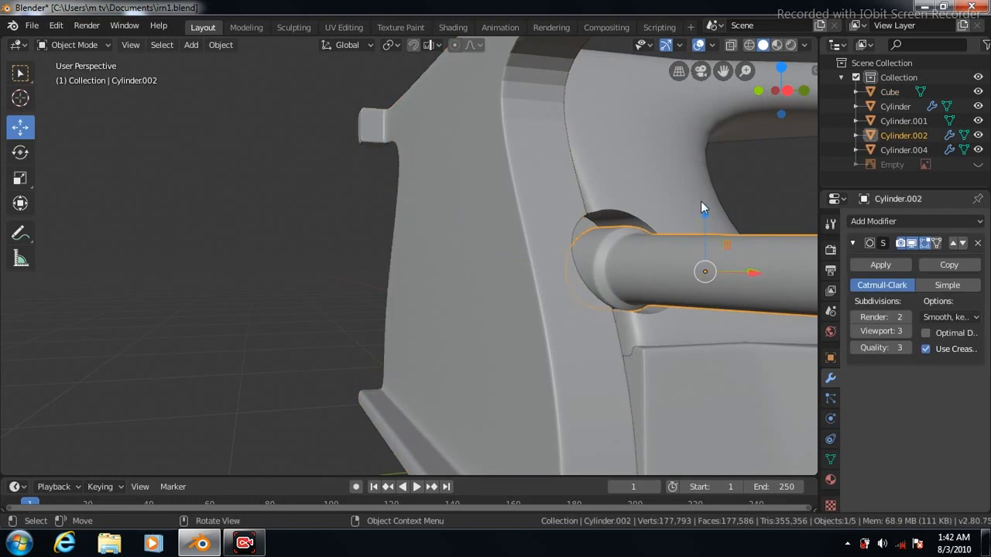
{"action": "left_click", "coordinate": [20, 179]}
{"action": "key", "text": "s"}
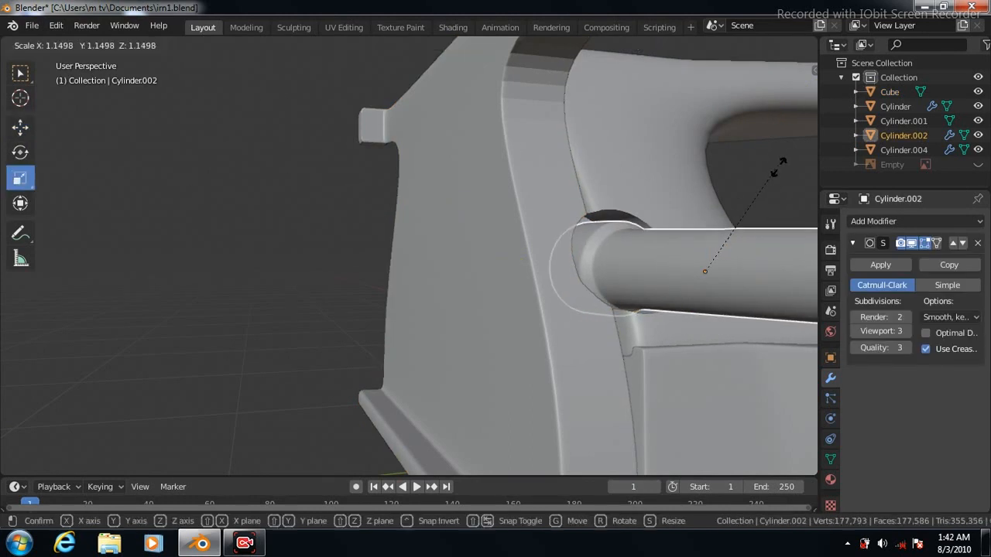
{"action": "left_click", "coordinate": [778, 175]}
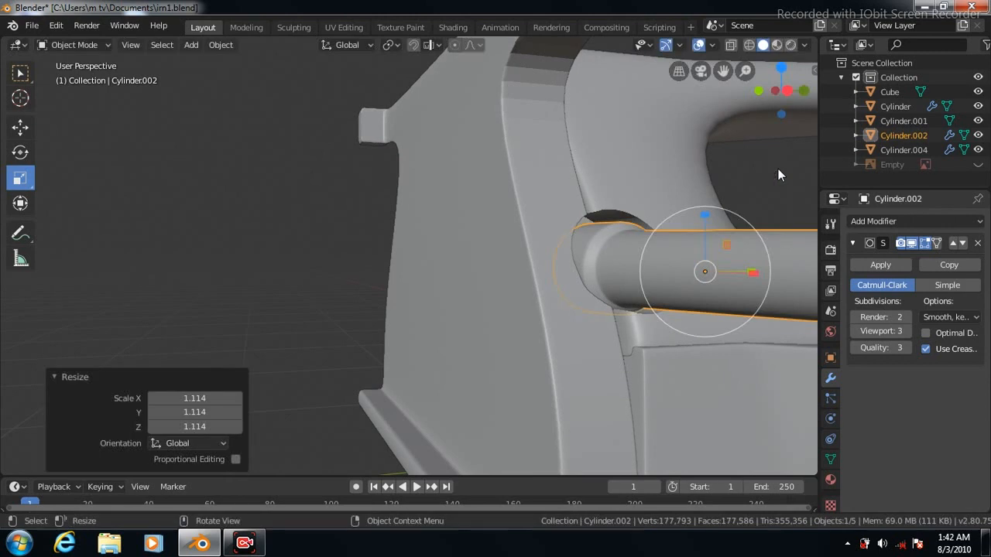
{"action": "left_click", "coordinate": [20, 132]}
{"action": "left_click_drag", "start_coordinate": [704, 212], "coordinate": [703, 202]}
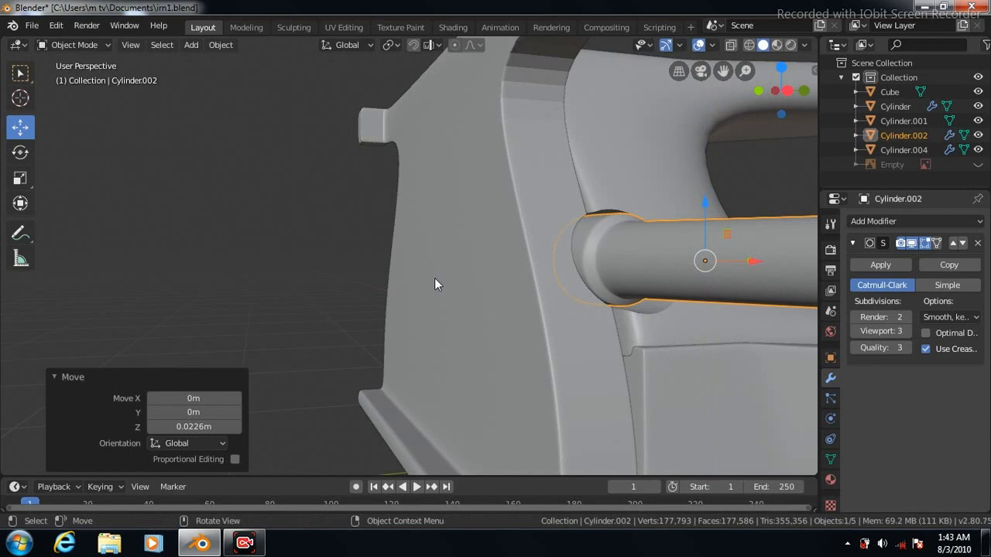
Center the cord part in its opening by lowering it 0.0142 m along Z and shifting it 0.0147 m along Y
{"action": "key", "text": "KP_3"}
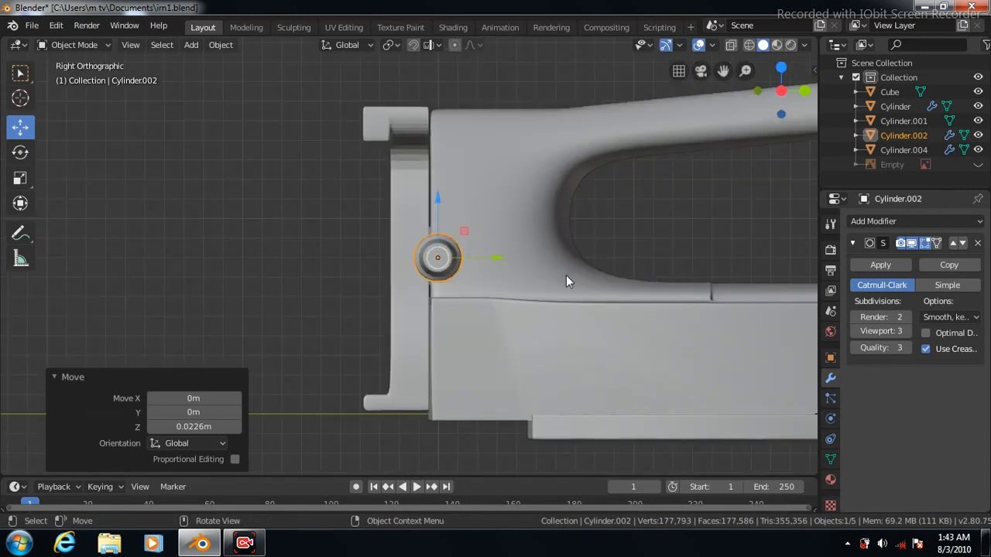
{"action": "key", "text": "KP_6"}
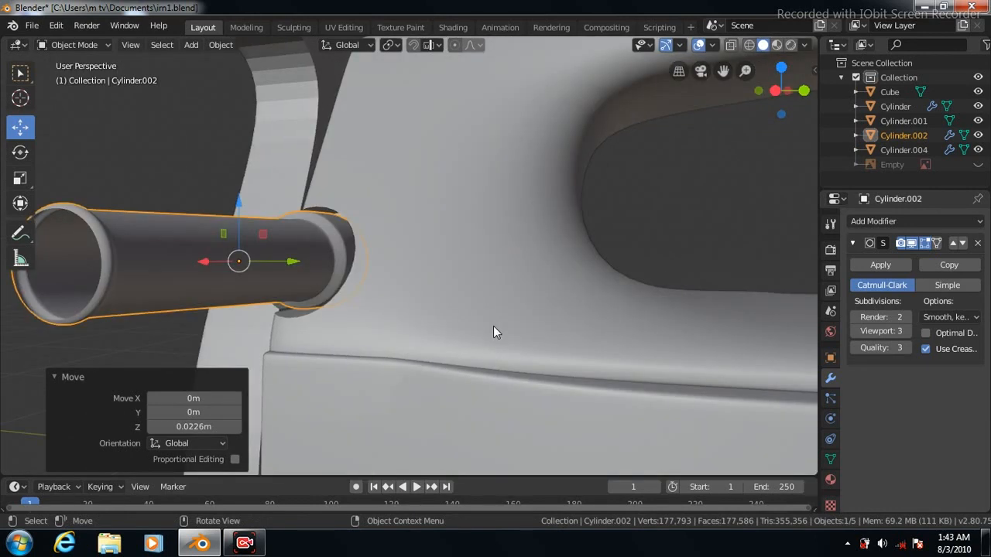
{"action": "key", "text": "KP_3"}
{"action": "key", "text": "KP_8"}
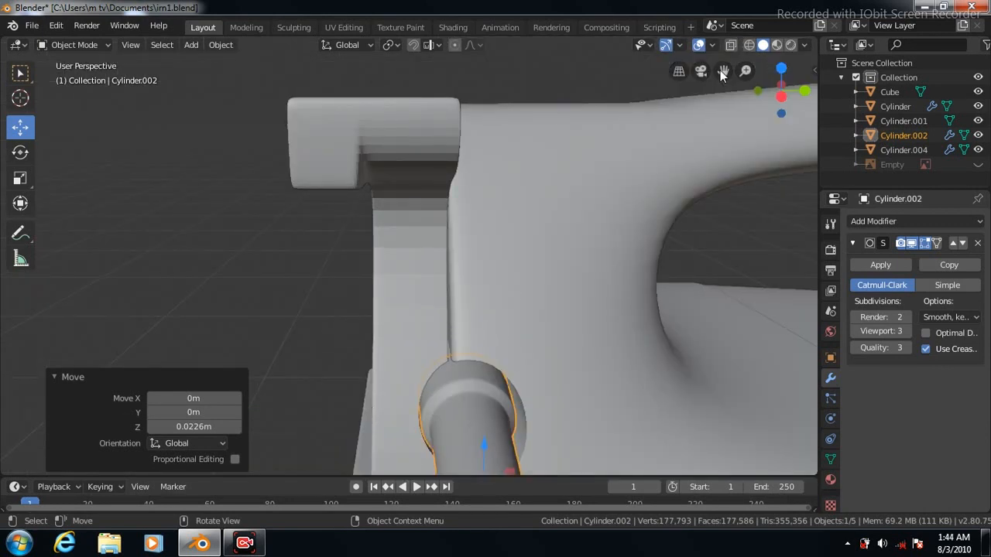
{"action": "left_click_drag", "start_coordinate": [722, 74], "coordinate": [717, 1]}
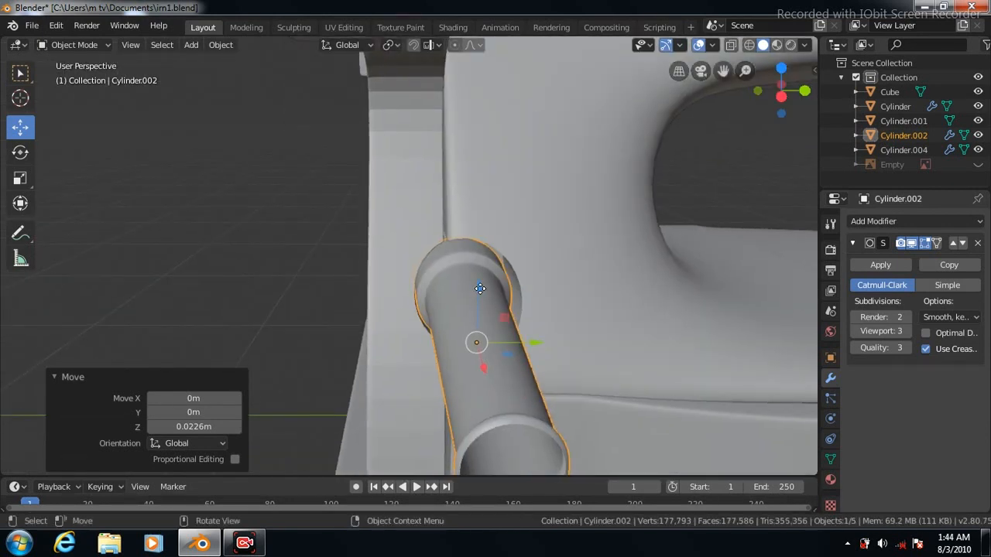
{"action": "left_click_drag", "start_coordinate": [480, 289], "coordinate": [479, 295]}
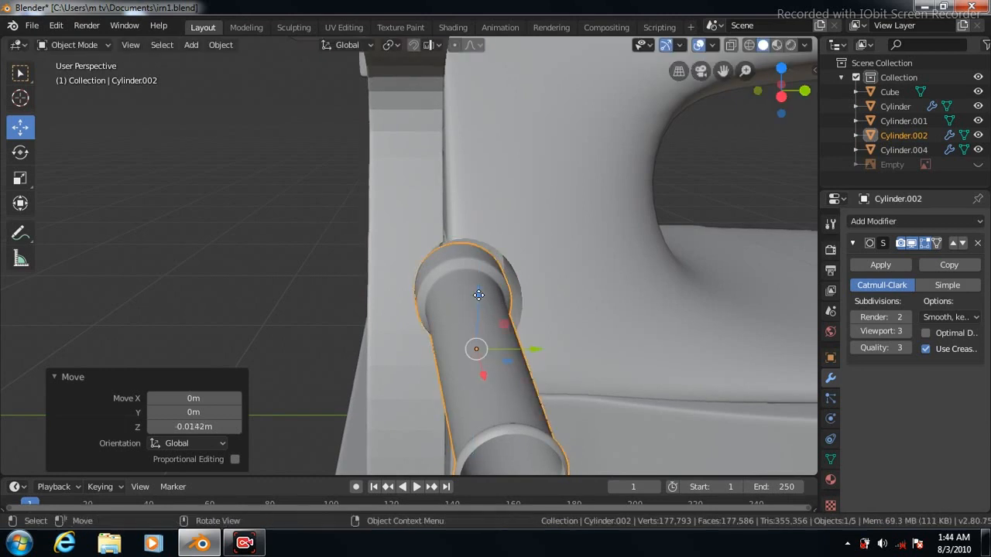
{"action": "left_click_drag", "start_coordinate": [534, 349], "coordinate": [541, 351]}
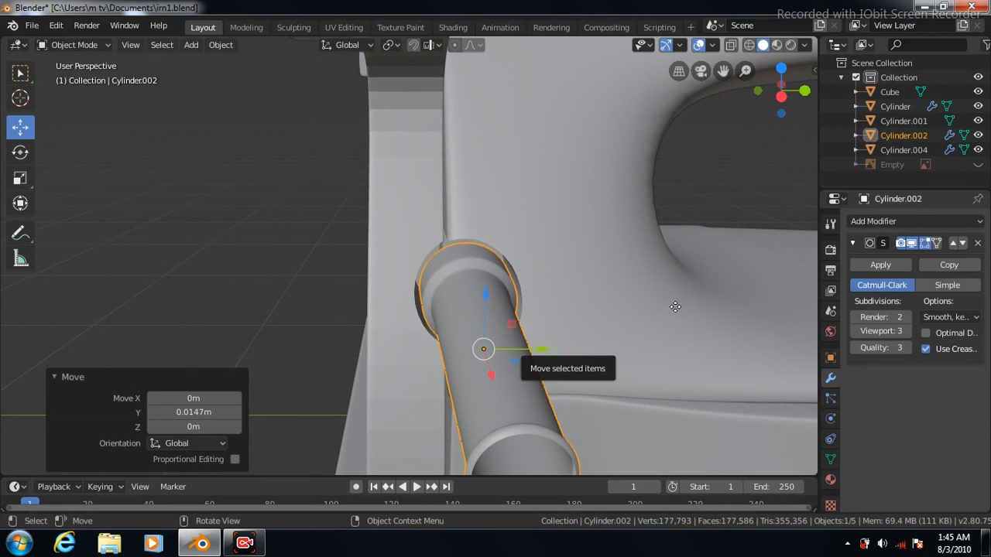
Add a cylinder mesh and place it behind the iron, moving it -3.44 m along Y and 0.0935 m up along Z
{"action": "key", "text": "KP_3"}
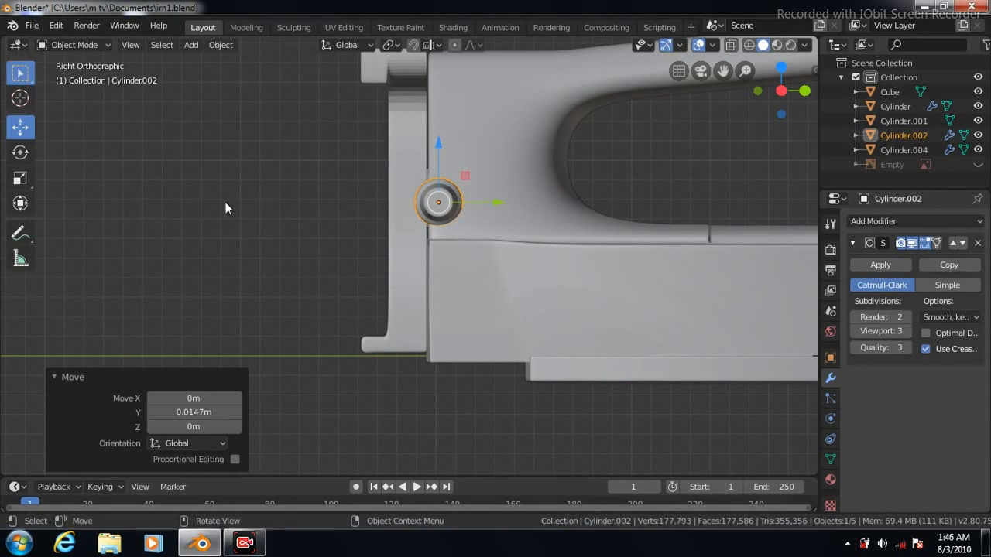
{"action": "key", "text": "w"}
{"action": "scroll", "coordinate": [255, 260], "scroll_direction": "down", "scroll_amount": 1}
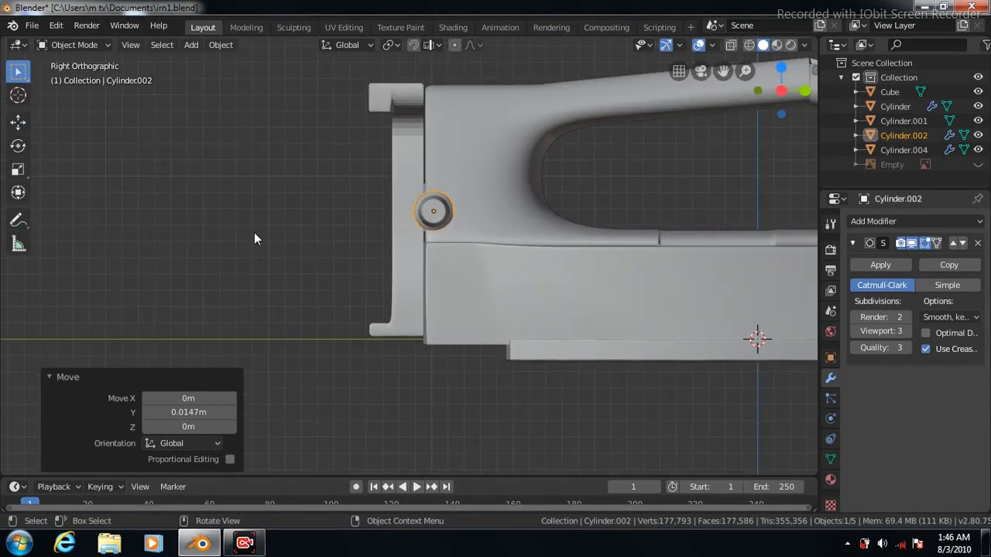
{"action": "left_click", "coordinate": [190, 45]}
{"action": "mouse_move", "coordinate": [206, 62]}
{"action": "left_click", "coordinate": [329, 133]}
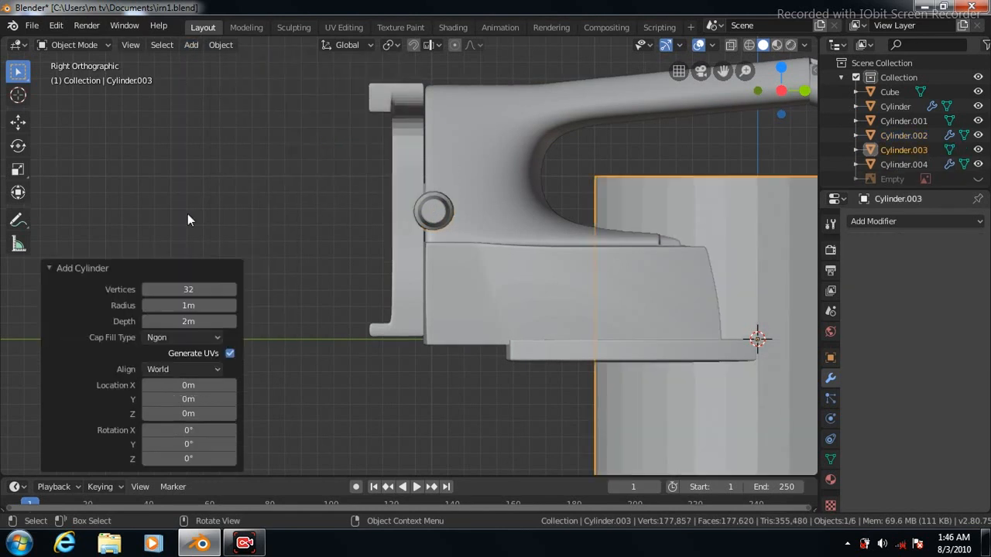
{"action": "left_click", "coordinate": [20, 124]}
{"action": "left_click_drag", "start_coordinate": [737, 339], "coordinate": [49, 264]}
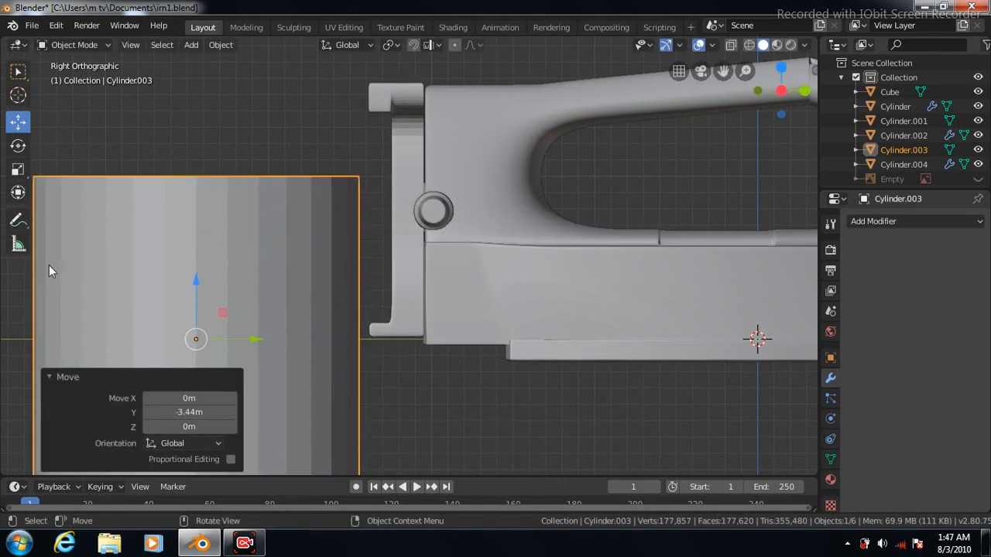
{"action": "left_click_drag", "start_coordinate": [196, 279], "coordinate": [194, 262]}
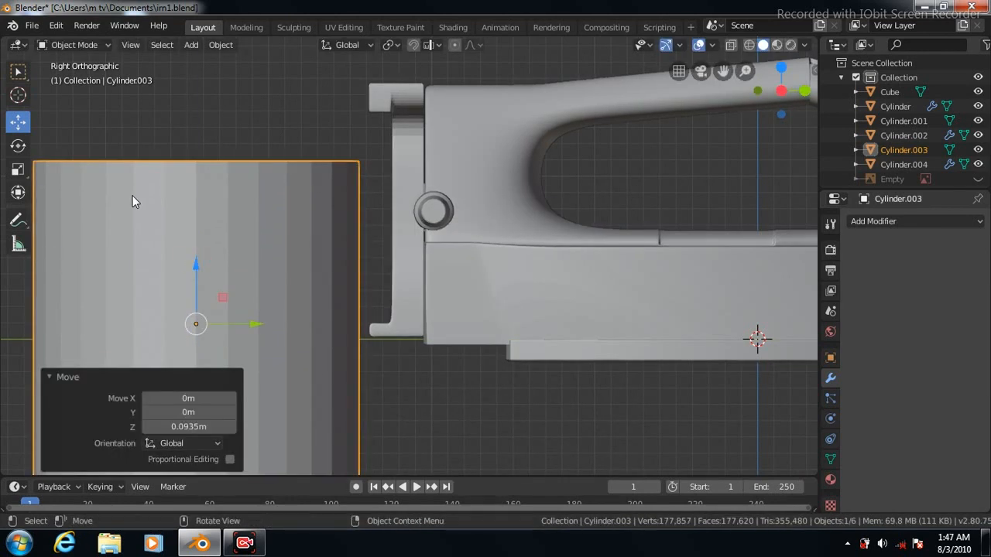
Scale the new cylinder behind the iron uniformly to 0.057
{"action": "left_click", "coordinate": [18, 169]}
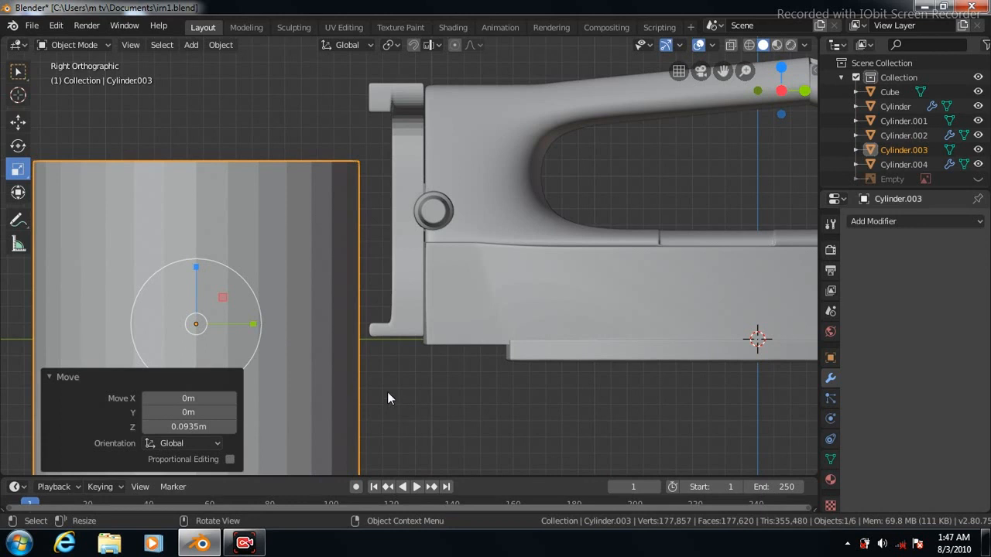
{"action": "key", "text": "s"}
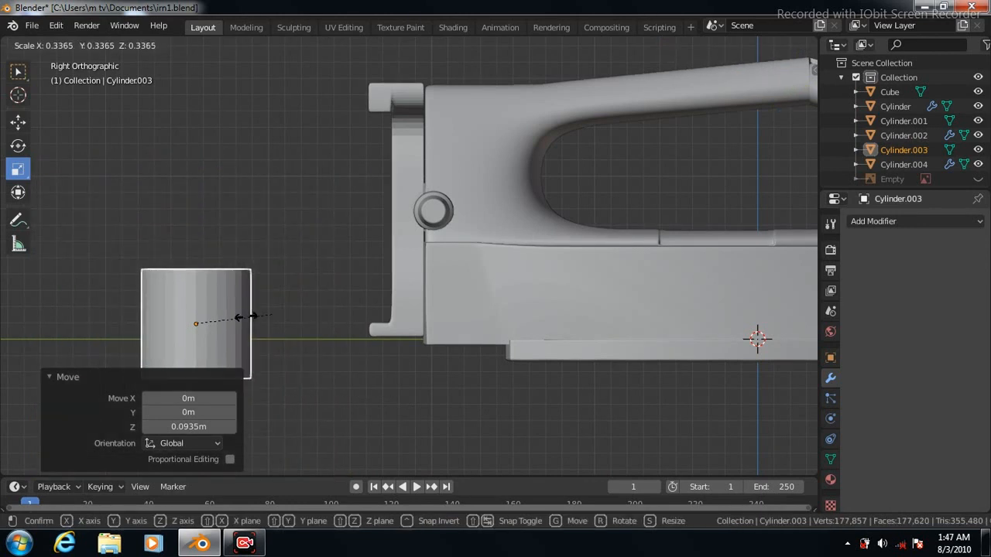
{"action": "left_click", "coordinate": [200, 321]}
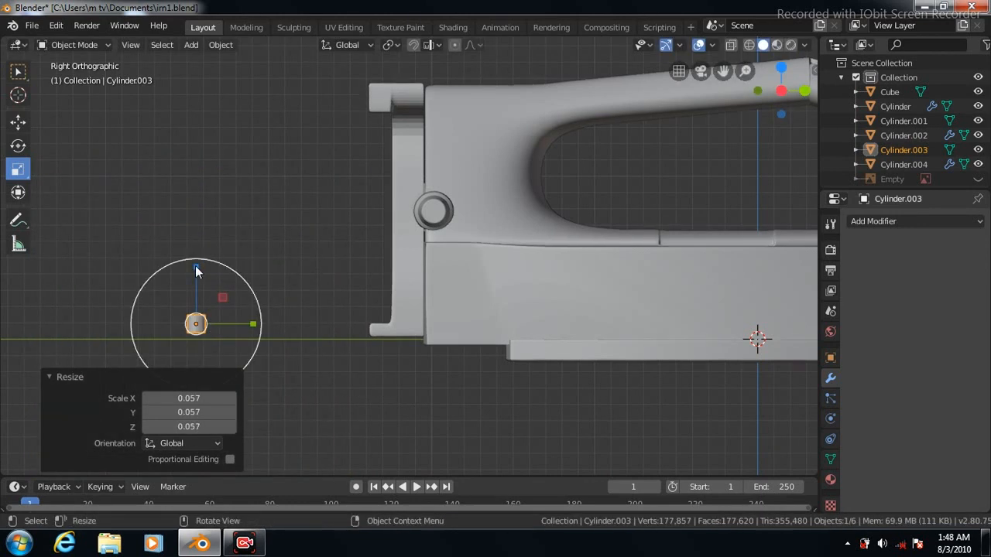
Stretch the small cylinder along Z into a long thin rod, then scale the rod uniformly to 0.684
{"action": "left_click_drag", "start_coordinate": [195, 269], "coordinate": [199, 179]}
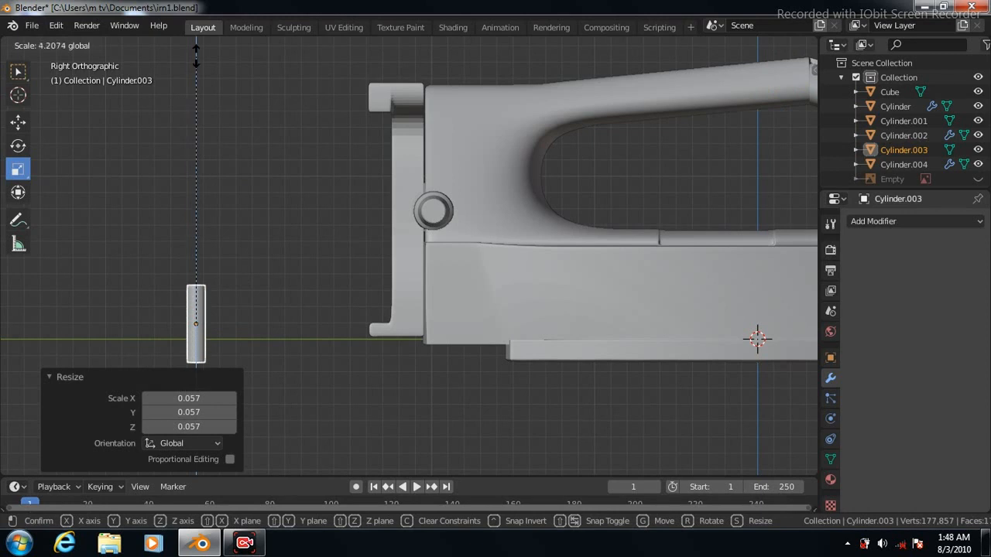
{"action": "left_click_drag", "start_coordinate": [196, 56], "coordinate": [196, 56]}
{"action": "left_click_drag", "start_coordinate": [196, 267], "coordinate": [194, 31]}
{"action": "left_click_drag", "start_coordinate": [195, 264], "coordinate": [196, 306]}
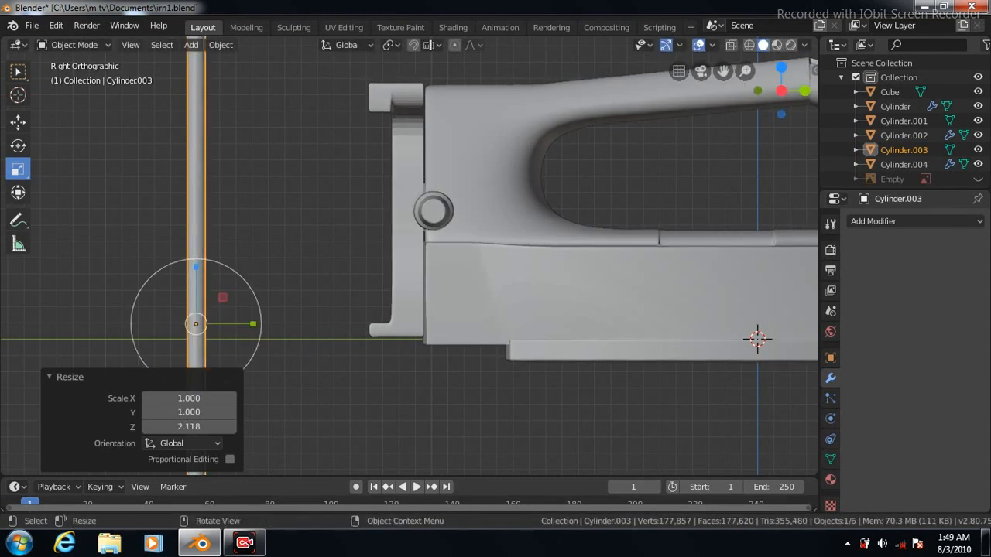
{"action": "key", "text": "s"}
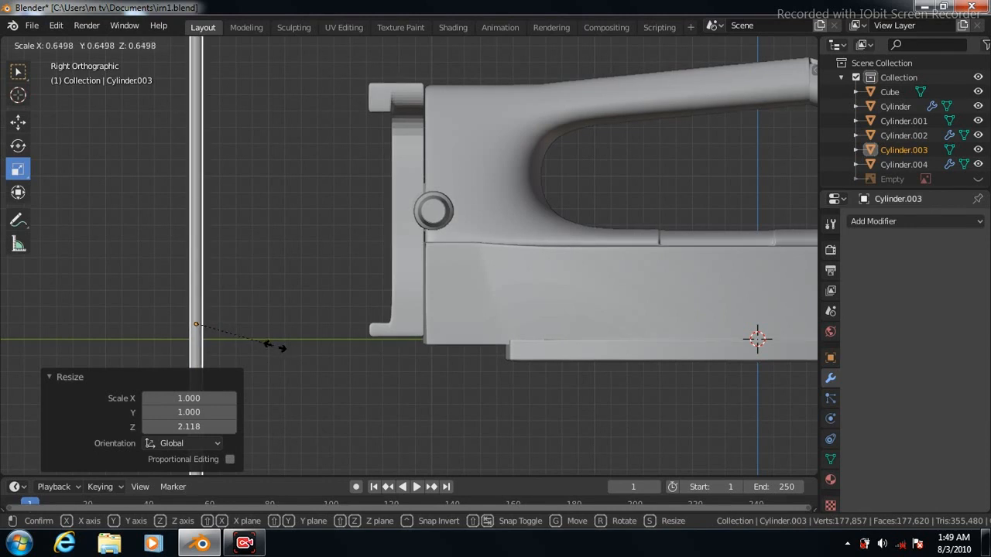
{"action": "left_click", "coordinate": [281, 353]}
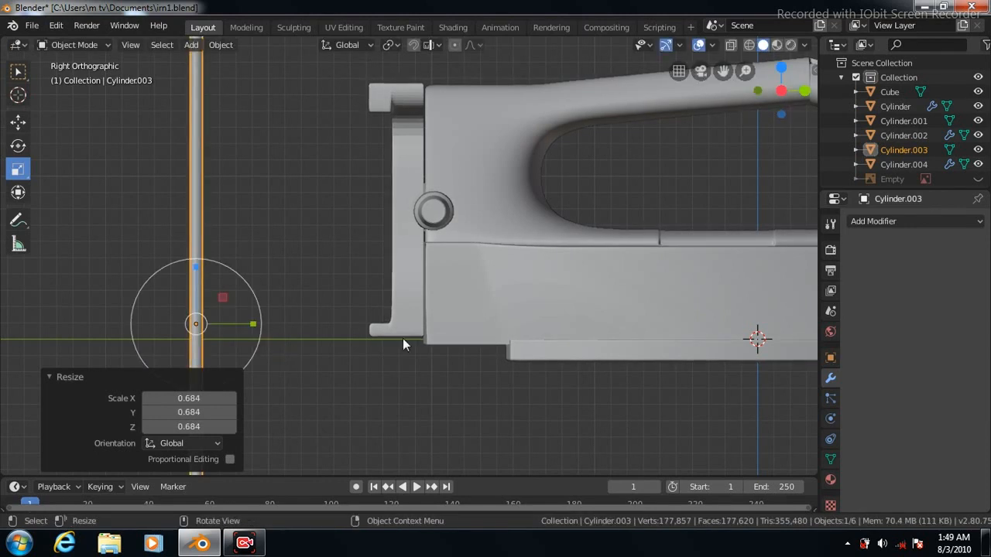
Add a NURBS path curve with a 1 m radius and align it to the view
{"action": "left_click", "coordinate": [192, 46]}
{"action": "mouse_move", "coordinate": [232, 76]}
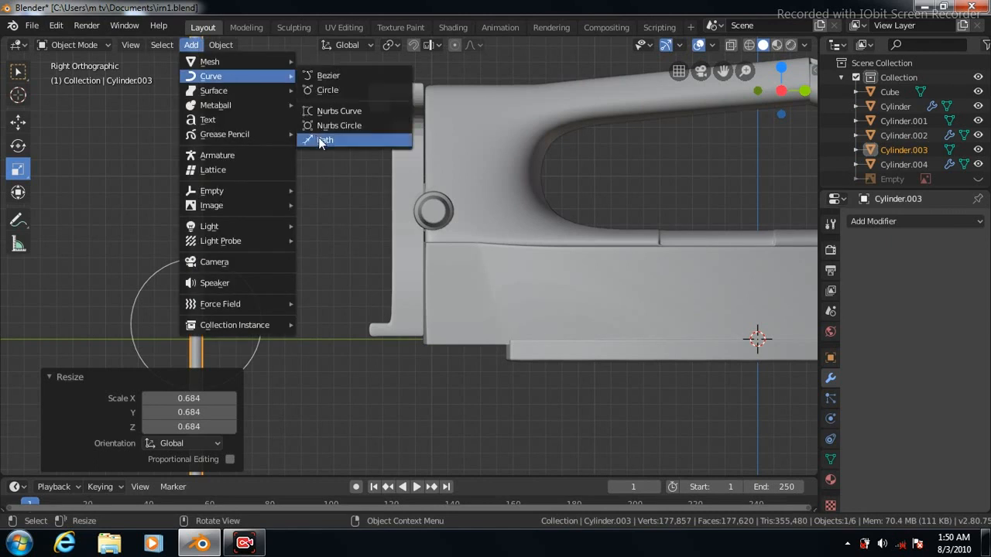
{"action": "left_click", "coordinate": [318, 137]}
{"action": "left_click", "coordinate": [18, 122]}
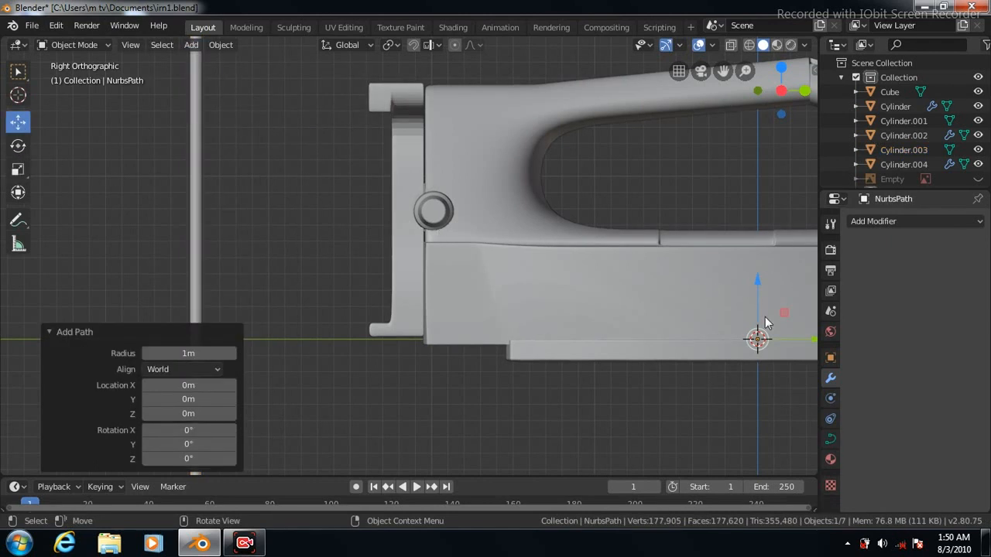
{"action": "left_click", "coordinate": [216, 369]}
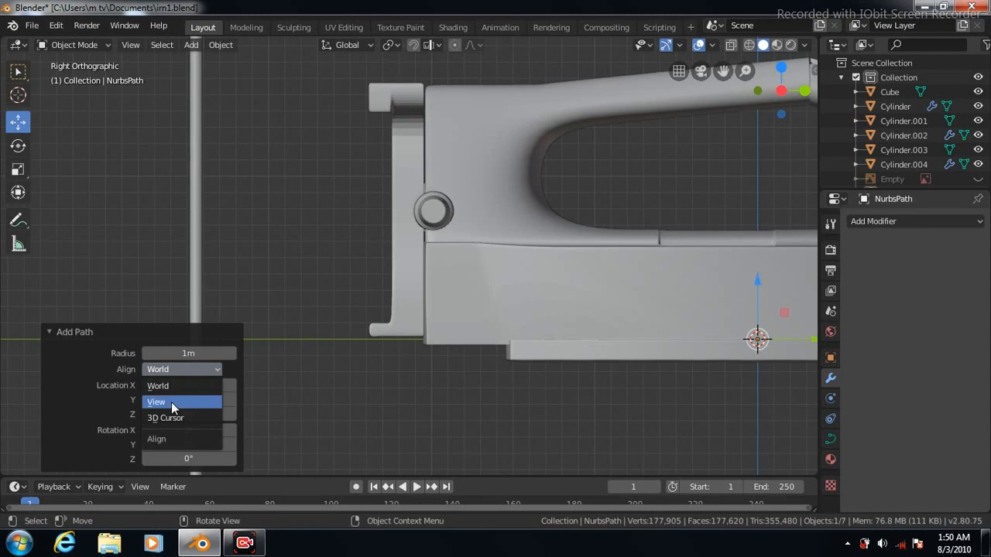
{"action": "left_click", "coordinate": [172, 402]}
{"action": "left_click", "coordinate": [389, 334]}
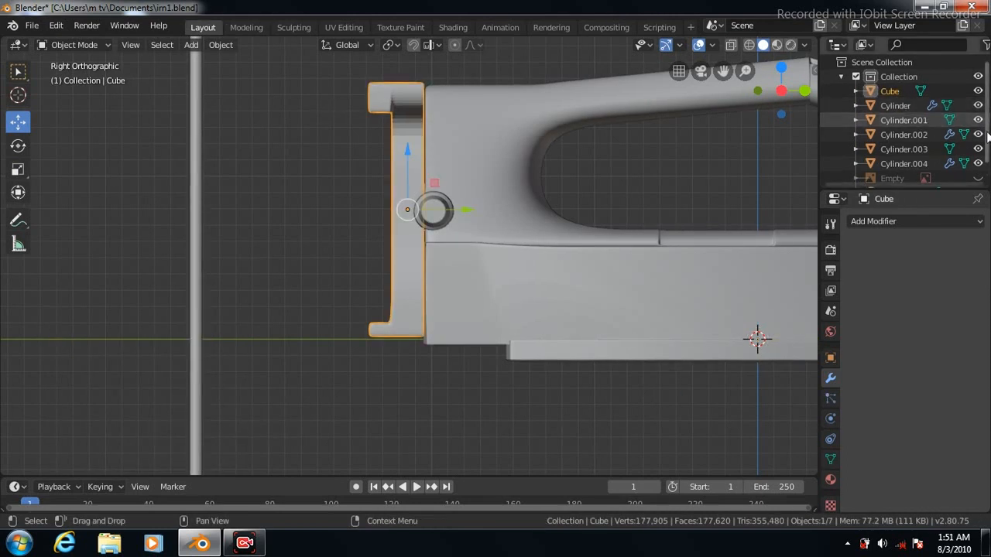
Lower the NURBS path 0.441 m along Z, shift it along Y toward the rod, and open it in Edit Mode
{"action": "scroll", "coordinate": [898, 163], "scroll_direction": "down", "scroll_amount": 1}
{"action": "left_click", "coordinate": [895, 174]}
{"action": "left_click_drag", "start_coordinate": [758, 288], "coordinate": [755, 356]}
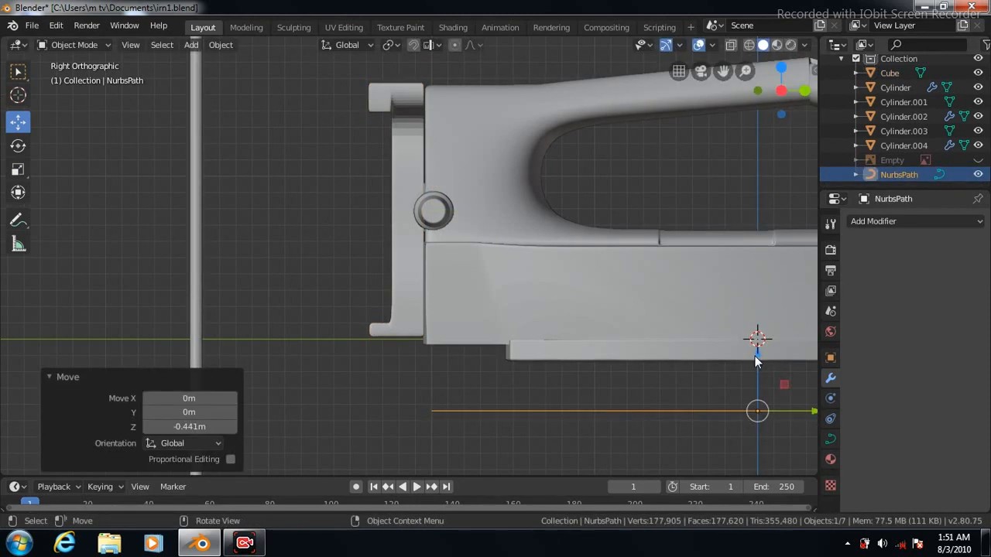
{"action": "left_click", "coordinate": [682, 426]}
{"action": "key", "text": "Tab"}
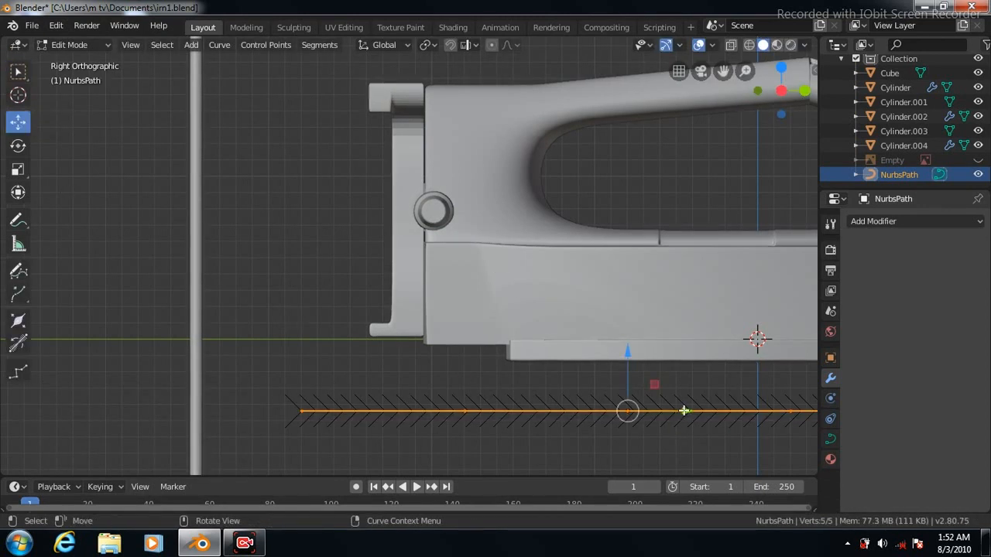
Shift the NURBS path along Y beneath the iron's rear, then raise its rear end point and move it toward the back plate
{"action": "left_click_drag", "start_coordinate": [675, 411], "coordinate": [500, 426]}
{"action": "left_click", "coordinate": [50, 378]}
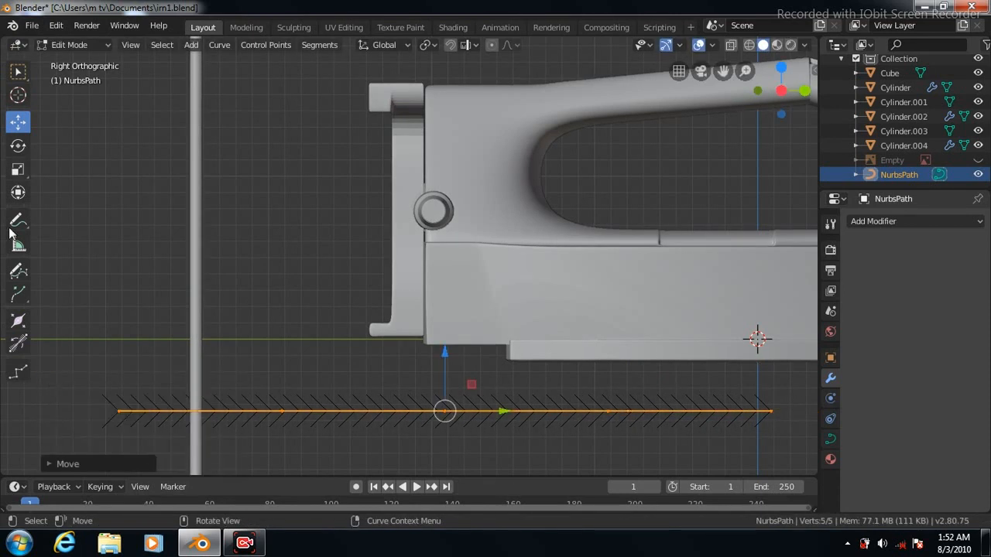
{"action": "left_click", "coordinate": [118, 410]}
{"action": "left_click_drag", "start_coordinate": [117, 353], "coordinate": [365, 288]}
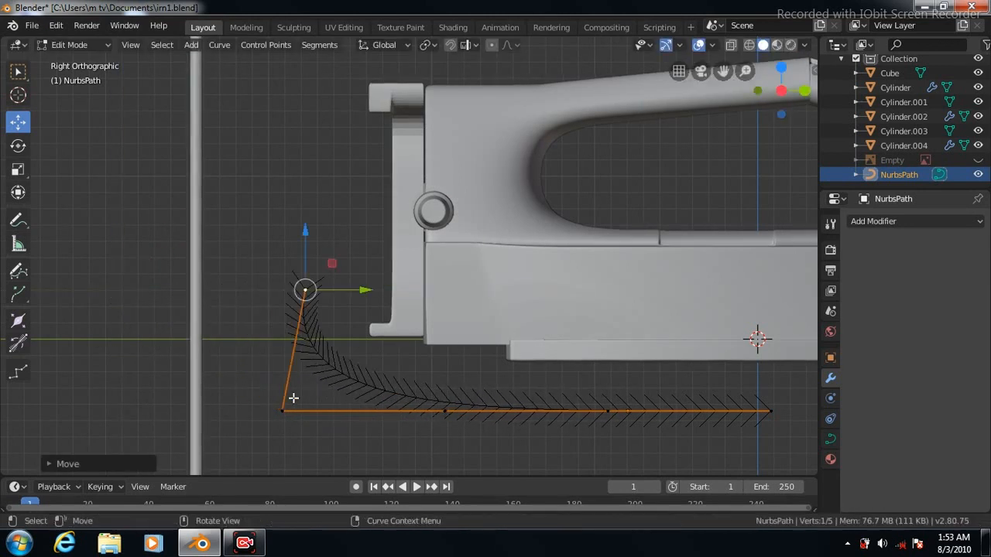
Raise the path's second control point, then shift it and the rear end point along Y against the back plate
{"action": "left_click", "coordinate": [284, 410]}
{"action": "left_click_drag", "start_coordinate": [282, 348], "coordinate": [308, 283]}
{"action": "left_click_drag", "start_coordinate": [344, 354], "coordinate": [411, 359]}
{"action": "left_click", "coordinate": [305, 289]}
{"action": "left_click_drag", "start_coordinate": [368, 289], "coordinate": [438, 379]}
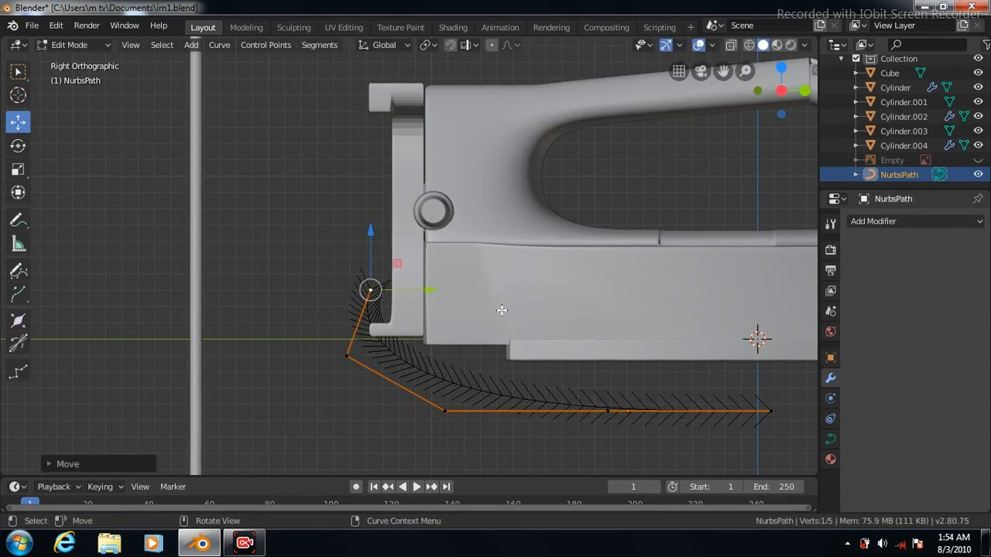
Leave Edit Mode and move the path along X beyond the tip of the cord part beside the iron
{"action": "key", "text": "KP_7"}
{"action": "key", "text": "Tab"}
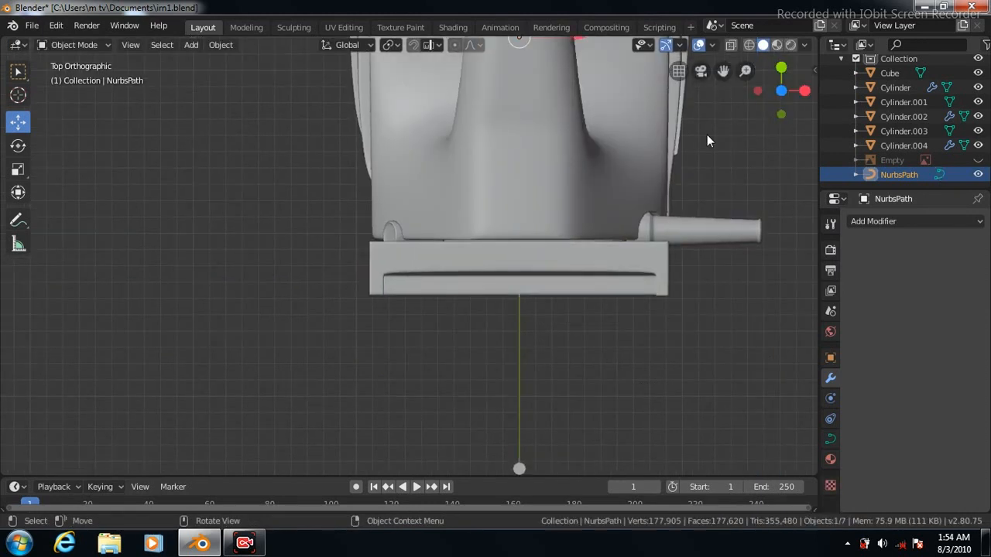
{"action": "scroll", "coordinate": [707, 134], "scroll_direction": "down", "scroll_amount": 2}
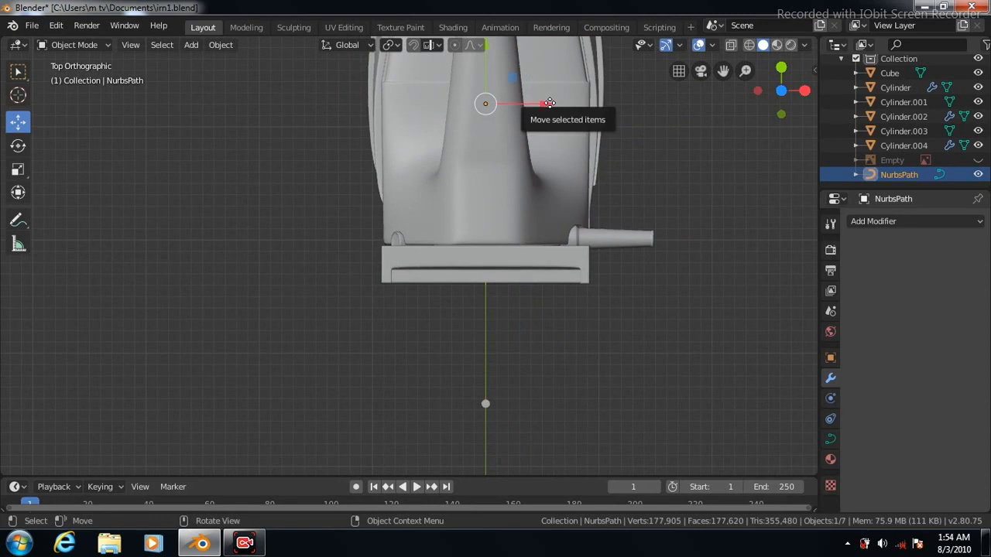
{"action": "left_click_drag", "start_coordinate": [549, 103], "coordinate": [603, 105]}
{"action": "left_click_drag", "start_coordinate": [671, 107], "coordinate": [752, 107]}
In top view, move the path's end point into the cord part's tip and the second control point roughly level with it
{"action": "key", "text": "Tab"}
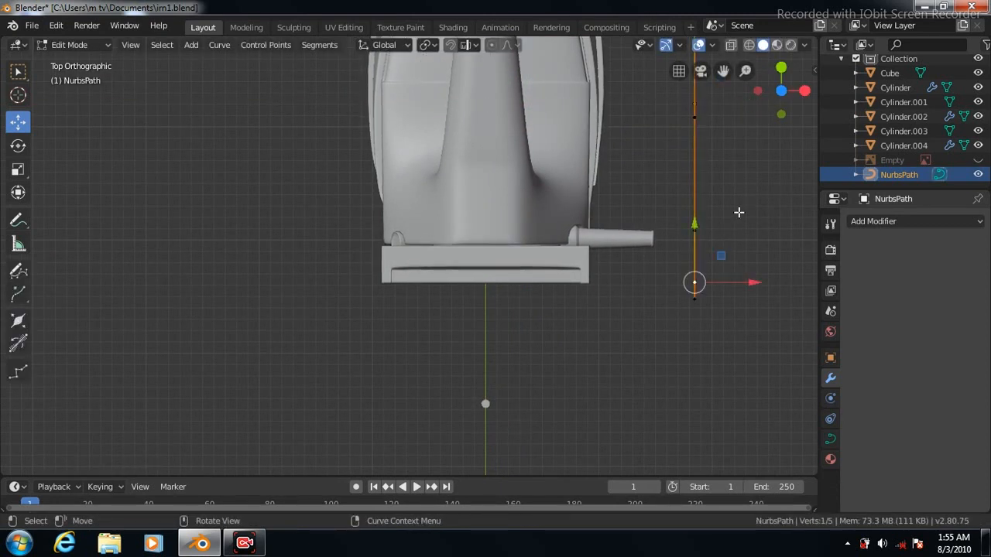
{"action": "left_click_drag", "start_coordinate": [748, 281], "coordinate": [699, 274]}
{"action": "left_click_drag", "start_coordinate": [642, 208], "coordinate": [633, 173]}
{"action": "left_click", "coordinate": [694, 298]}
{"action": "left_click_drag", "start_coordinate": [694, 234], "coordinate": [679, 184]}
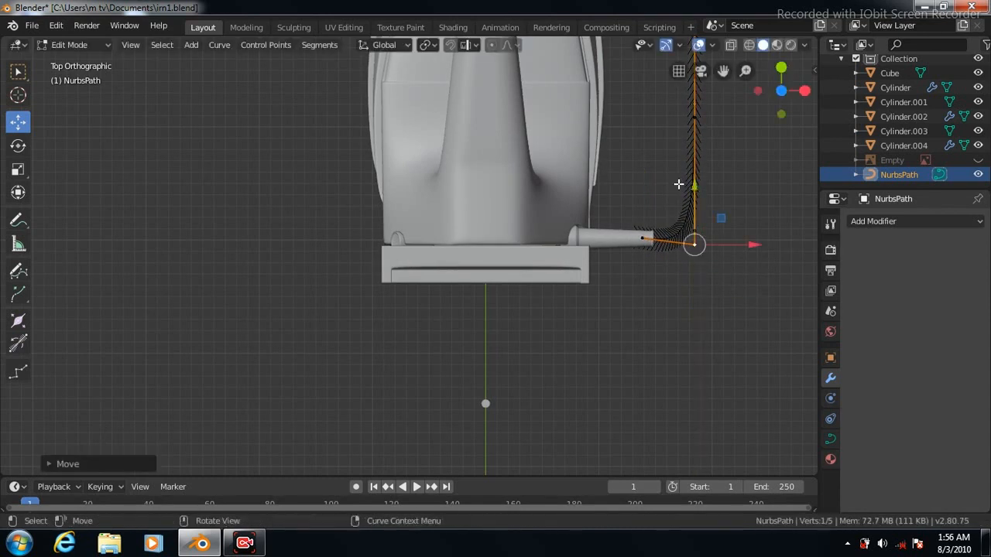
In side view, raise the end point to the cord part's centre and reposition the next two control points into a smooth downward bend
{"action": "key", "text": "KP_3"}
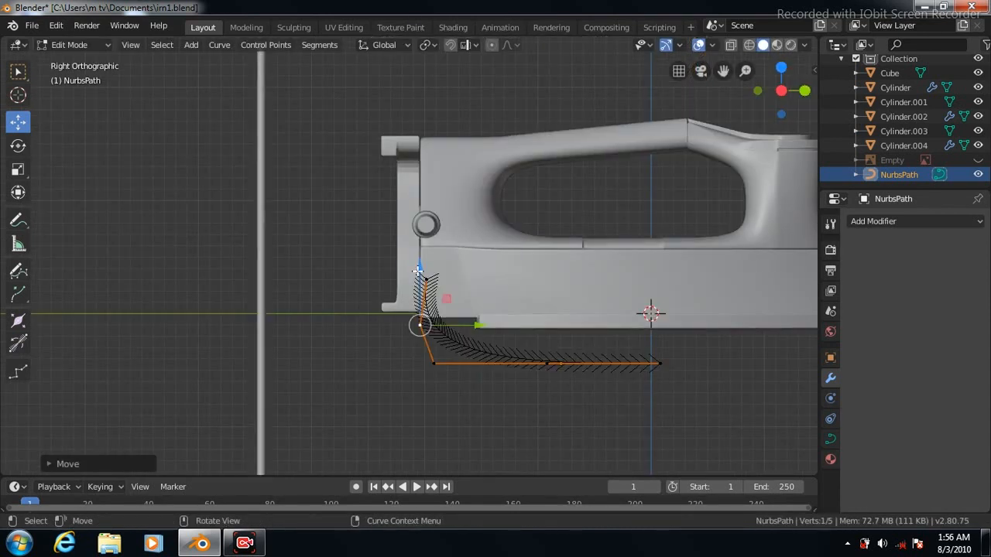
{"action": "left_click_drag", "start_coordinate": [417, 244], "coordinate": [424, 169]}
{"action": "left_click", "coordinate": [433, 363]}
{"action": "left_click", "coordinate": [425, 277]}
{"action": "left_click", "coordinate": [434, 362]}
{"action": "left_click_drag", "start_coordinate": [480, 362], "coordinate": [508, 358]}
{"action": "mouse_move", "coordinate": [461, 305]}
{"action": "left_mouse_down"}
{"action": "mouse_move", "coordinate": [464, 280]}
{"action": "mouse_move", "coordinate": [460, 310]}
{"action": "left_mouse_up"}
{"action": "left_click", "coordinate": [420, 310]}
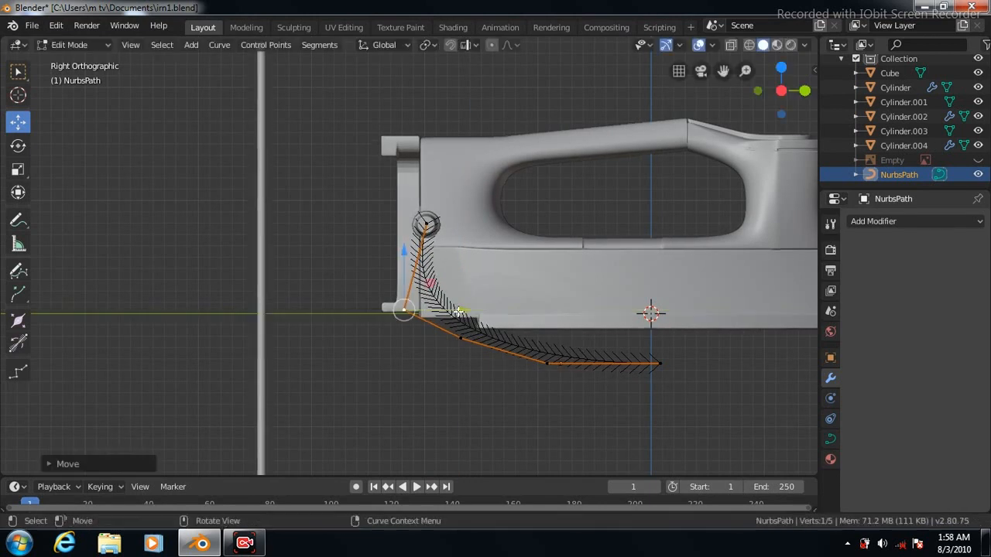
Extrude two more points from the path's front end, running forward beneath the iron
{"action": "left_click", "coordinate": [661, 363]}
{"action": "scroll", "coordinate": [679, 426], "scroll_direction": "down", "scroll_amount": 3}
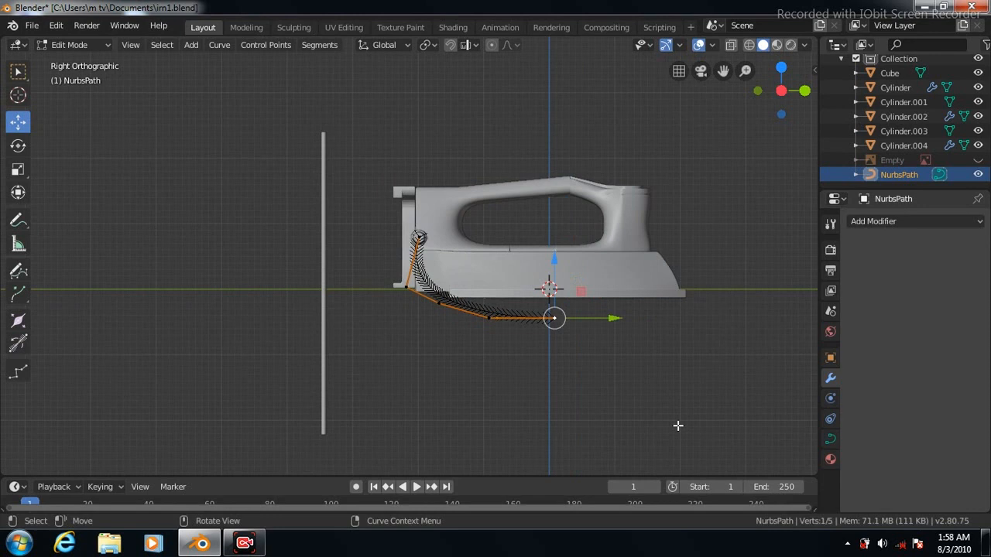
{"action": "left_click", "coordinate": [18, 294]}
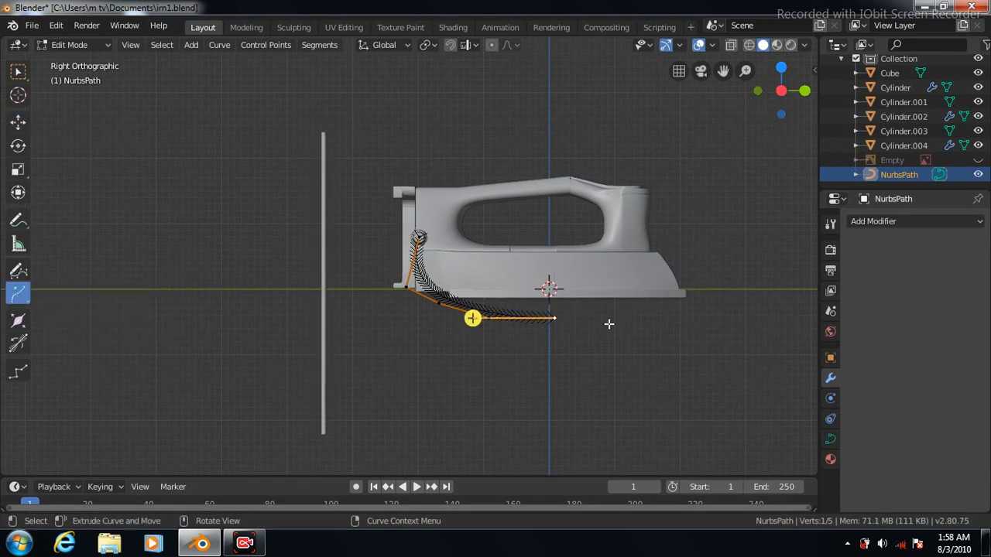
{"action": "left_click_drag", "start_coordinate": [600, 319], "coordinate": [700, 327]}
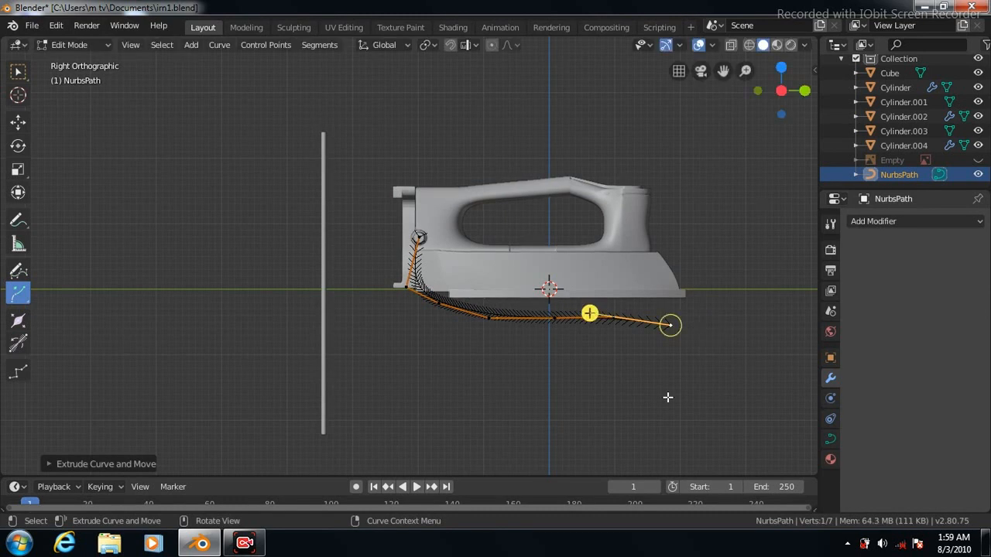
In top view, extrude the path's end into a long loop that turns back beside the iron
{"action": "key", "text": "KP_7"}
{"action": "left_click_drag", "start_coordinate": [722, 70], "coordinate": [718, 211]}
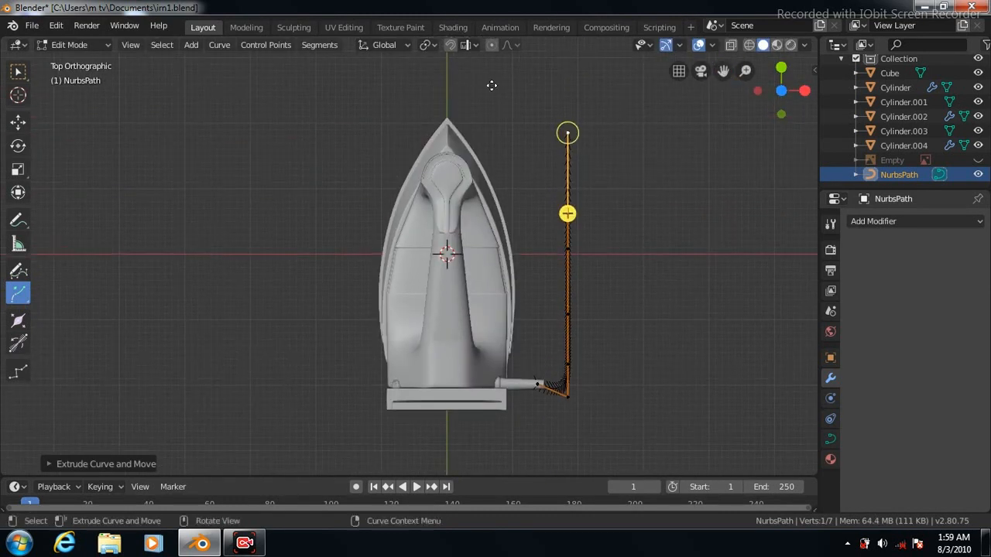
{"action": "left_click", "coordinate": [18, 121]}
{"action": "left_click", "coordinate": [18, 292]}
{"action": "left_click_drag", "start_coordinate": [604, 123], "coordinate": [611, 417]}
{"action": "left_click_drag", "start_coordinate": [611, 371], "coordinate": [605, 329]}
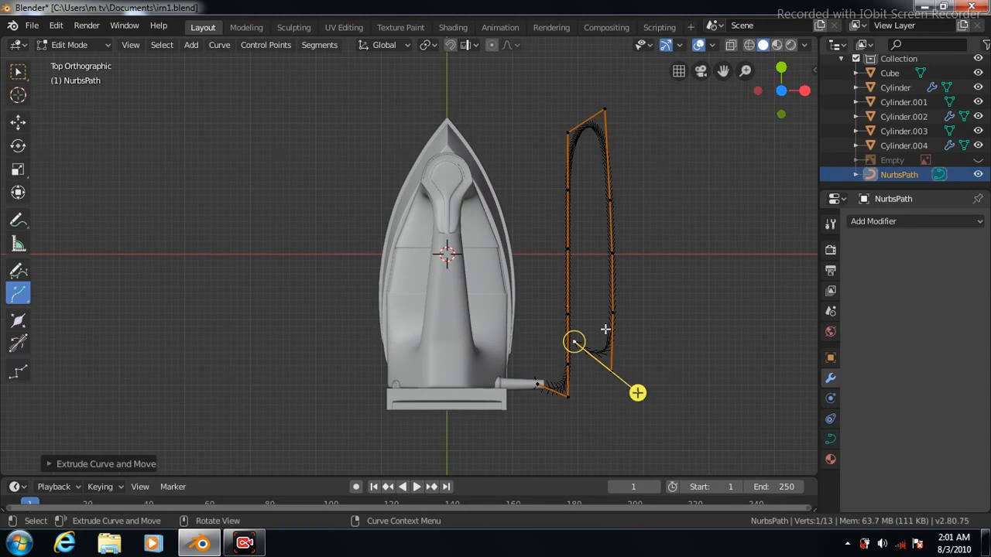
Raise the path's last point in side view, then extrude a second lower loop ending in a short downward segment
{"action": "key", "text": "KP_3"}
{"action": "left_click", "coordinate": [19, 123]}
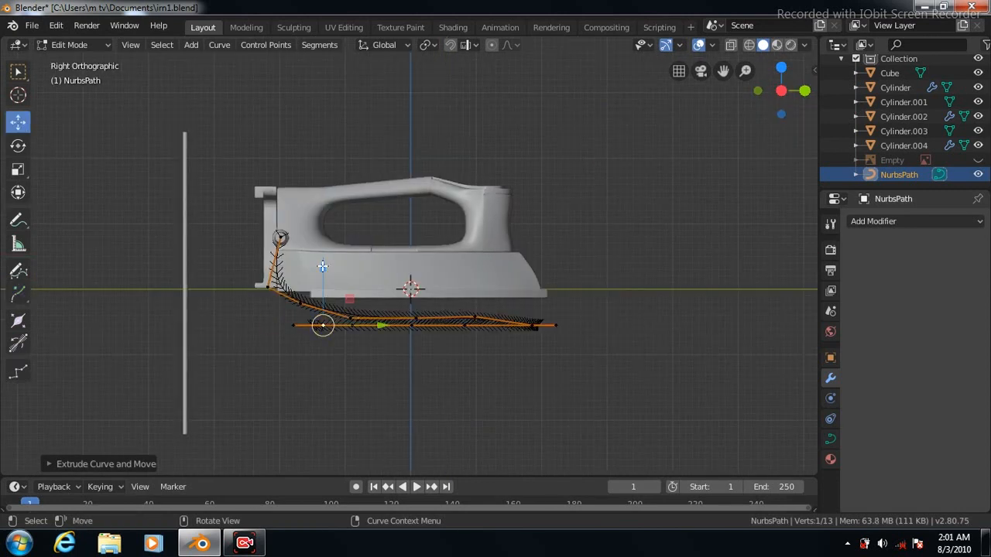
{"action": "mouse_move", "coordinate": [323, 264]}
{"action": "left_mouse_down"}
{"action": "mouse_move", "coordinate": [322, 230]}
{"action": "mouse_move", "coordinate": [330, 252]}
{"action": "left_mouse_up"}
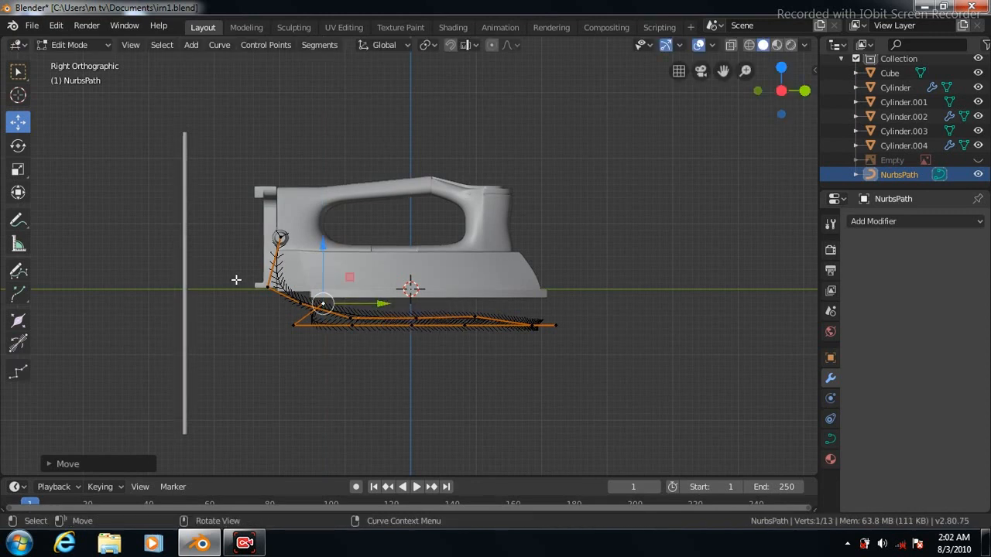
{"action": "left_click", "coordinate": [19, 294]}
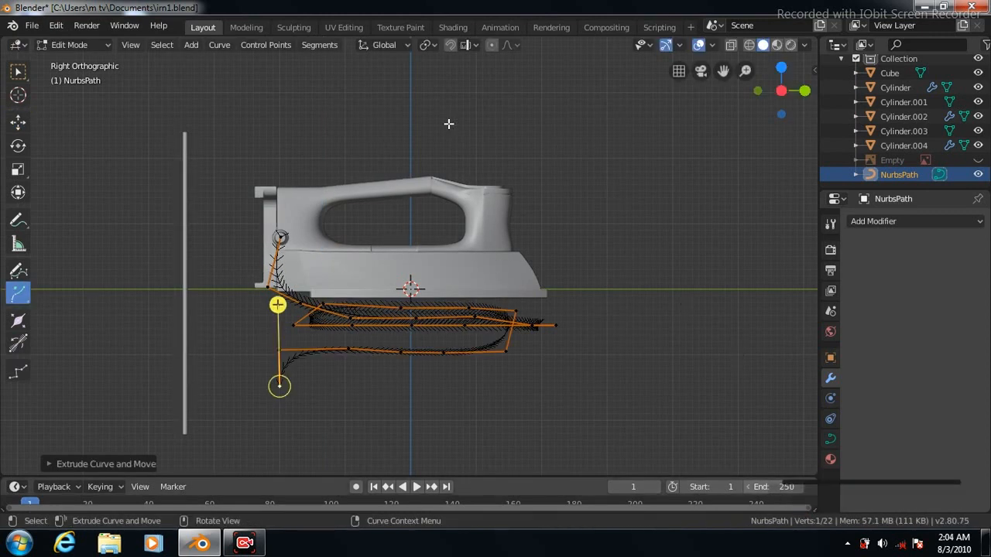
Leave Edit Mode, select the long rod and add a Curve modifier that uses the NURBS path as its object
{"action": "left_click", "coordinate": [19, 72]}
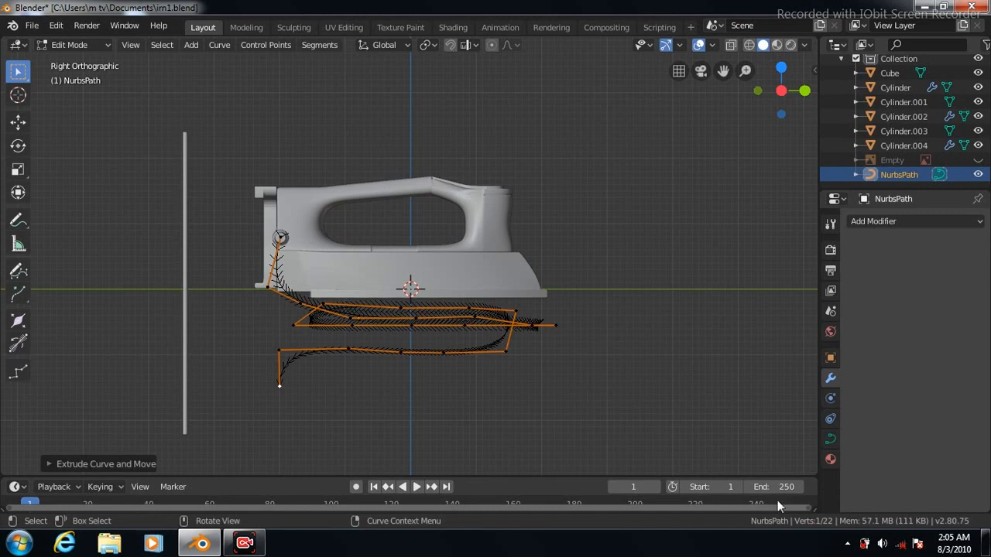
{"action": "left_click", "coordinate": [183, 247]}
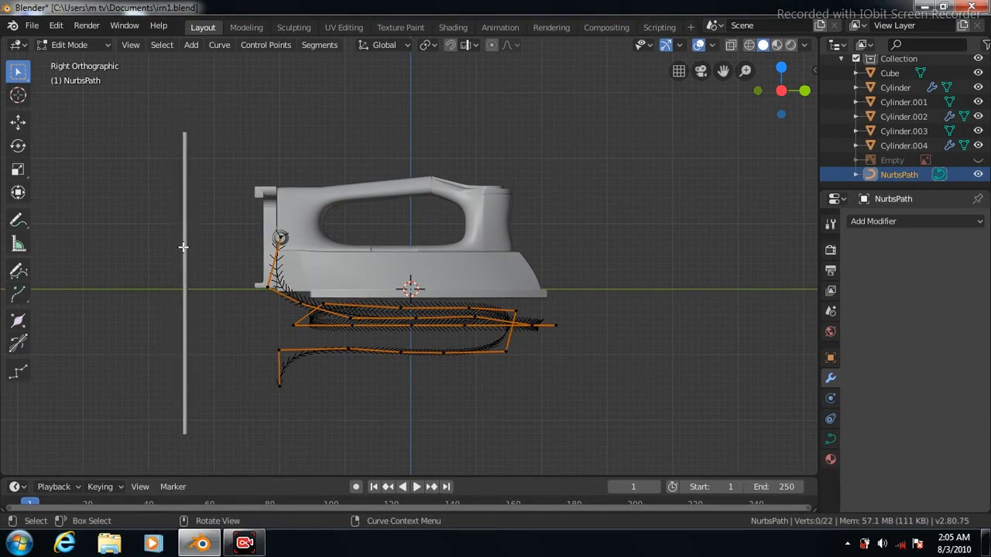
{"action": "key", "text": "Tab"}
{"action": "left_click", "coordinate": [184, 237]}
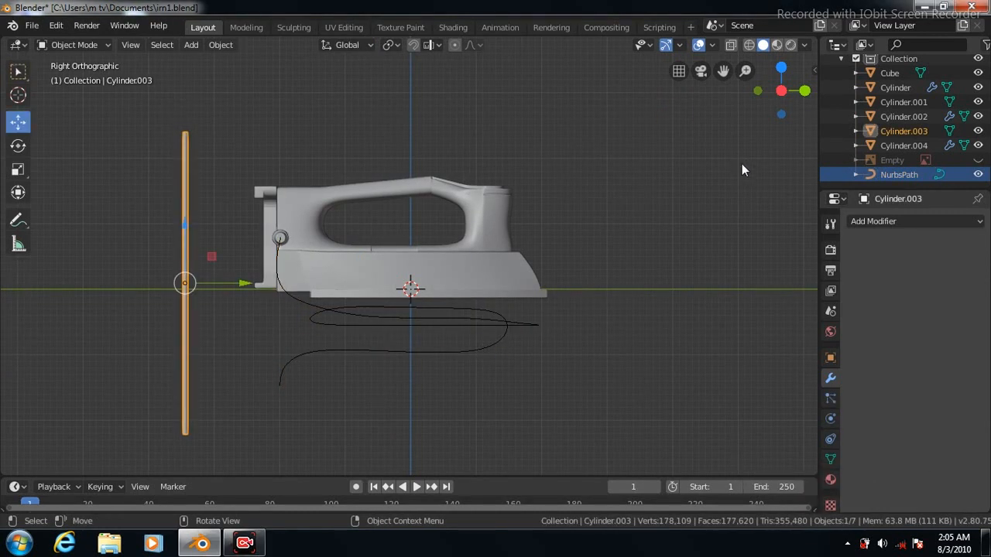
{"action": "left_click", "coordinate": [947, 223]}
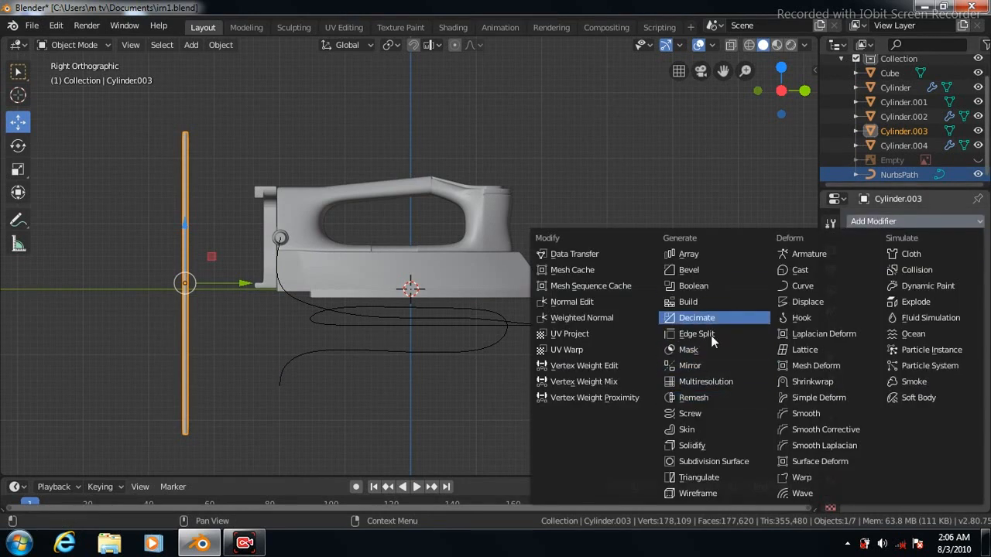
{"action": "left_click", "coordinate": [784, 286]}
{"action": "left_click", "coordinate": [906, 301]}
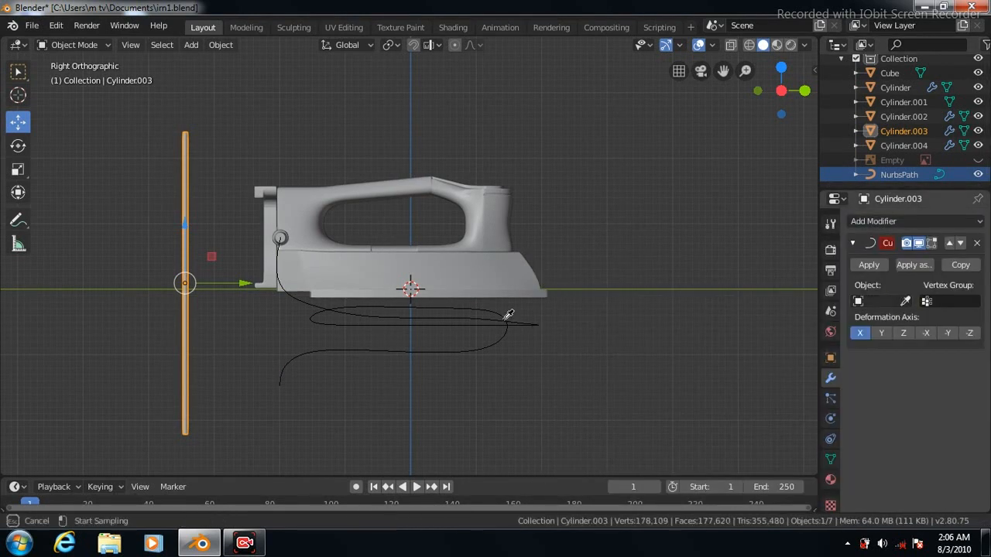
{"action": "left_click", "coordinate": [504, 326]}
Try the Y and Z deformation axes of the Curve modifier, then set it back to X
{"action": "left_click", "coordinate": [881, 333]}
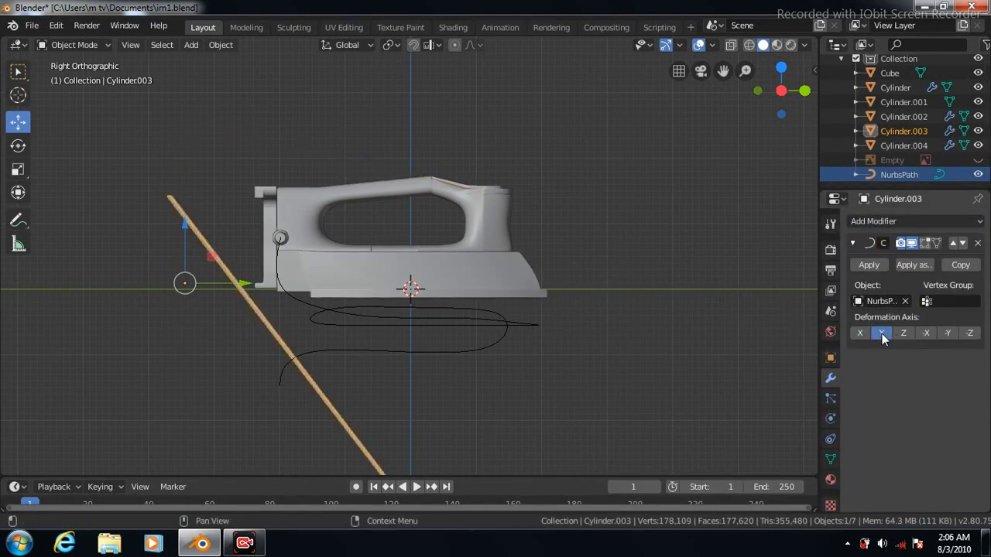
{"action": "left_click", "coordinate": [903, 333]}
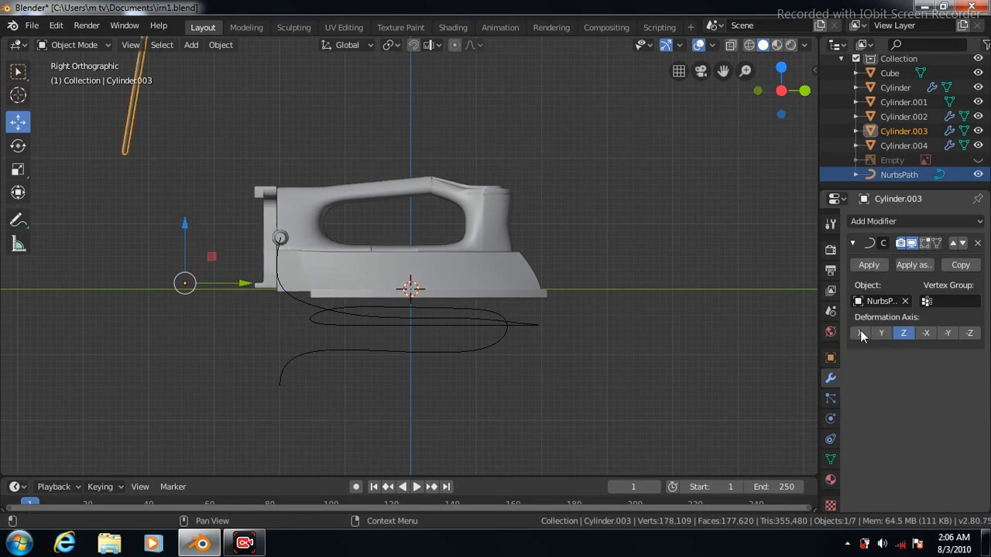
{"action": "left_click", "coordinate": [860, 331]}
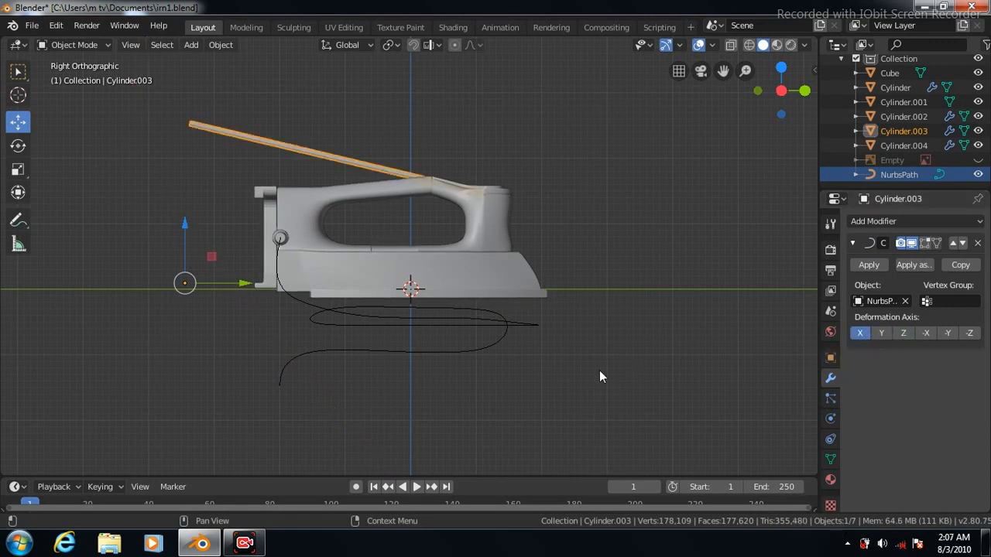
Add 100 loop cuts along the rod's length in Edit Mode and return to Object Mode
{"action": "key", "text": "Tab"}
{"action": "left_click", "coordinate": [19, 343]}
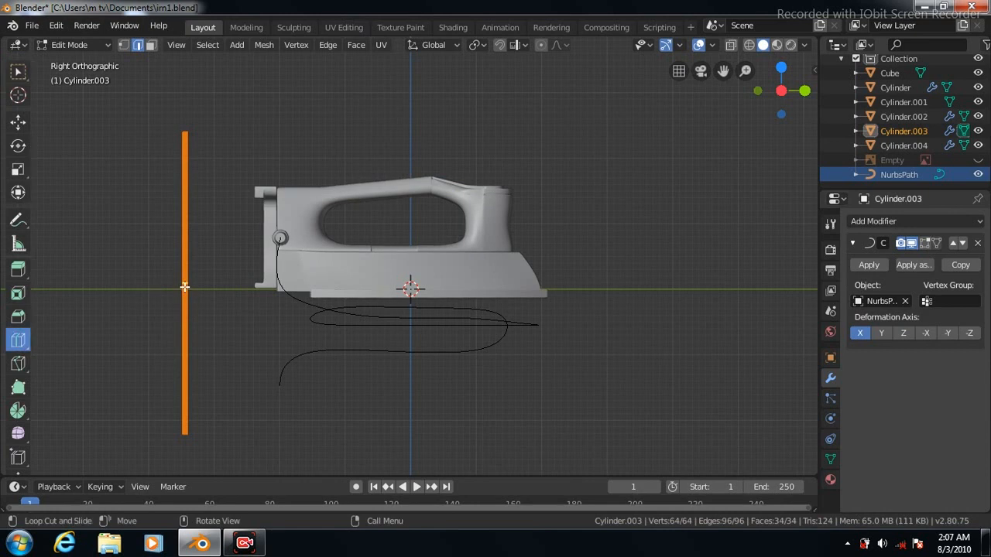
{"action": "left_click", "coordinate": [184, 285]}
{"action": "key", "text": "KP_1"}
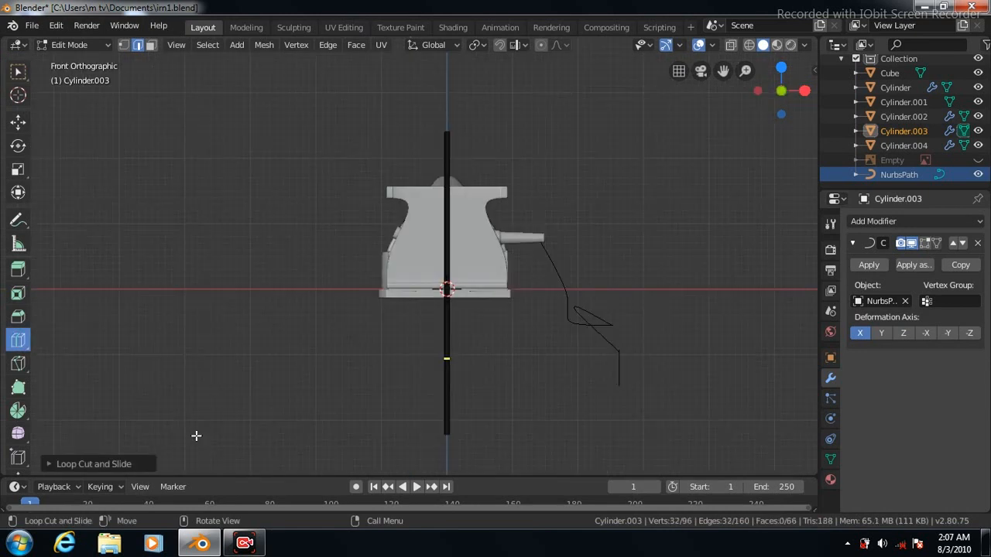
{"action": "key", "text": "ctrl+z"}
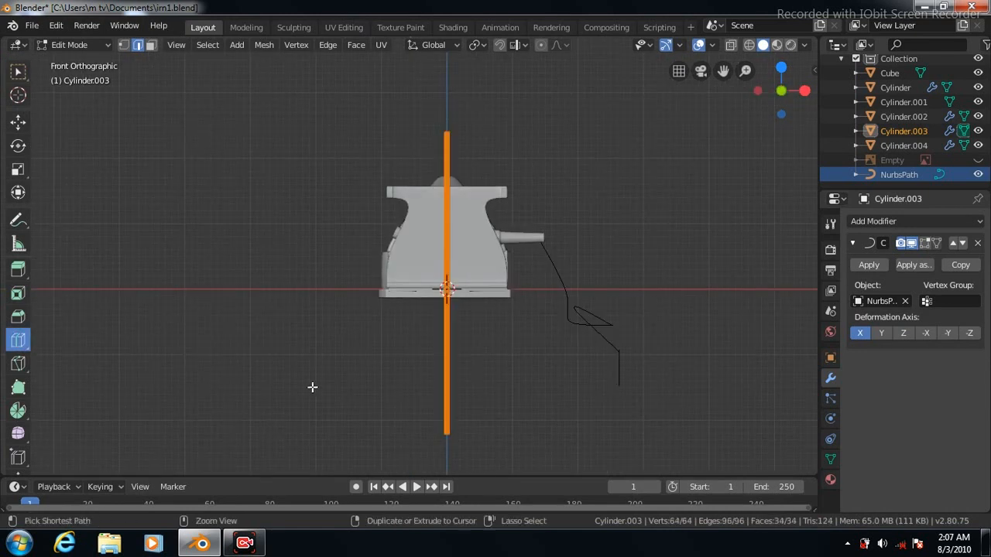
{"action": "left_click", "coordinate": [446, 307]}
{"action": "left_click", "coordinate": [48, 465]}
{"action": "left_click", "coordinate": [188, 348]}
{"action": "key", "text": "Return"}
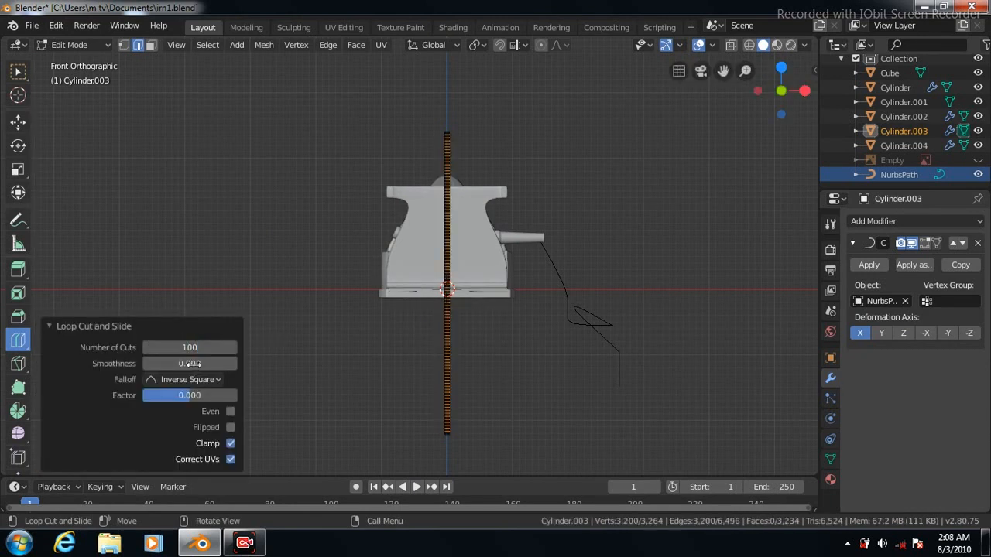
{"action": "key", "text": "KP_3"}
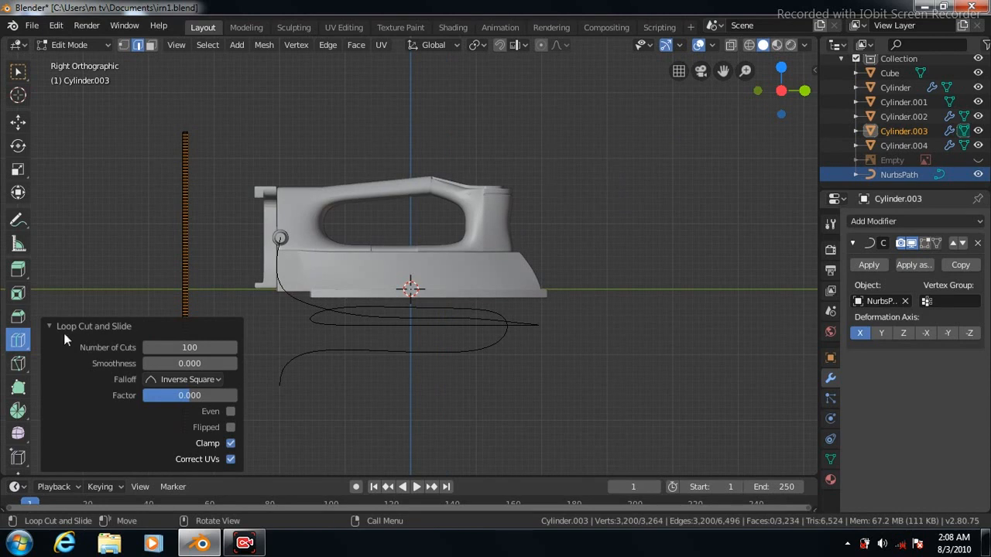
{"action": "left_click", "coordinate": [49, 327]}
{"action": "key", "text": "Tab"}
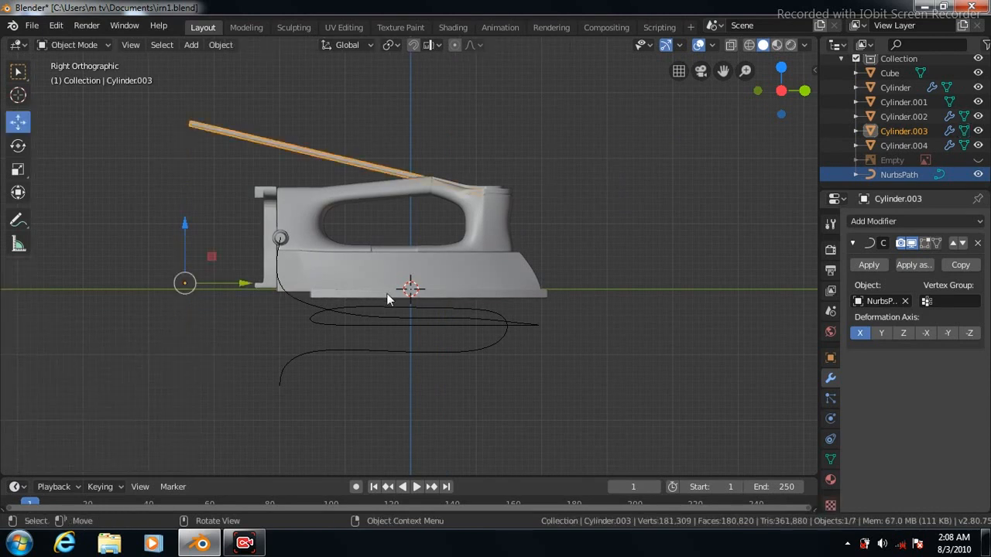
Set the Curve modifier's deformation axis to Y and move the rod along Y to slide the cable along the path
{"action": "left_click", "coordinate": [880, 332]}
{"action": "left_click_drag", "start_coordinate": [242, 286], "coordinate": [276, 284]}
{"action": "left_click", "coordinate": [270, 283]}
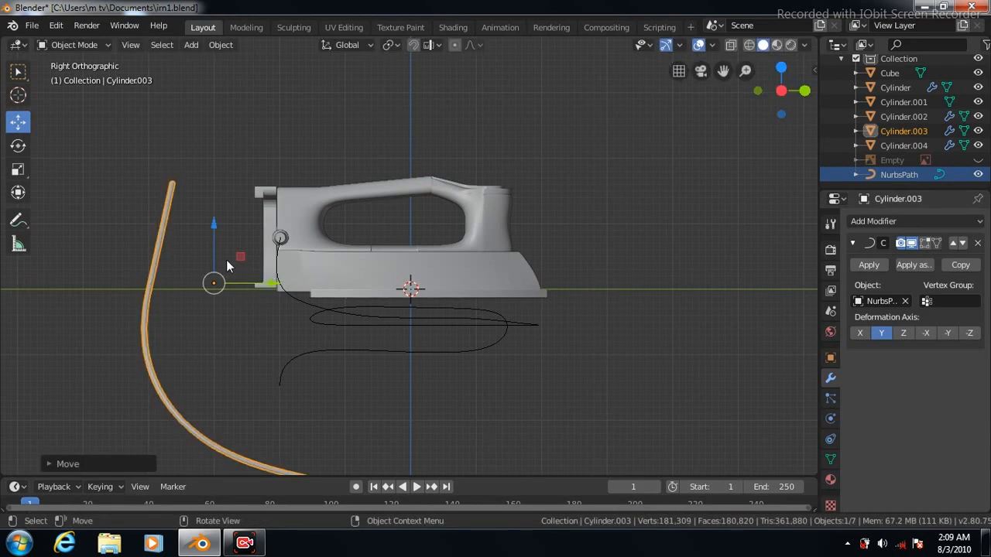
{"action": "left_click_drag", "start_coordinate": [270, 284], "coordinate": [671, 247]}
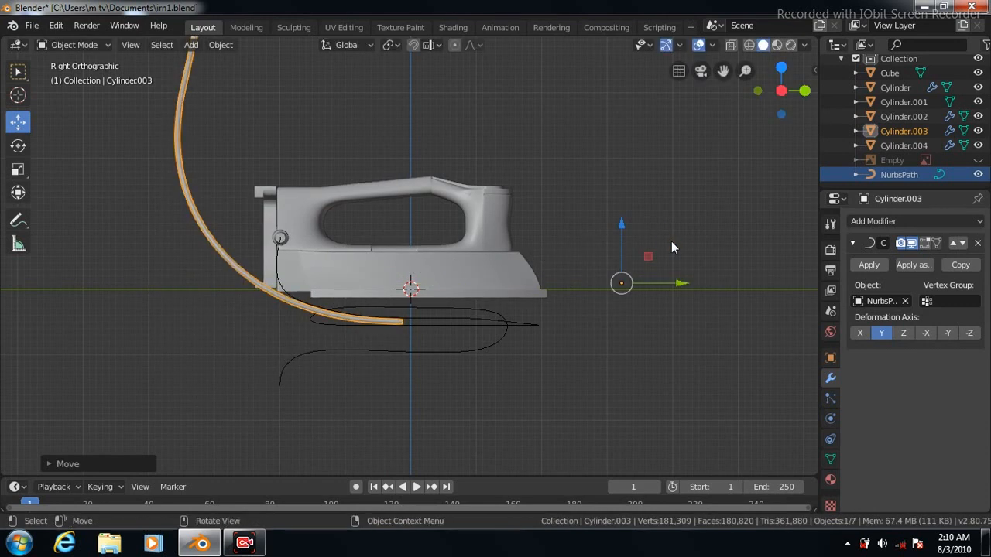
In top view, shift the rod along X and Y to bring the bent cable toward the path beside the iron
{"action": "key", "text": "KP_7"}
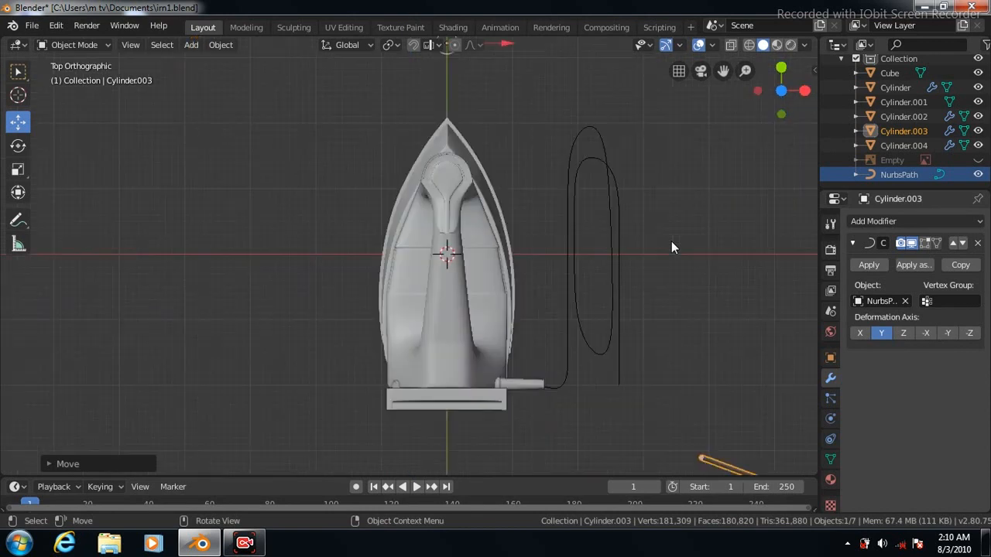
{"action": "left_click_drag", "start_coordinate": [505, 44], "coordinate": [582, 67]}
{"action": "left_click_drag", "start_coordinate": [722, 70], "coordinate": [723, 136]}
{"action": "left_click_drag", "start_coordinate": [522, 50], "coordinate": [563, 243]}
{"action": "left_click_drag", "start_coordinate": [581, 296], "coordinate": [669, 288]}
{"action": "left_click_drag", "start_coordinate": [612, 236], "coordinate": [630, 286]}
{"action": "left_click_drag", "start_coordinate": [639, 352], "coordinate": [681, 358]}
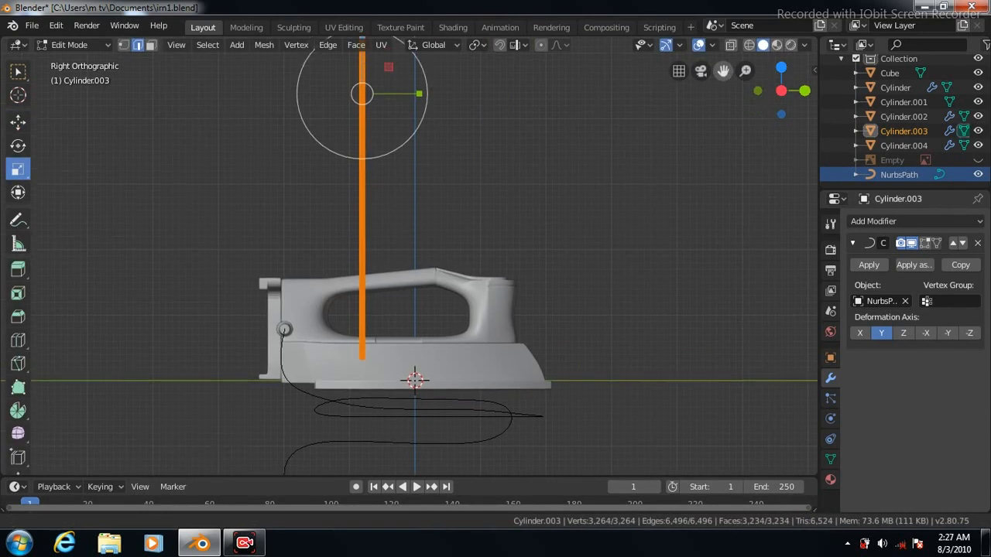
Scale the rod along Z in Edit Mode, then move it along Z in Object Mode until the cable starts at the iron's cord connector
{"action": "left_click_drag", "start_coordinate": [723, 70], "coordinate": [725, 134]}
{"action": "left_click_drag", "start_coordinate": [364, 94], "coordinate": [363, 75]}
{"action": "key", "text": "Tab"}
{"action": "left_click_drag", "start_coordinate": [723, 70], "coordinate": [726, 99]}
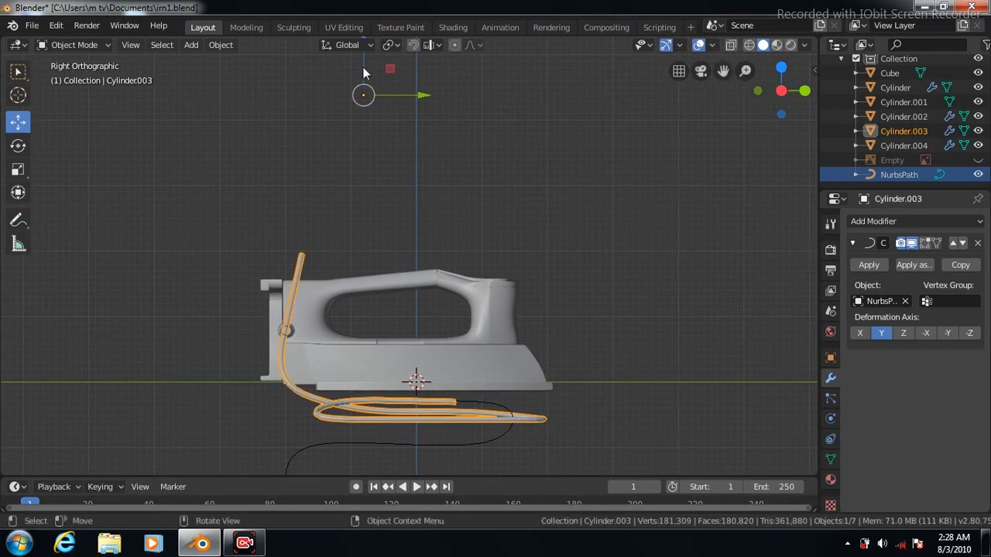
{"action": "left_click_drag", "start_coordinate": [363, 73], "coordinate": [357, 410]}
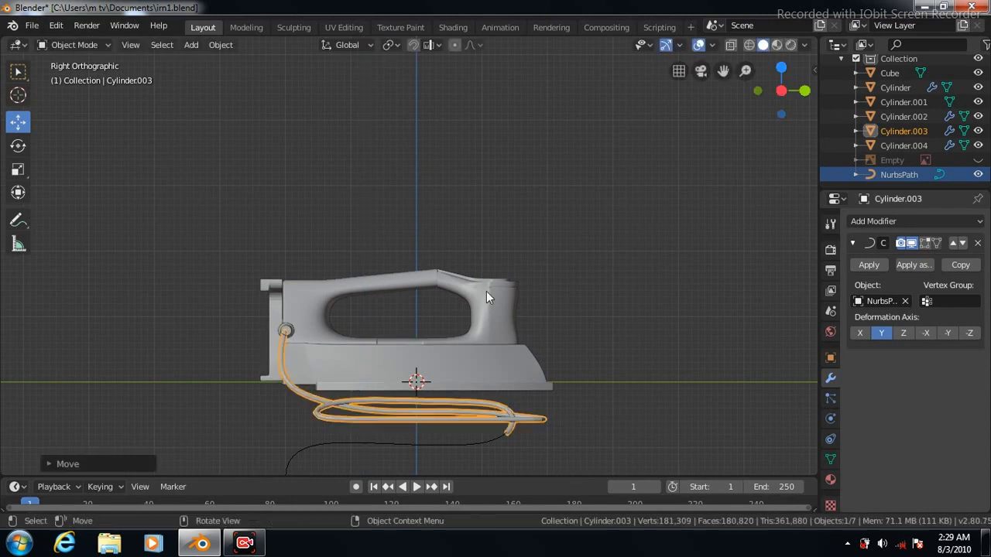
Lengthen the rod further along Z in Edit Mode and slide it along Z in Object Mode to cover more of the path
{"action": "key", "text": "Tab"}
{"action": "left_click_drag", "start_coordinate": [722, 70], "coordinate": [715, 306]}
{"action": "left_click_drag", "start_coordinate": [356, 174], "coordinate": [354, 155]}
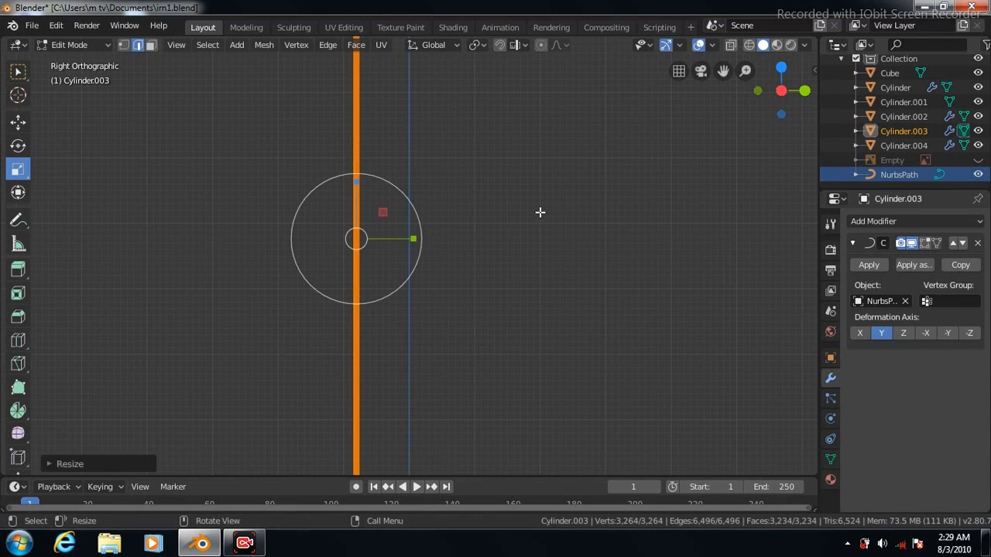
{"action": "key", "text": "Tab"}
{"action": "left_click_drag", "start_coordinate": [723, 71], "coordinate": [721, 17]}
{"action": "scroll", "coordinate": [583, 216], "scroll_direction": "down", "scroll_amount": 1}
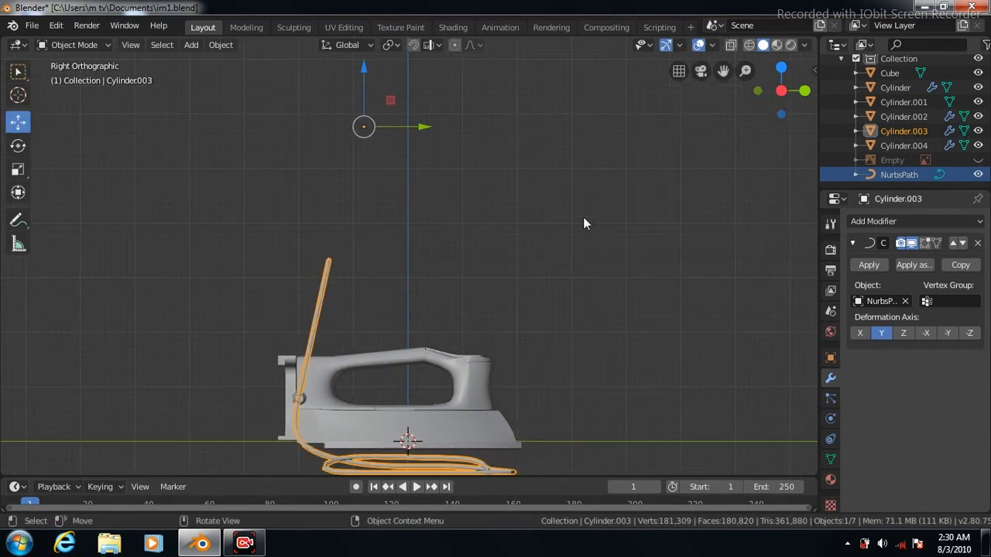
{"action": "scroll", "coordinate": [602, 190], "scroll_direction": "down", "scroll_amount": 1}
{"action": "left_click_drag", "start_coordinate": [370, 90], "coordinate": [370, 81]}
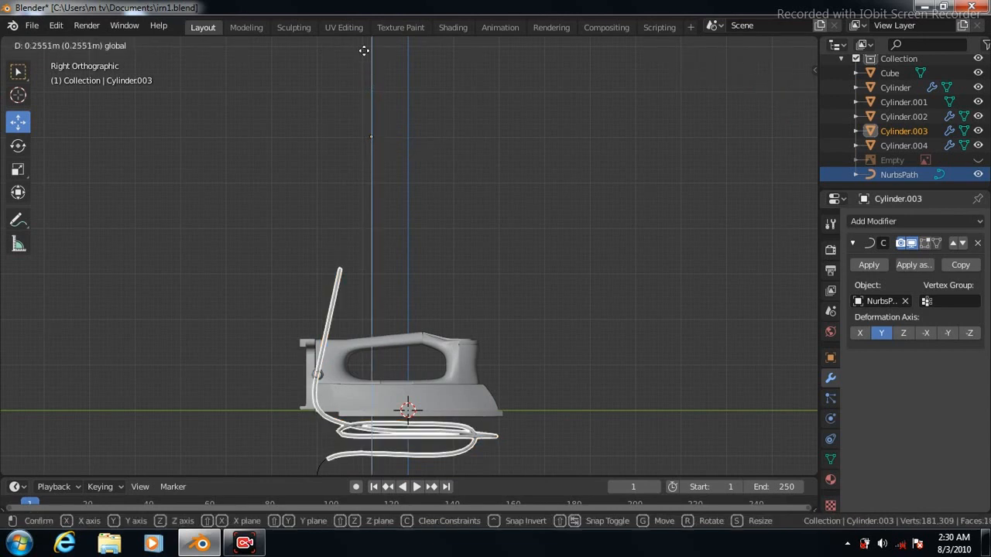
{"action": "left_click_drag", "start_coordinate": [363, 45], "coordinate": [377, 73]}
Move the rod up along Z by about 0.7 m so the cable reaches the lower end of the path
{"action": "scroll", "coordinate": [546, 243], "scroll_direction": "down", "scroll_amount": 1}
{"action": "key", "text": "Tab"}
{"action": "key", "text": "Tab"}
{"action": "key", "text": "Tab"}
{"action": "key", "text": "Tab"}
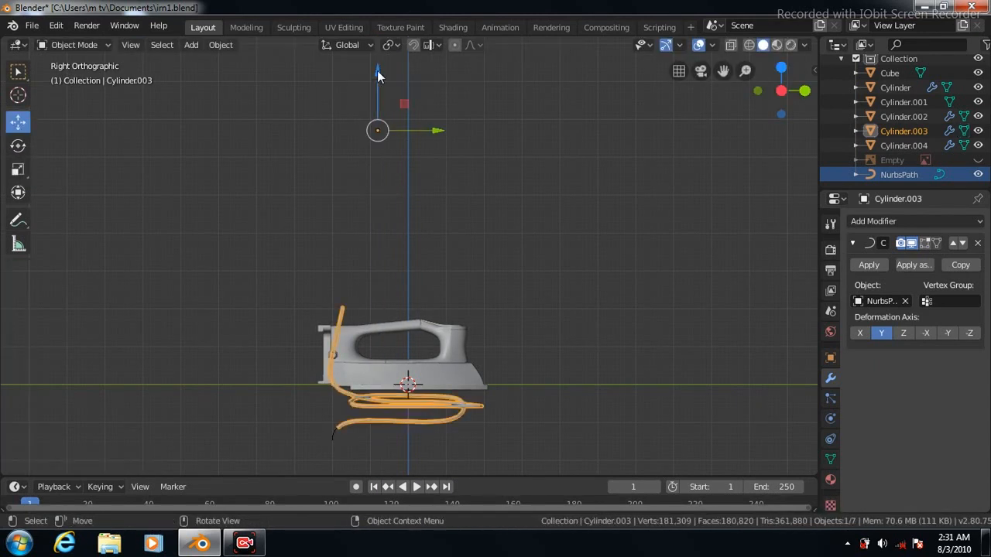
{"action": "key", "text": "g"}
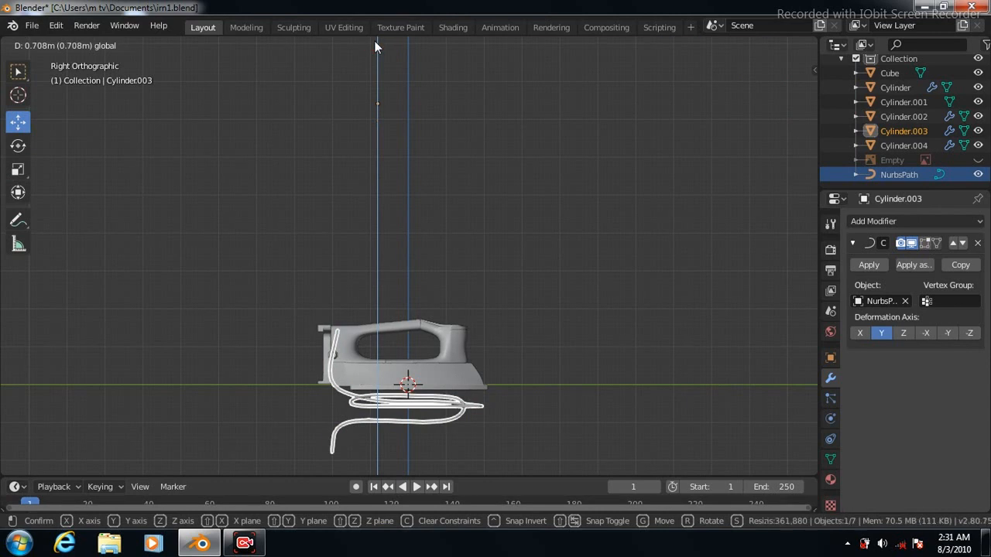
{"action": "left_click", "coordinate": [375, 41]}
Fine-tune the rod's length along Z in Edit Mode, then slide it along Z to bring the cable's upper end to the connector
{"action": "key", "text": "Tab"}
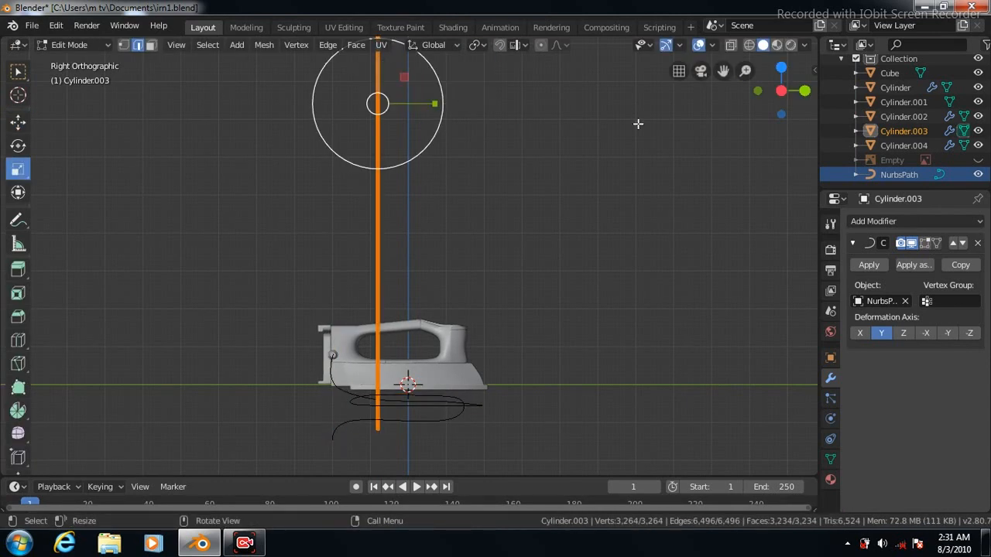
{"action": "left_click_drag", "start_coordinate": [723, 71], "coordinate": [721, 90]}
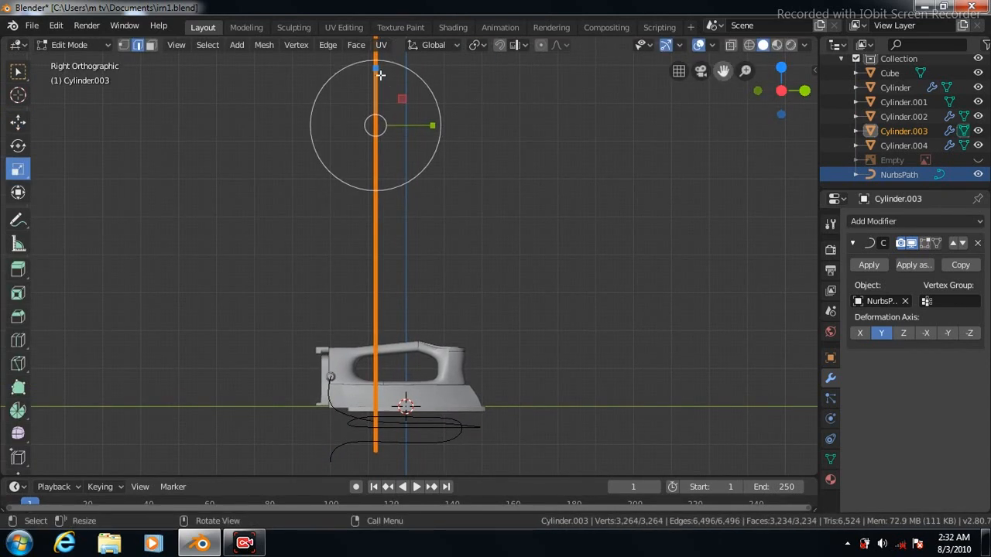
{"action": "left_click_drag", "start_coordinate": [376, 68], "coordinate": [590, 150]}
{"action": "key", "text": "Tab"}
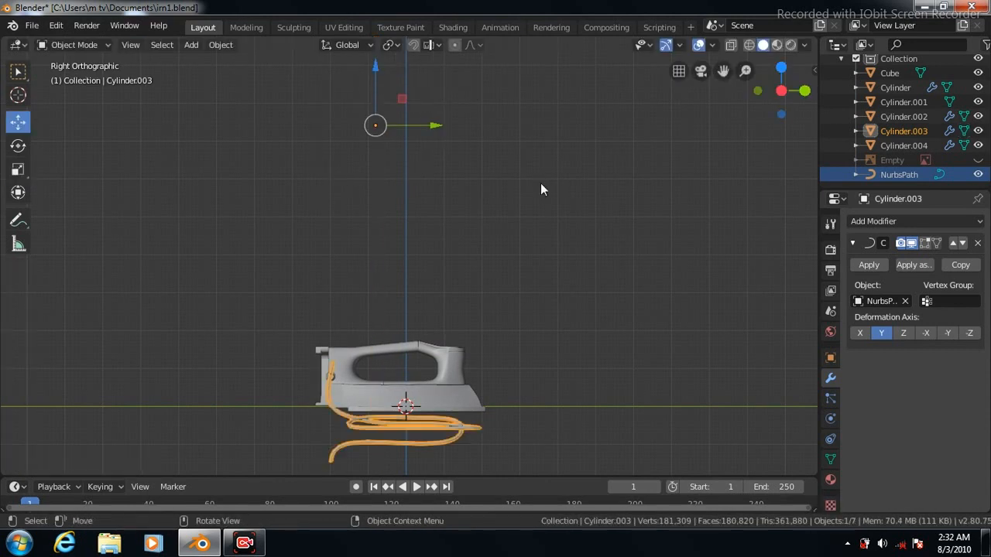
{"action": "mouse_move", "coordinate": [375, 65]}
{"action": "left_mouse_down"}
{"action": "mouse_move", "coordinate": [372, 52]}
{"action": "mouse_move", "coordinate": [375, 68]}
{"action": "left_mouse_up"}
{"action": "key", "text": "Tab"}
{"action": "key", "text": "Tab"}
In front view, nudge the rod about 0.15 m along Z to seat the cable against the cord connector
{"action": "key", "text": "KP_1"}
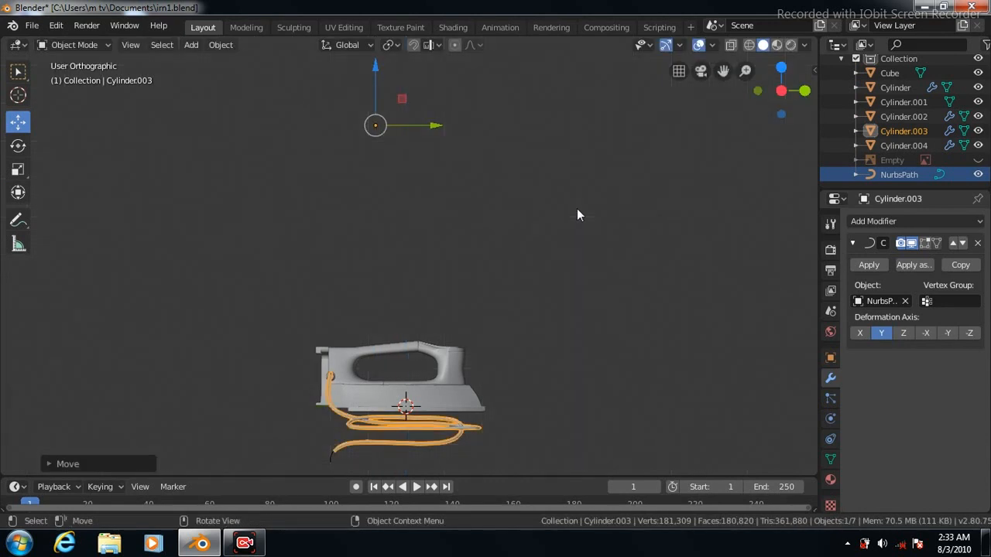
{"action": "left_click_drag", "start_coordinate": [487, 64], "coordinate": [486, 56]}
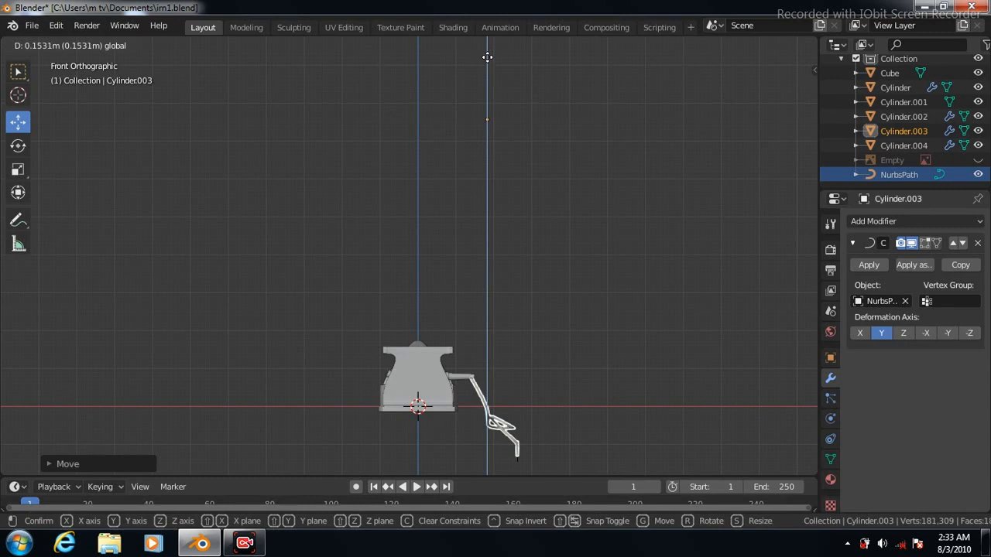
{"action": "left_click_drag", "start_coordinate": [671, 247], "coordinate": [673, 246]}
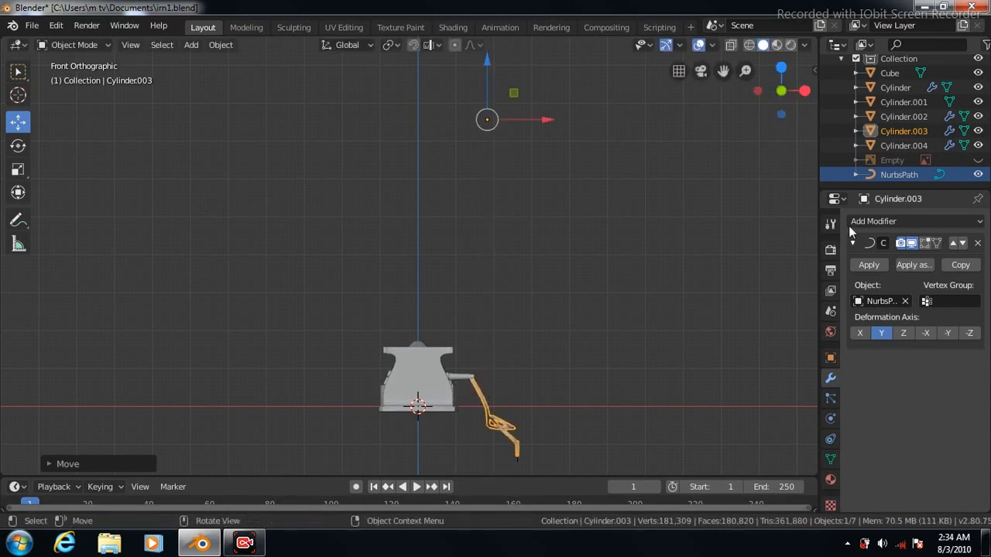
Apply the cable's Curve modifier and set its origin to Center of Mass (Surface)
{"action": "left_click", "coordinate": [868, 264]}
{"action": "left_click", "coordinate": [221, 44]}
{"action": "mouse_move", "coordinate": [246, 76]}
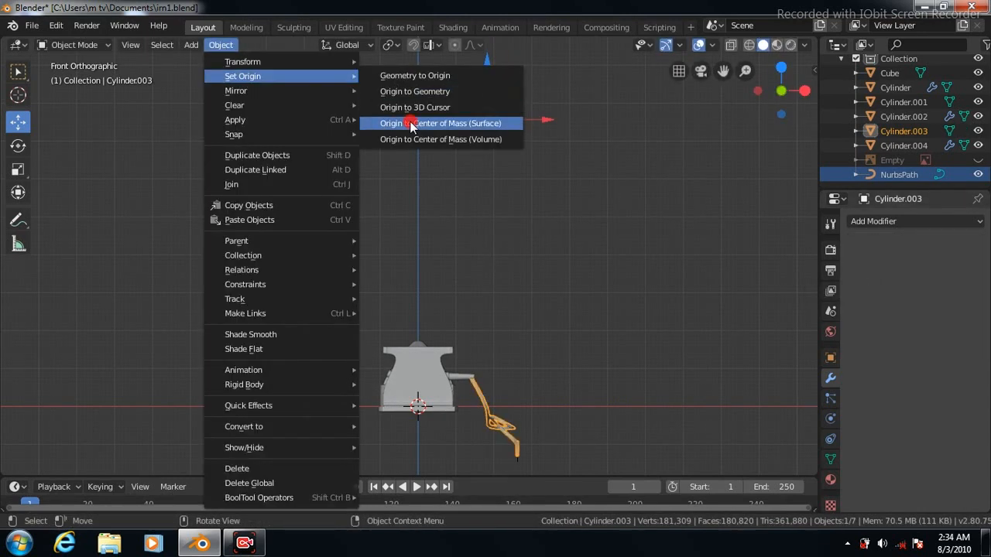
{"action": "left_click", "coordinate": [409, 122]}
Try to rotate the bent cable about the Y axis in front view and move it along Z
{"action": "left_click_drag", "start_coordinate": [723, 70], "coordinate": [690, 1]}
{"action": "scroll", "coordinate": [671, 224], "scroll_direction": "up", "scroll_amount": 1}
{"action": "scroll", "coordinate": [670, 224], "scroll_direction": "up", "scroll_amount": 4}
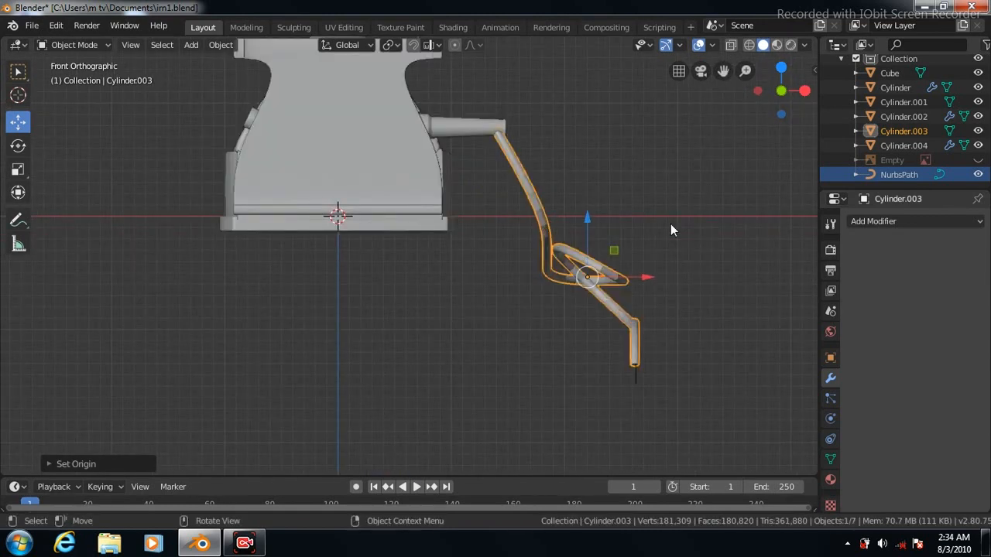
{"action": "left_click", "coordinate": [18, 145]}
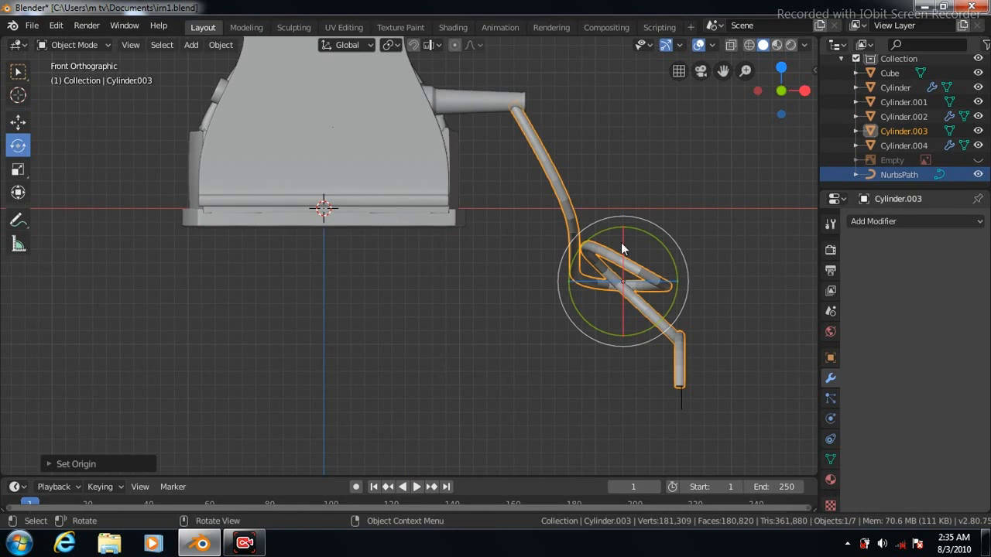
{"action": "left_click_drag", "start_coordinate": [677, 285], "coordinate": [674, 197]}
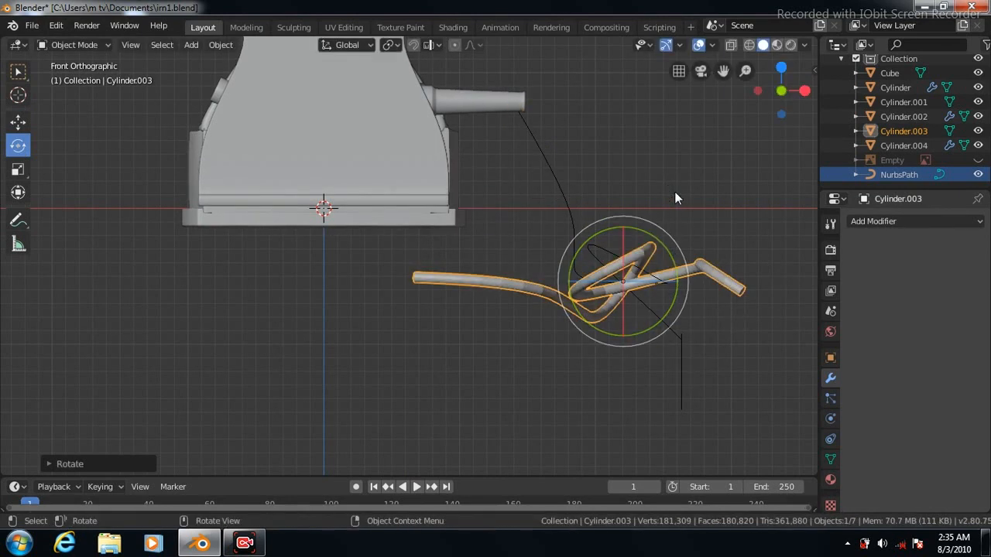
{"action": "left_click", "coordinate": [18, 122]}
{"action": "left_click_drag", "start_coordinate": [622, 223], "coordinate": [639, 461]}
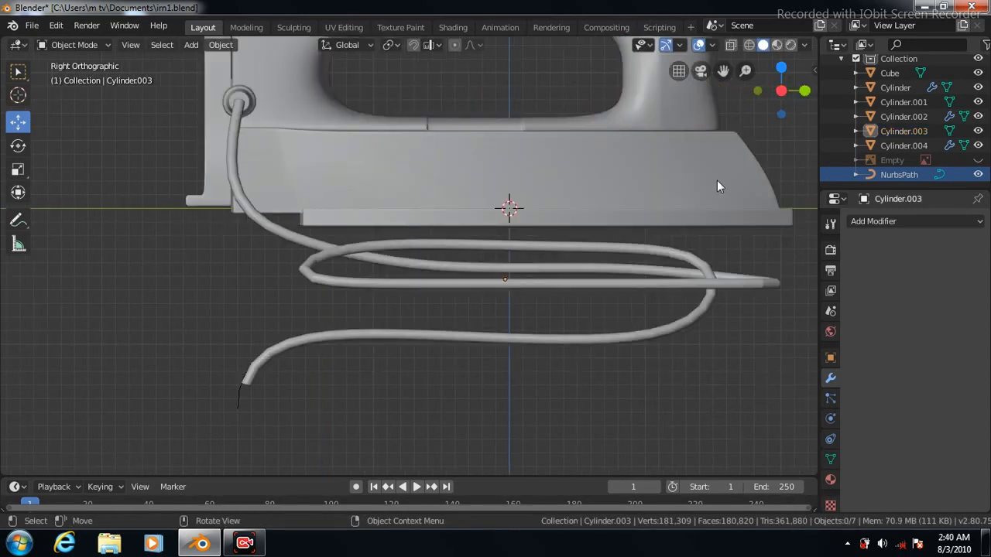
Add a cube mesh and raise it about 1.28 m along Z
{"action": "left_click_drag", "start_coordinate": [722, 70], "coordinate": [794, 510]}
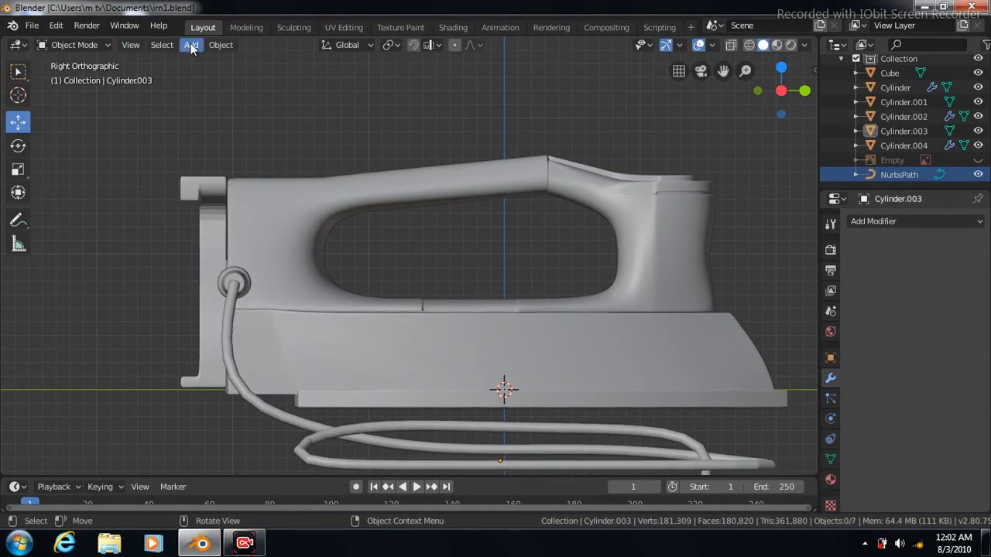
{"action": "left_click", "coordinate": [191, 44]}
{"action": "mouse_move", "coordinate": [247, 61]}
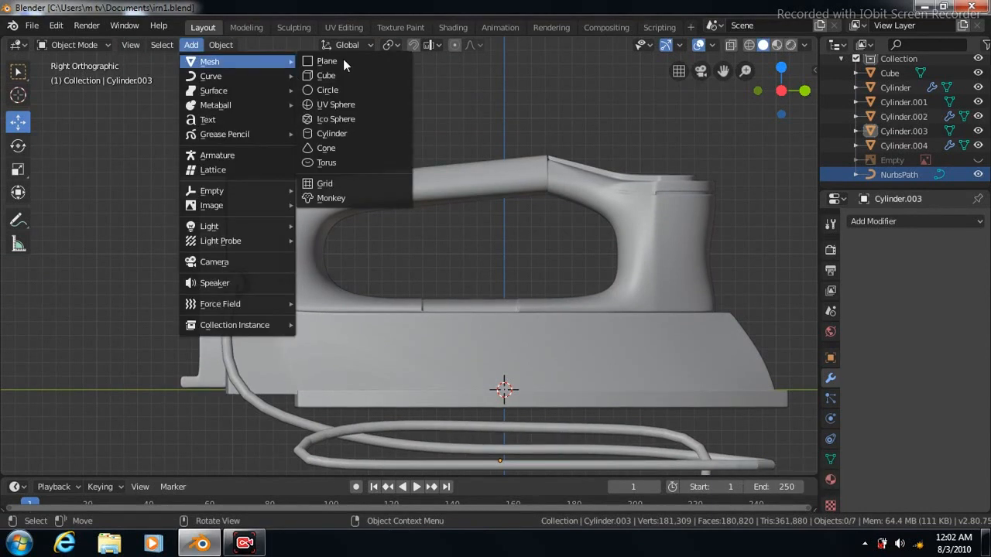
{"action": "left_click", "coordinate": [326, 75]}
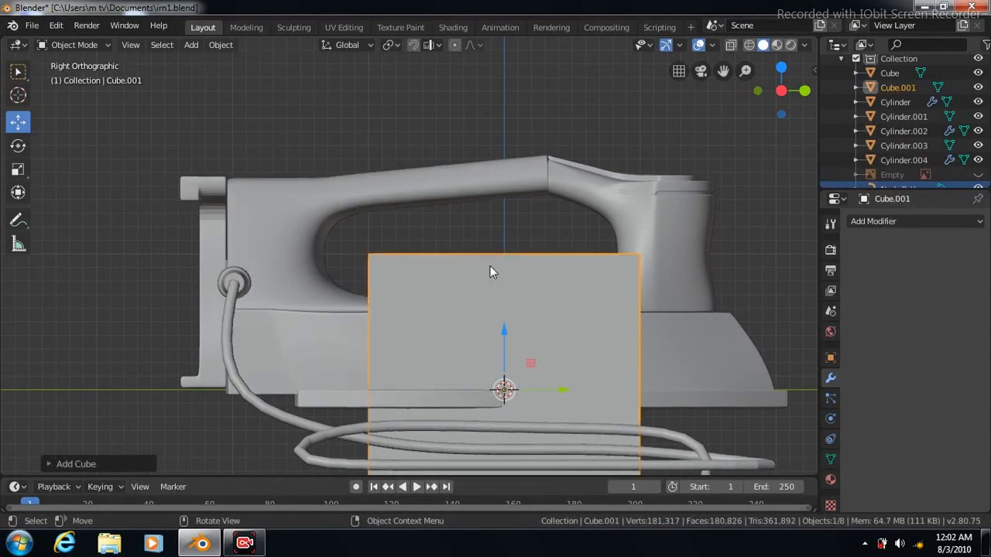
{"action": "key", "text": "g"}
{"action": "key", "text": "z"}
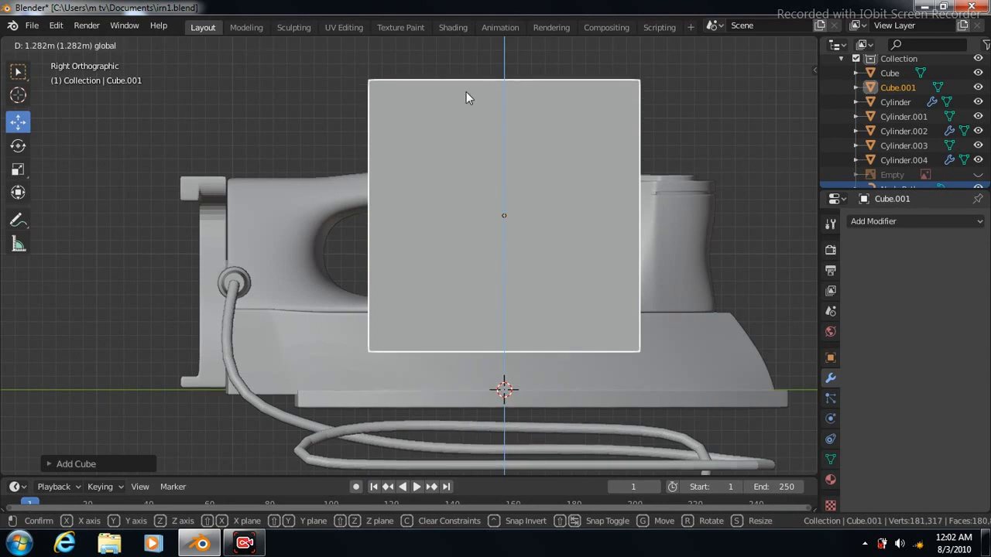
{"action": "left_click", "coordinate": [466, 91]}
Scale the cube uniformly to about a tenth of its size and move it along Z to just below the cable
{"action": "left_click", "coordinate": [17, 171]}
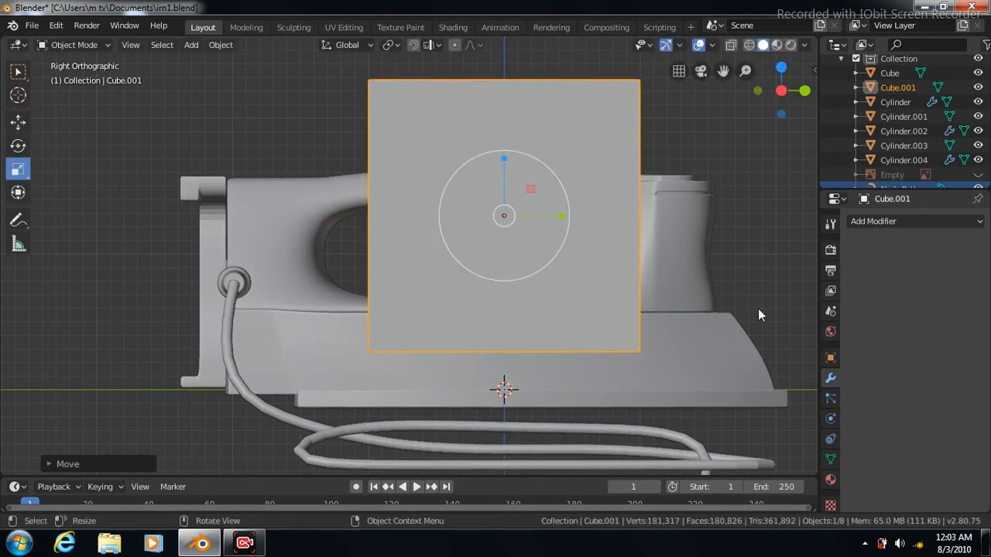
{"action": "key", "text": "s"}
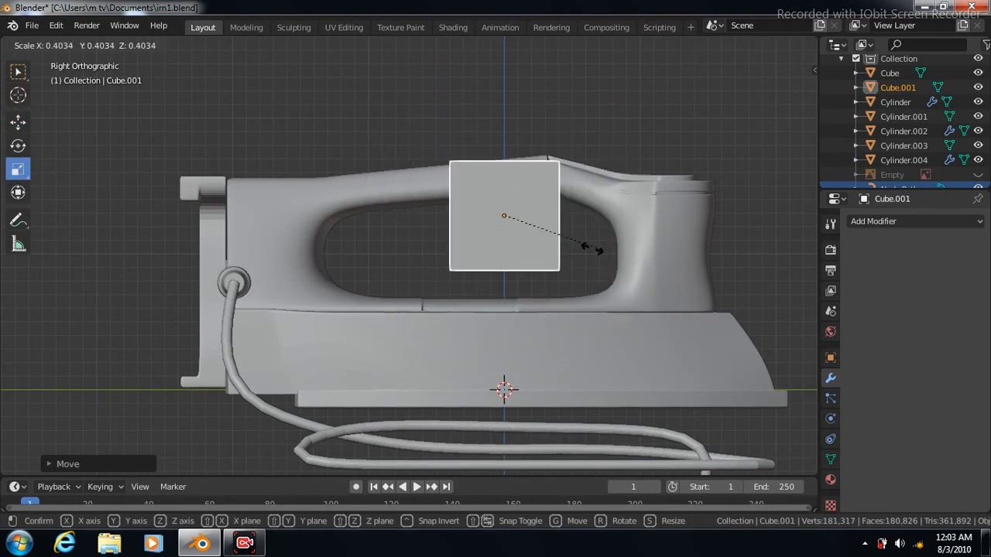
{"action": "left_click", "coordinate": [527, 232]}
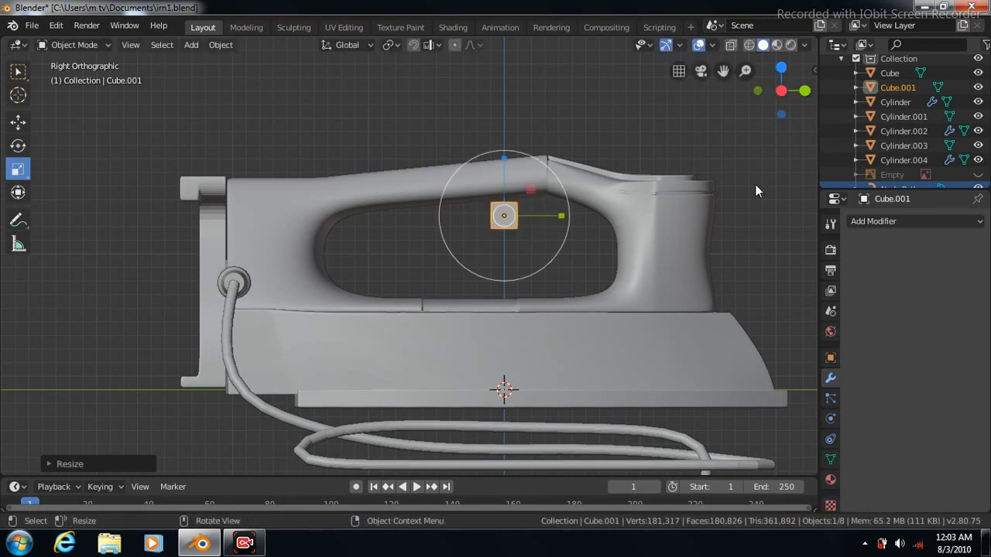
{"action": "left_click", "coordinate": [18, 123]}
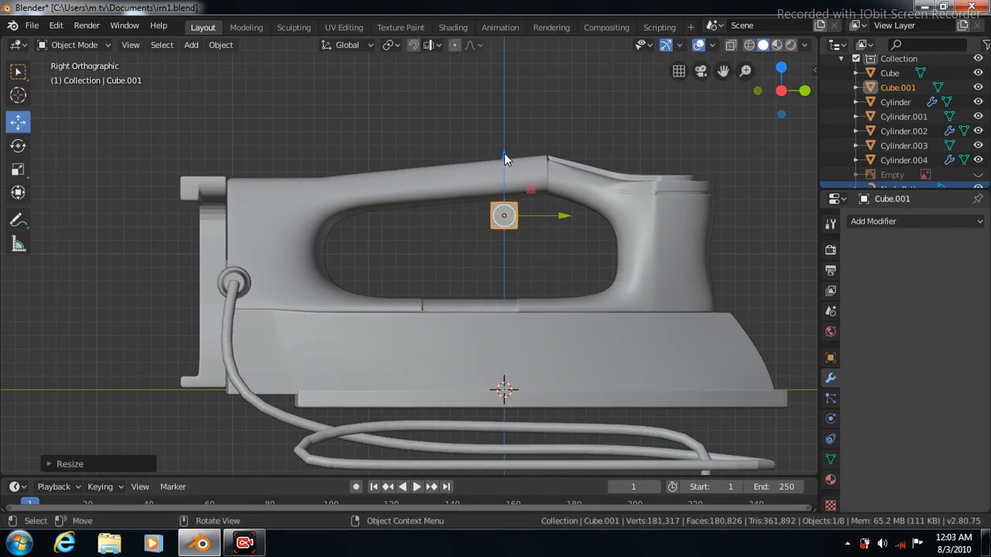
{"action": "left_click_drag", "start_coordinate": [503, 153], "coordinate": [511, 64]}
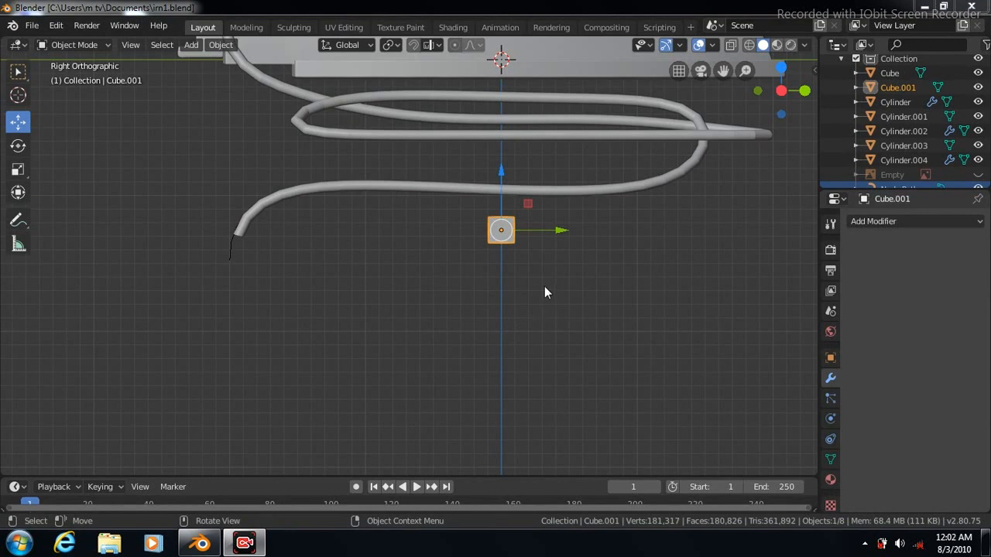
In top view, move the small cube along X to just outside the cable's outermost strand
{"action": "key", "text": "w"}
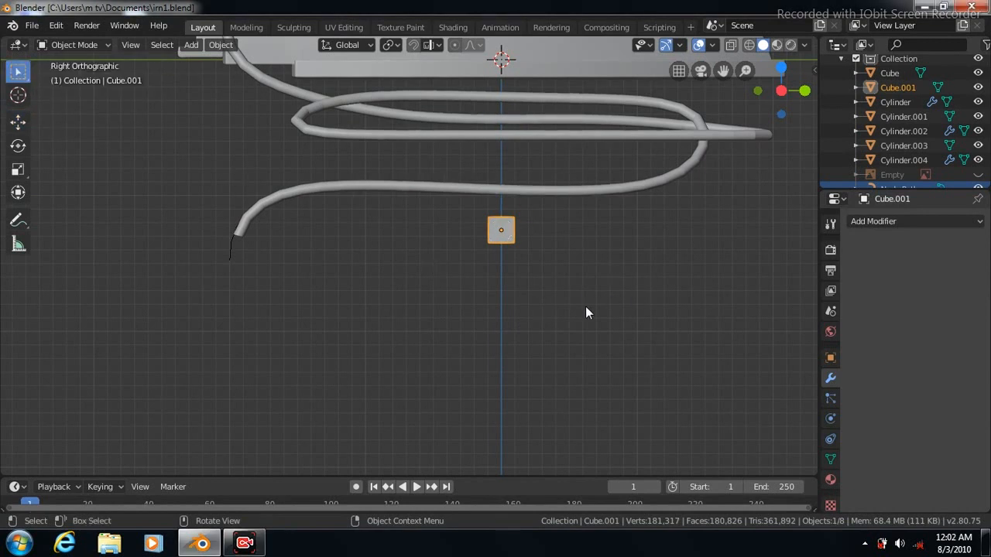
{"action": "key", "text": "KP_7"}
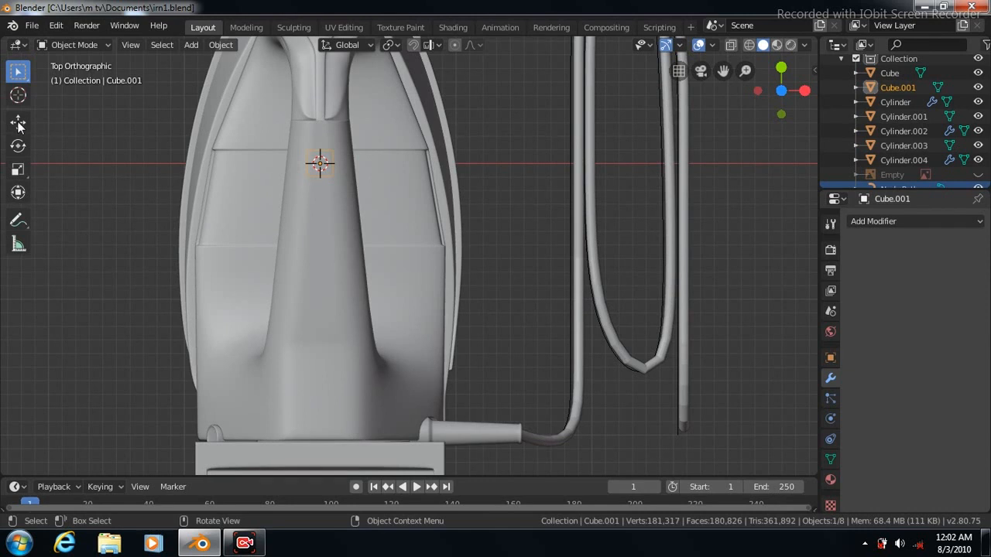
{"action": "left_click", "coordinate": [18, 122]}
{"action": "left_click_drag", "start_coordinate": [380, 162], "coordinate": [769, 230]}
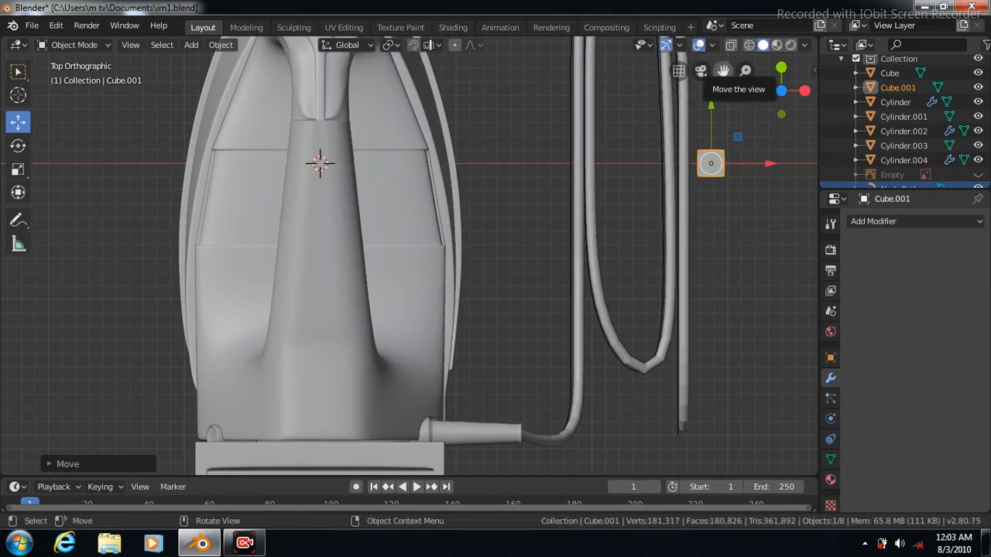
Scale the small cube along X to less than half its width, forming a narrow block beside the cable
{"action": "left_click_drag", "start_coordinate": [722, 70], "coordinate": [438, 194]}
{"action": "scroll", "coordinate": [524, 284], "scroll_direction": "up", "scroll_amount": 8}
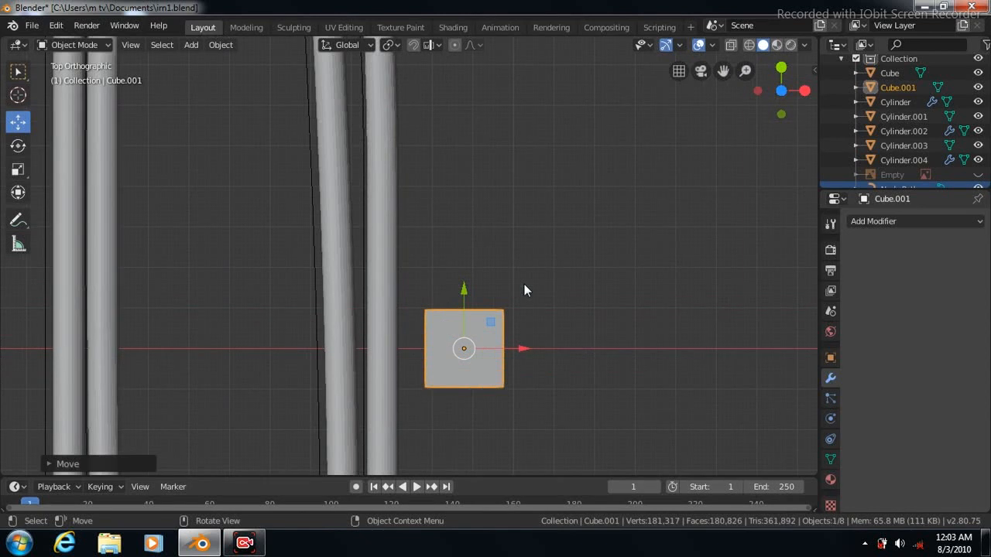
{"action": "left_click_drag", "start_coordinate": [722, 71], "coordinate": [713, 0]}
{"action": "left_click", "coordinate": [19, 171]}
{"action": "left_click_drag", "start_coordinate": [538, 294], "coordinate": [504, 294]}
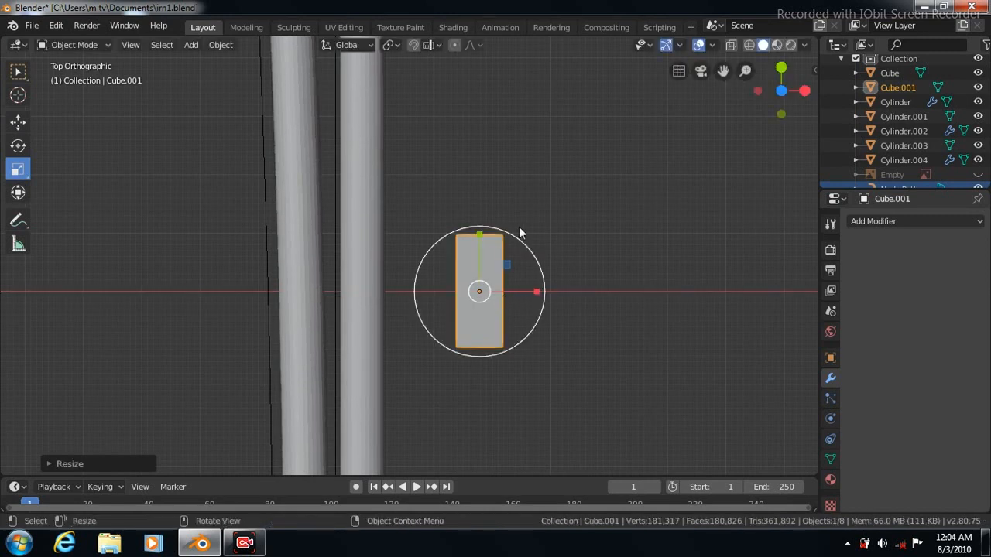
Add a Subdivision Surface modifier to the narrow block with 3 viewport subdivisions
{"action": "left_click", "coordinate": [913, 221]}
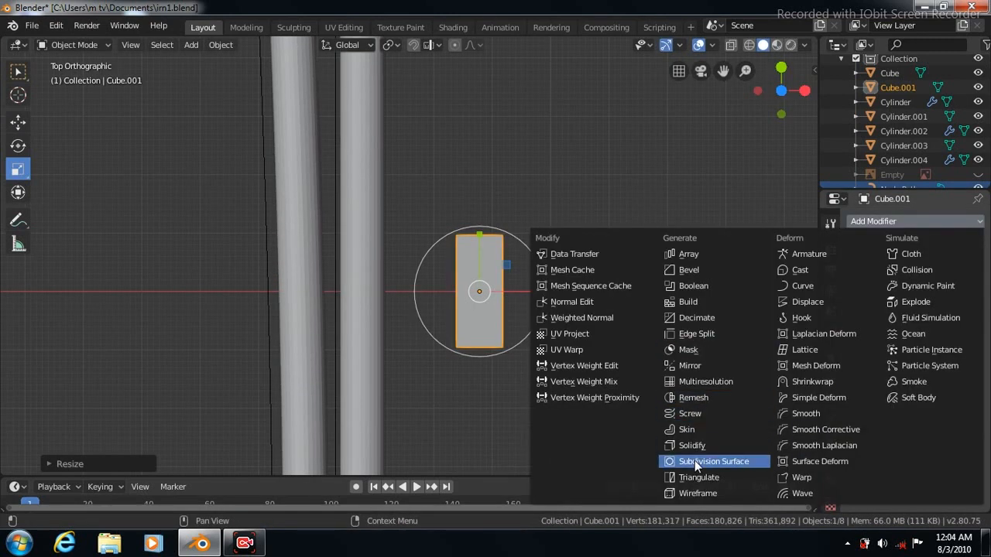
{"action": "left_click", "coordinate": [695, 461]}
{"action": "left_click", "coordinate": [906, 331]}
{"action": "left_click", "coordinate": [906, 331]}
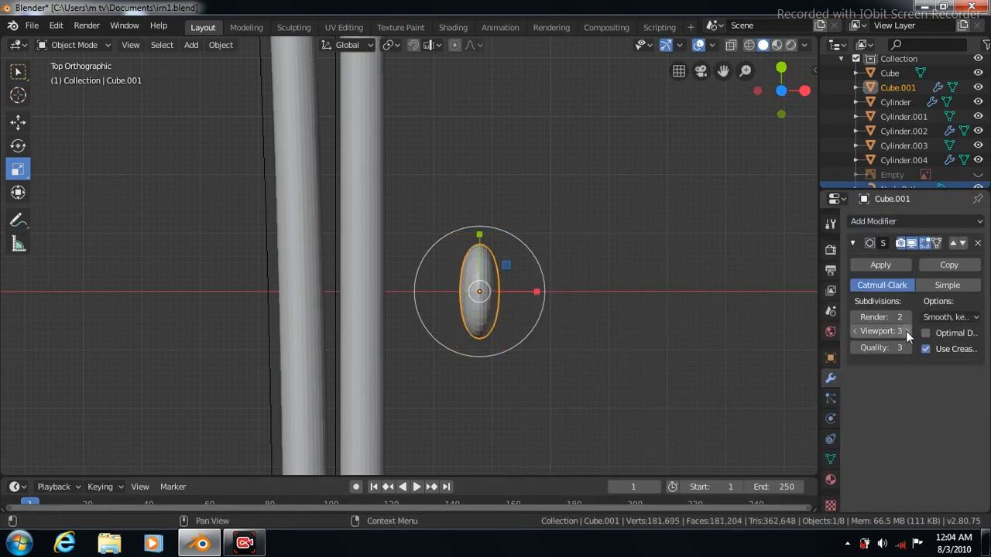
Add edge loops close to the narrow block's opposite ends and sides to sharpen its subdivided corners
{"action": "key", "text": "Tab"}
{"action": "left_click", "coordinate": [18, 340]}
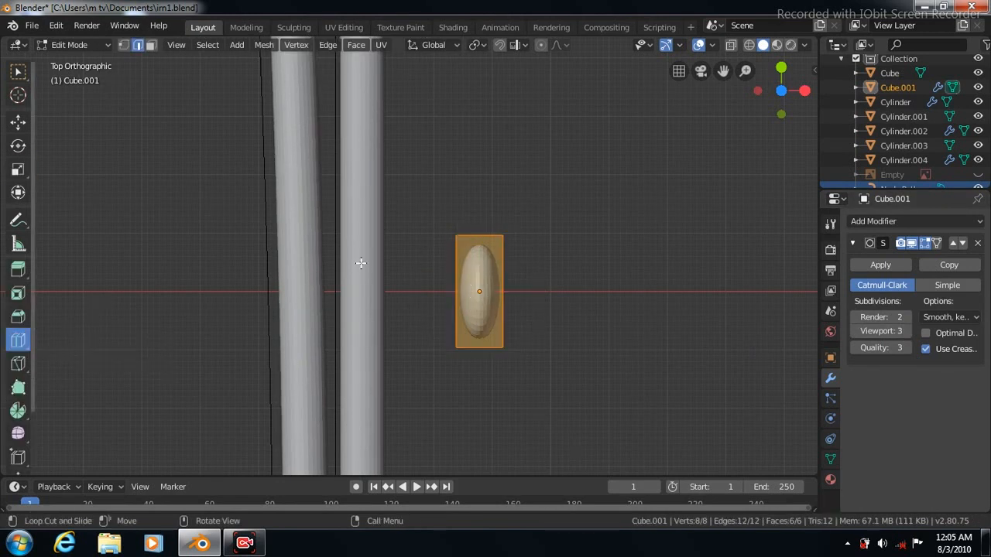
{"action": "left_click_drag", "start_coordinate": [483, 292], "coordinate": [496, 267]}
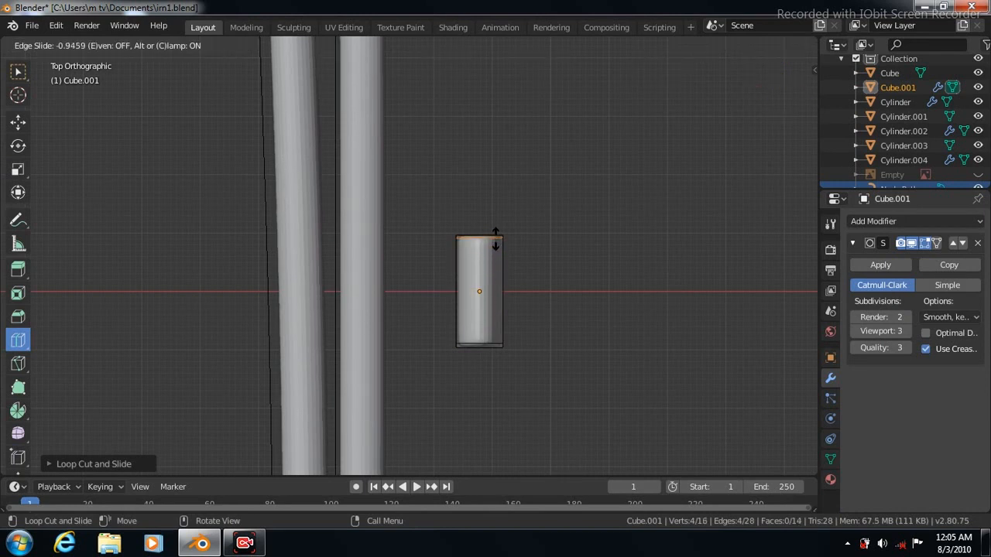
{"action": "left_click_drag", "start_coordinate": [496, 238], "coordinate": [461, 248]}
{"action": "key", "text": "KP_3"}
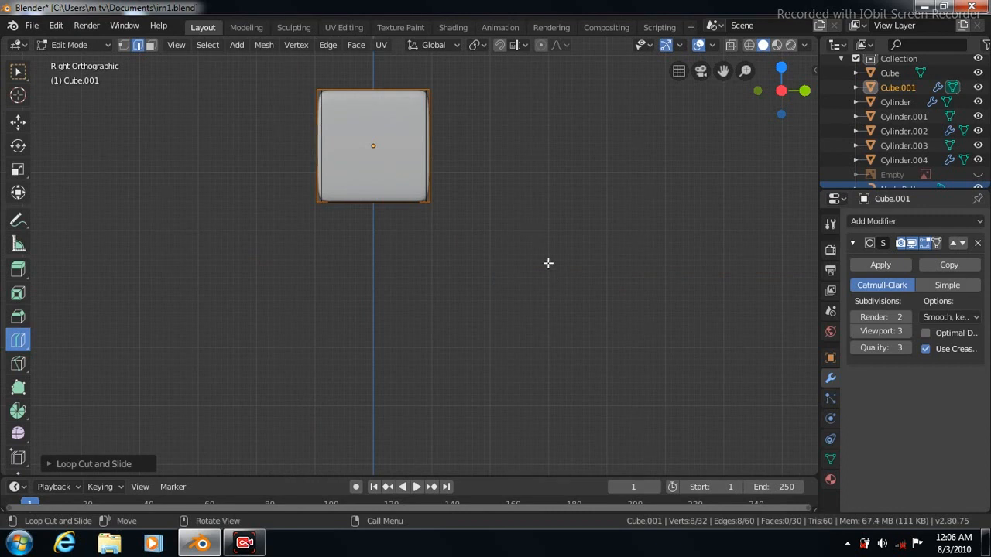
Cut a horizontal loop below the block's upper edge and crossing loops that divide the underside into a grid with corner faces
{"action": "left_click_drag", "start_coordinate": [418, 145], "coordinate": [415, 114]}
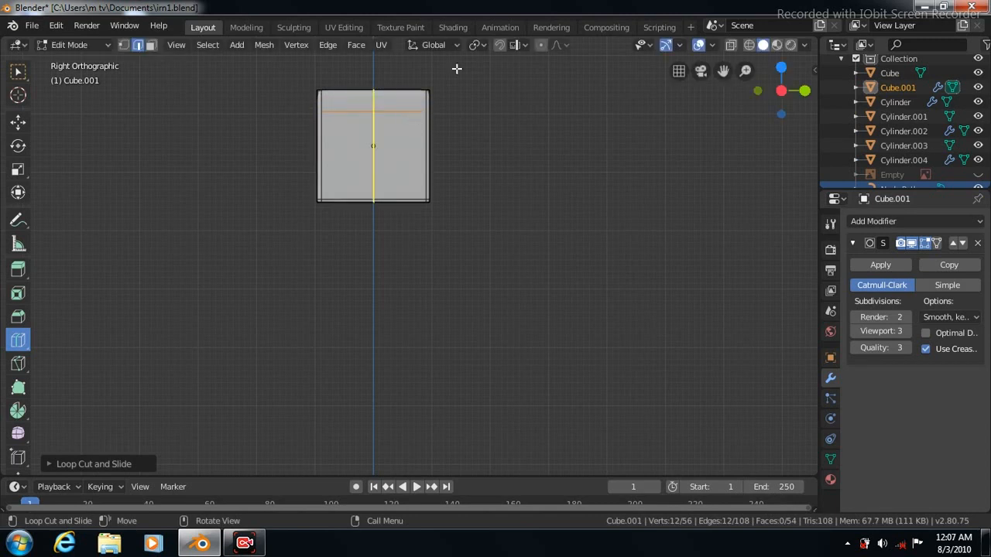
{"action": "middle_click_drag", "start_coordinate": [466, 249], "coordinate": [217, 219]}
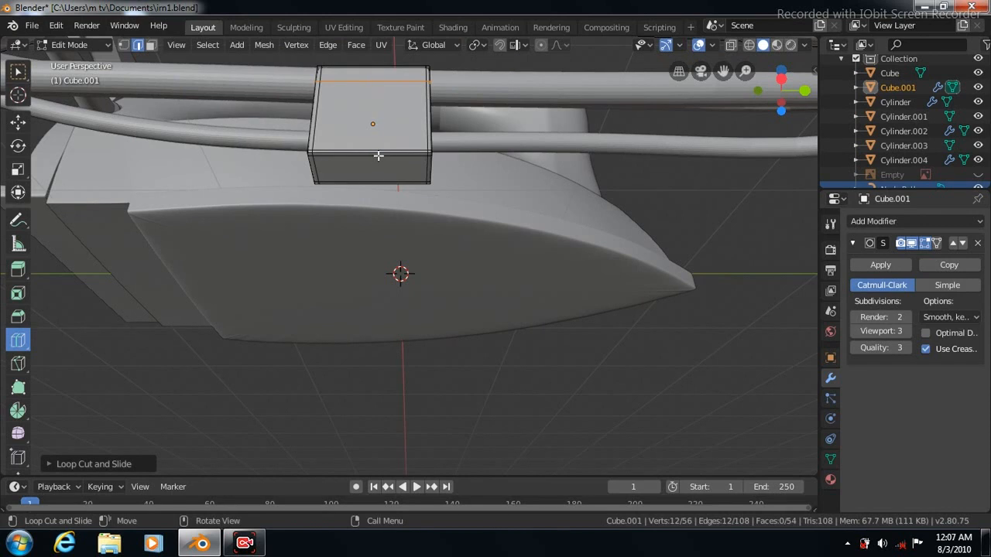
{"action": "left_click_drag", "start_coordinate": [380, 161], "coordinate": [330, 161]}
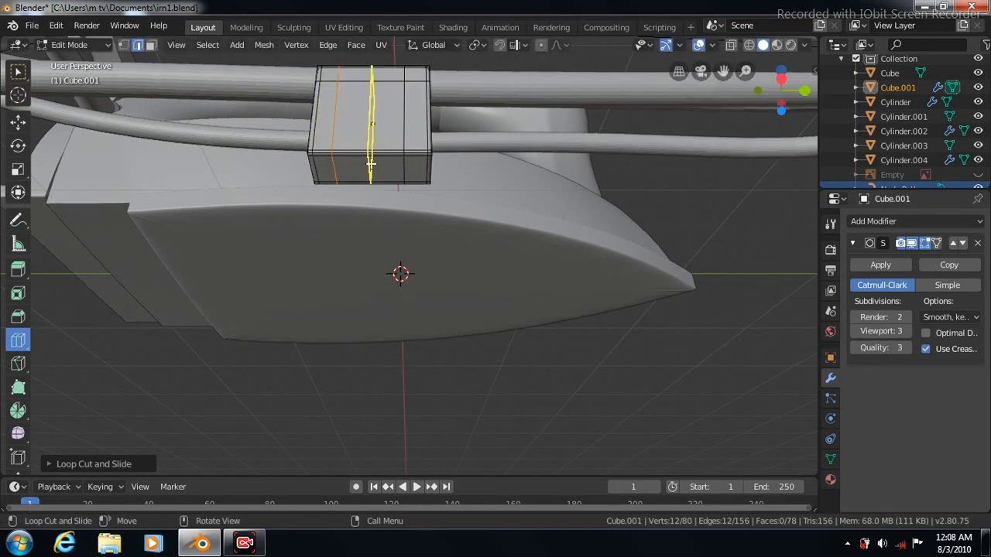
{"action": "left_click_drag", "start_coordinate": [424, 163], "coordinate": [427, 178]}
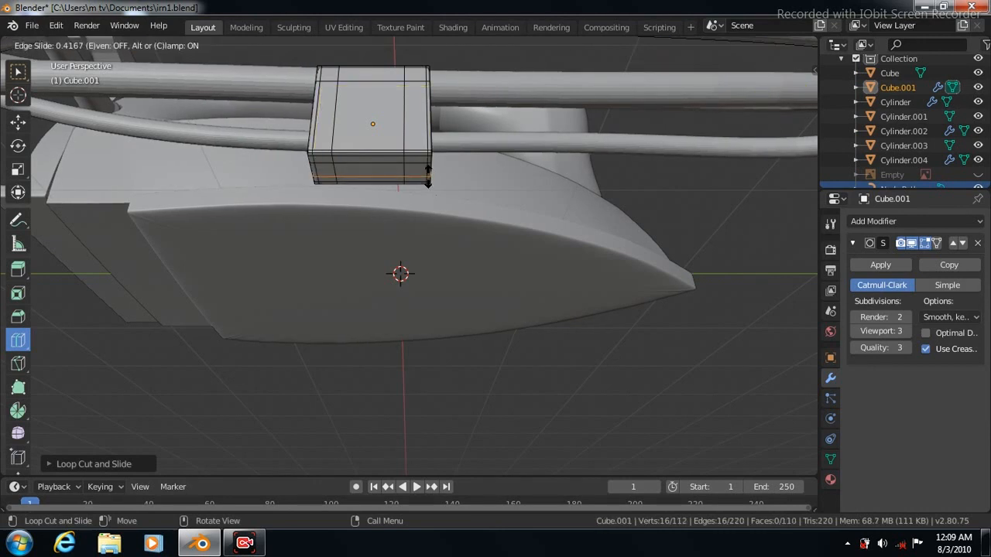
{"action": "left_click_drag", "start_coordinate": [429, 177], "coordinate": [428, 176]}
Select the two opposite end faces of the block's underside grid and inset them with zero thickness
{"action": "left_click", "coordinate": [151, 48]}
{"action": "left_click", "coordinate": [18, 71]}
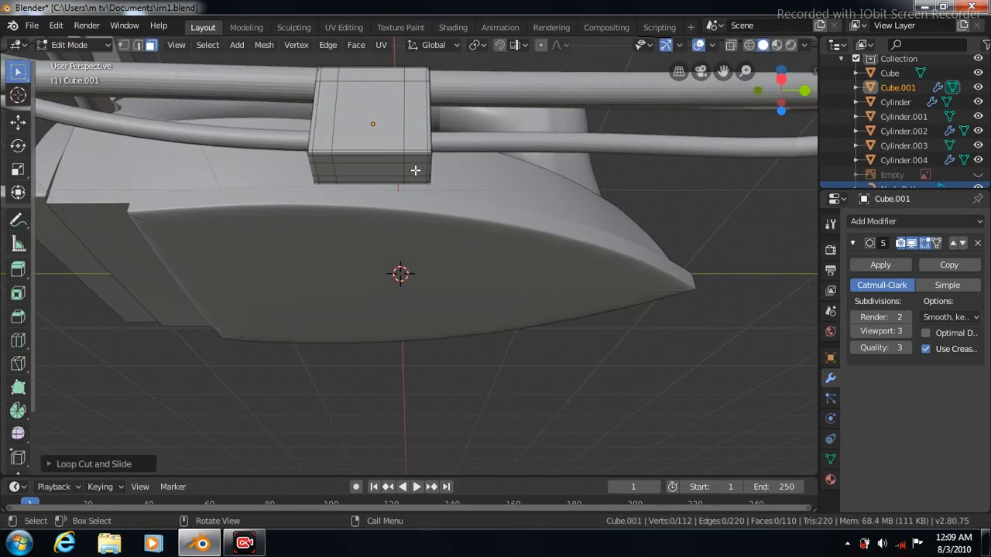
{"action": "left_click", "coordinate": [415, 170]}
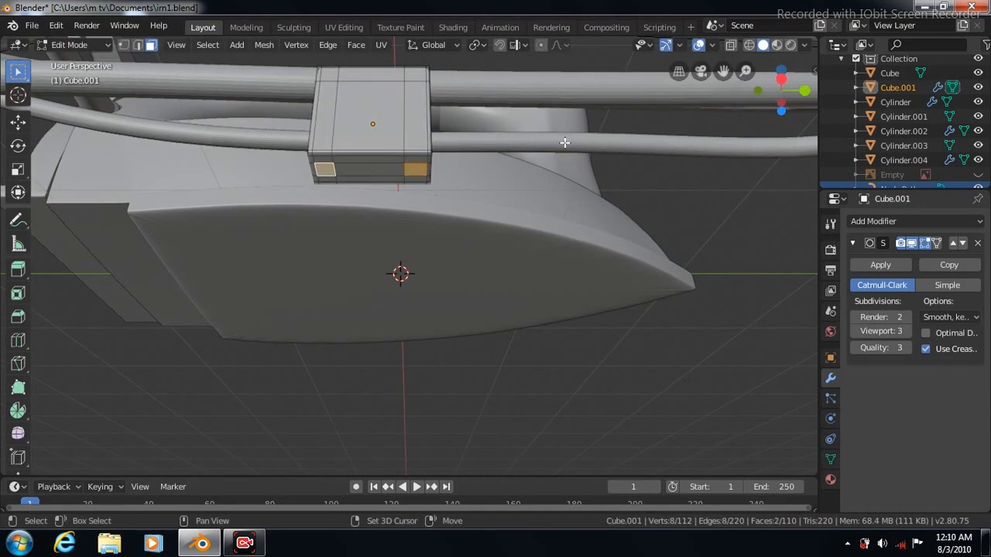
{"action": "left_click", "coordinate": [354, 45]}
{"action": "left_click", "coordinate": [378, 112]}
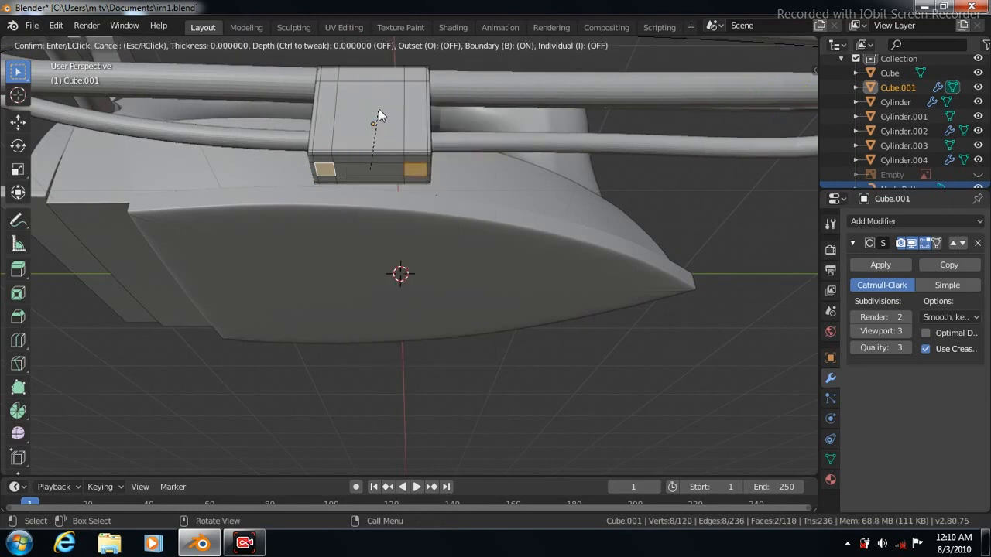
{"action": "left_click", "coordinate": [379, 114]}
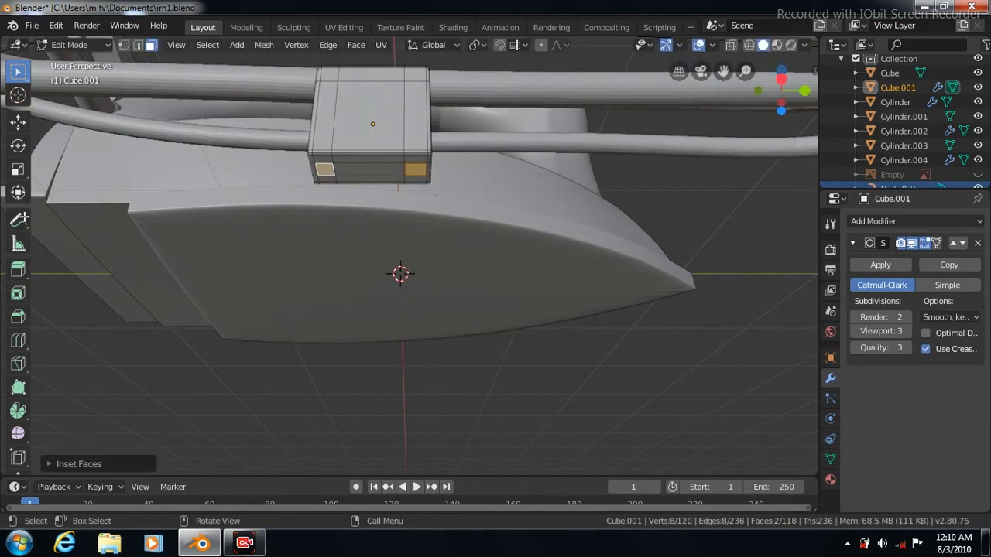
In right view, extrude the two underside faces downward about 0.11 m to form the plug's prongs
{"action": "left_click", "coordinate": [18, 269]}
{"action": "key", "text": "KP_3"}
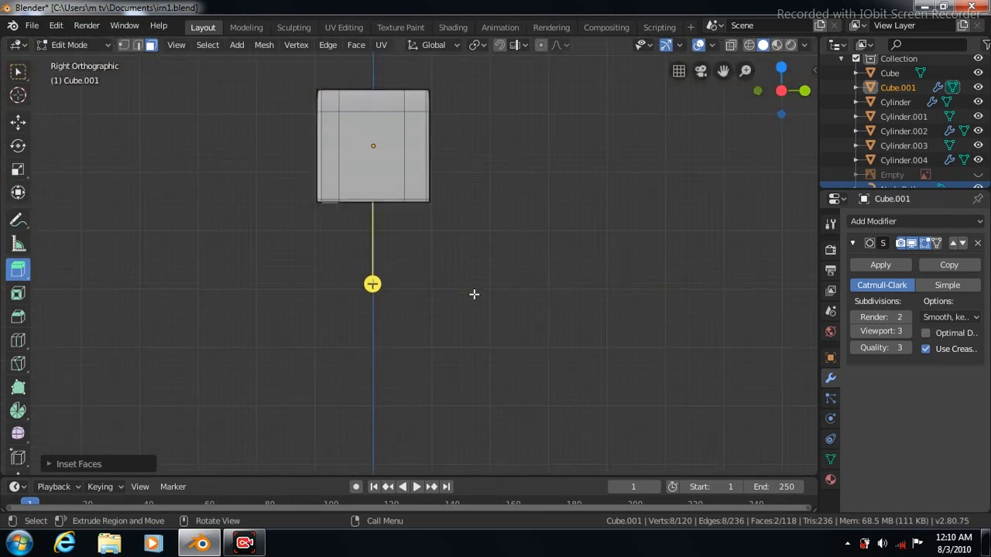
{"action": "key", "text": "e"}
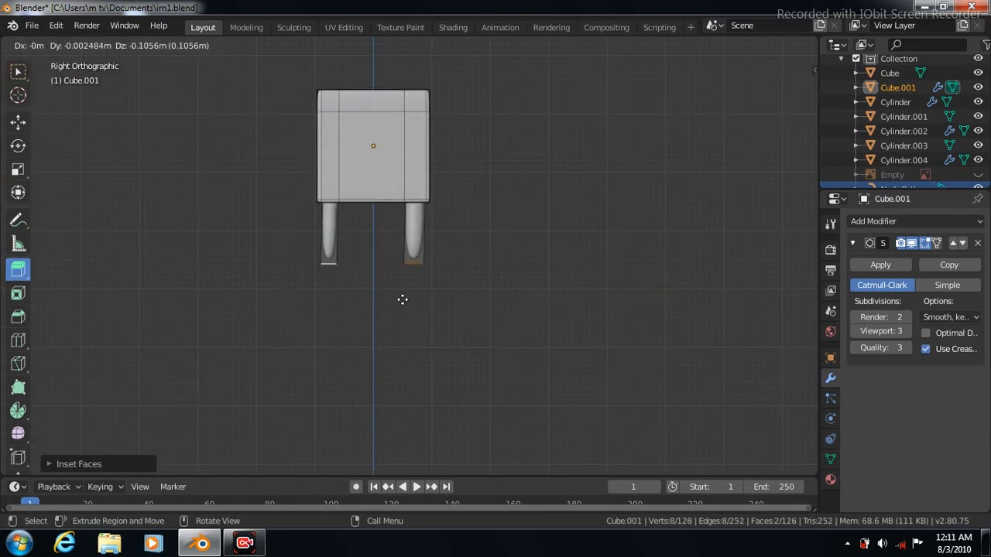
{"action": "left_click", "coordinate": [403, 302]}
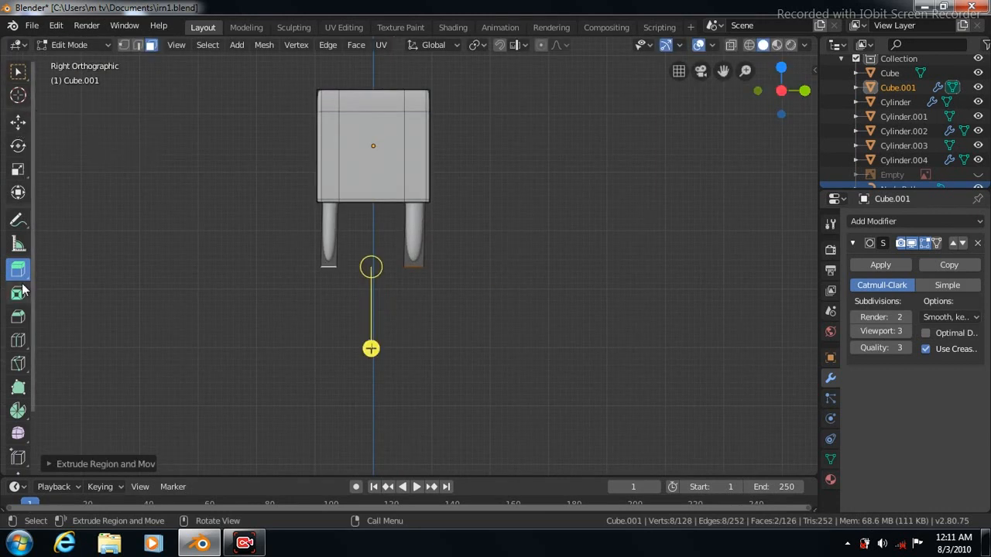
Add edge loops near the tip and base of both prongs to keep their ends sharp
{"action": "left_click", "coordinate": [18, 340]}
{"action": "left_click_drag", "start_coordinate": [414, 234], "coordinate": [419, 271]}
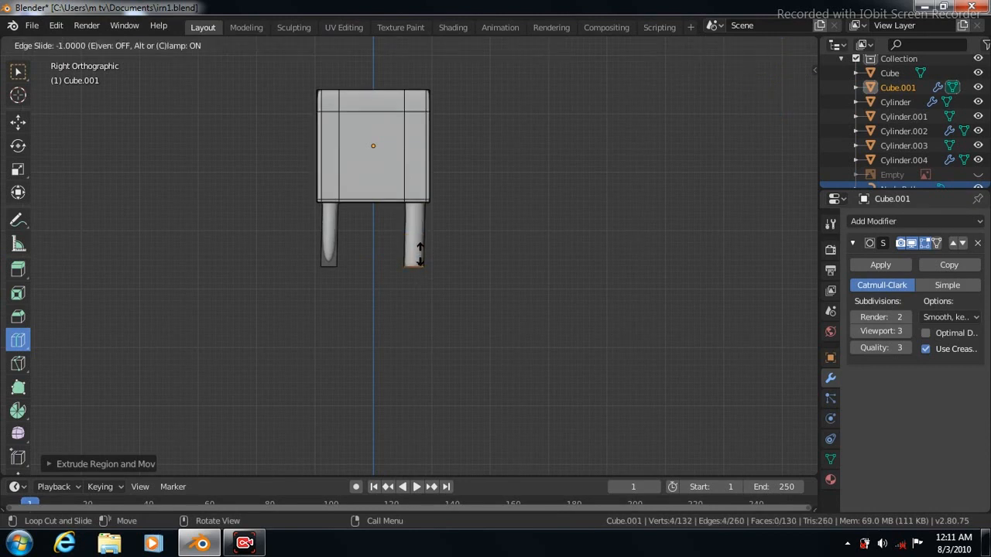
{"action": "left_click_drag", "start_coordinate": [420, 250], "coordinate": [413, 161]}
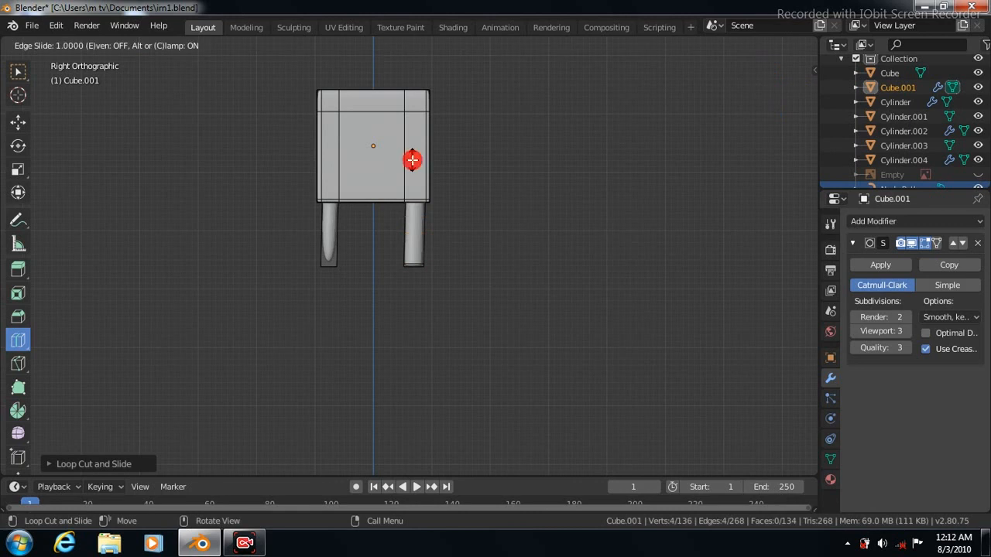
{"action": "left_click_drag", "start_coordinate": [329, 228], "coordinate": [331, 247]}
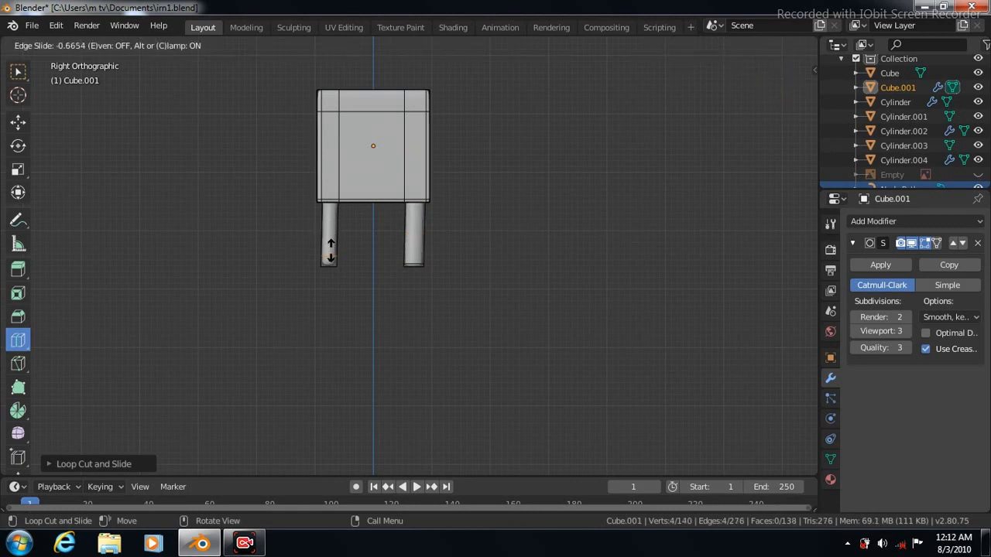
{"action": "right_click", "coordinate": [322, 246]}
{"action": "left_click_drag", "start_coordinate": [329, 232], "coordinate": [329, 184]}
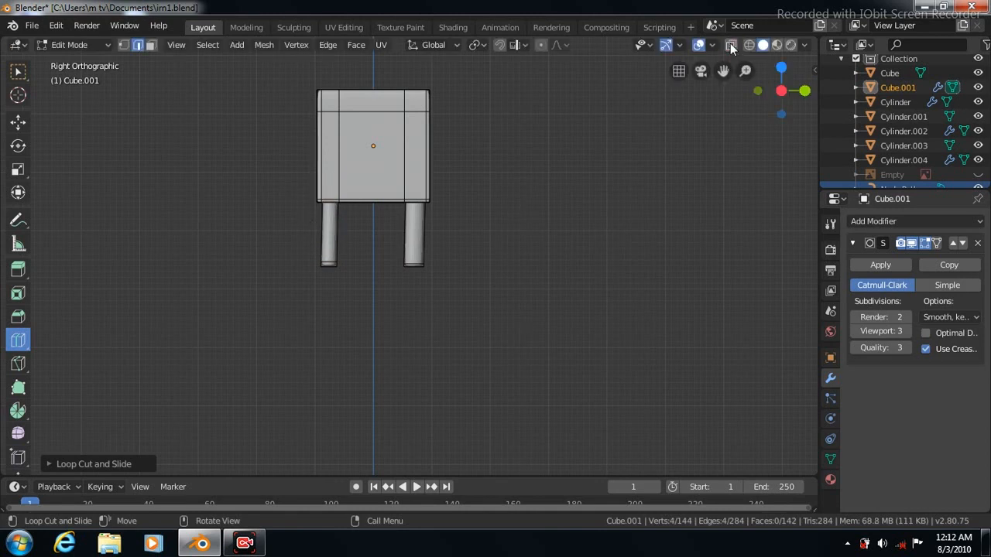
With X-ray on, select all the geometry along the plug's upper edge and scale it down to taper the body
{"action": "left_click", "coordinate": [730, 45]}
{"action": "key", "text": "w"}
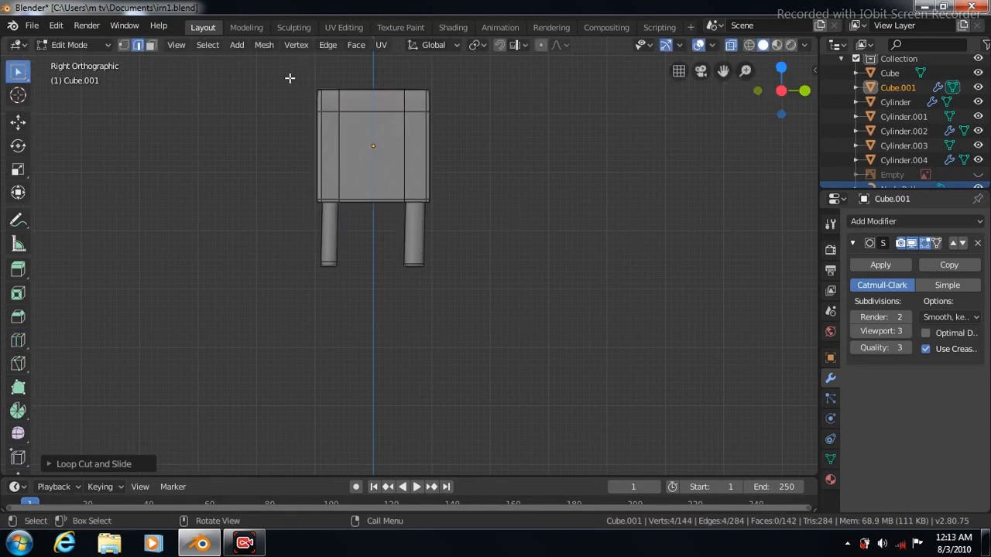
{"action": "left_click_drag", "start_coordinate": [293, 73], "coordinate": [492, 107]}
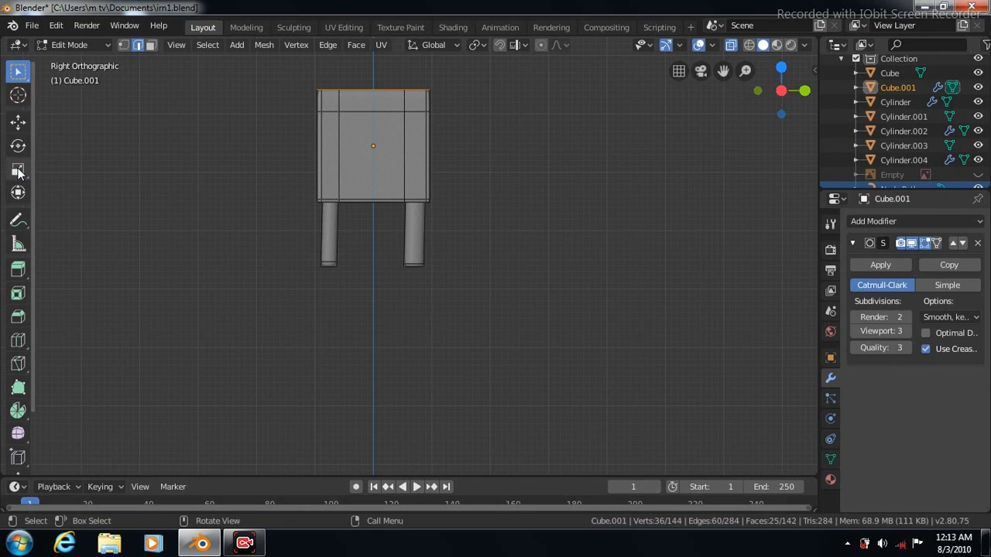
{"action": "left_click", "coordinate": [19, 170]}
{"action": "left_click_drag", "start_coordinate": [498, 144], "coordinate": [467, 129]}
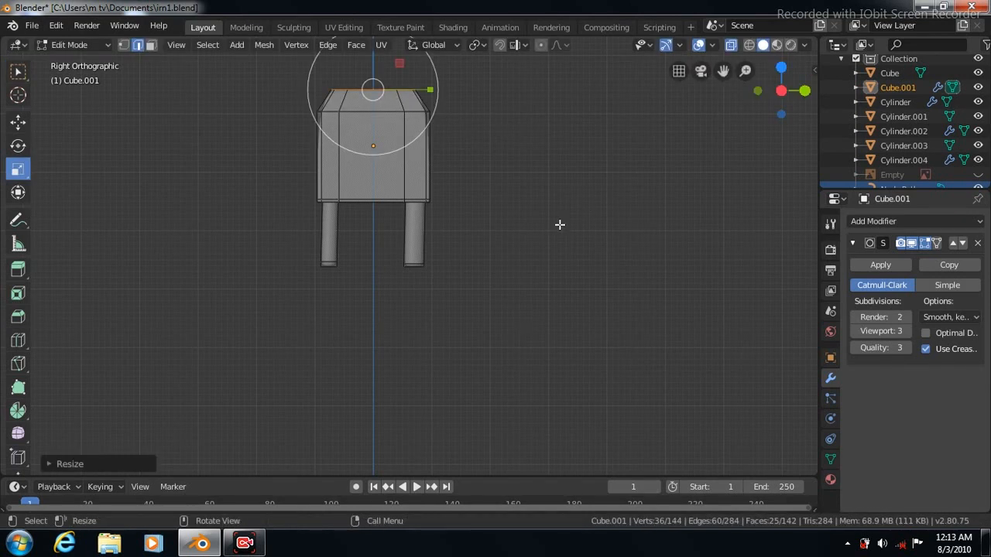
In Object Mode, move the plug along Y, Z and X until its tapered end meets the cable's free end
{"action": "scroll", "coordinate": [560, 225], "scroll_direction": "down", "scroll_amount": 8}
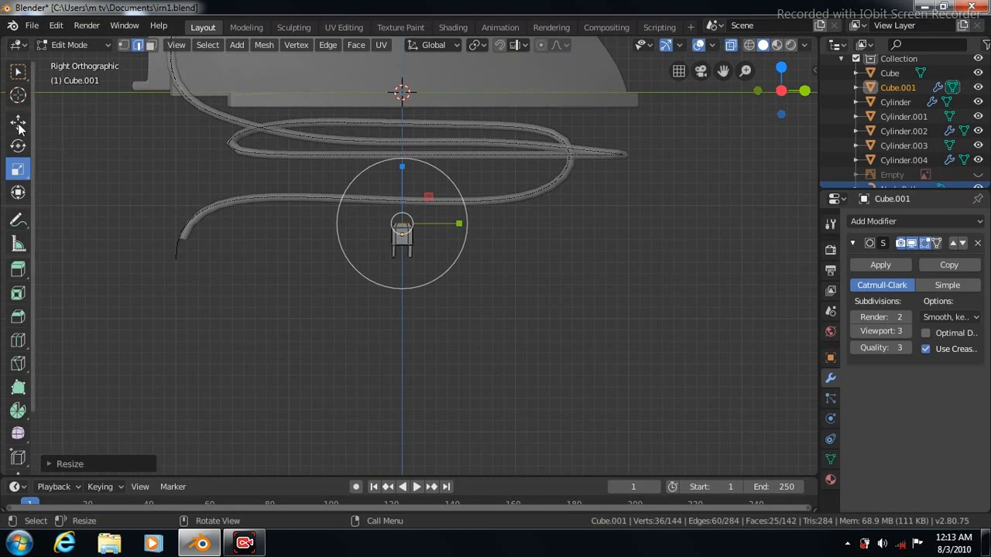
{"action": "left_click", "coordinate": [18, 122]}
{"action": "key", "text": "Tab"}
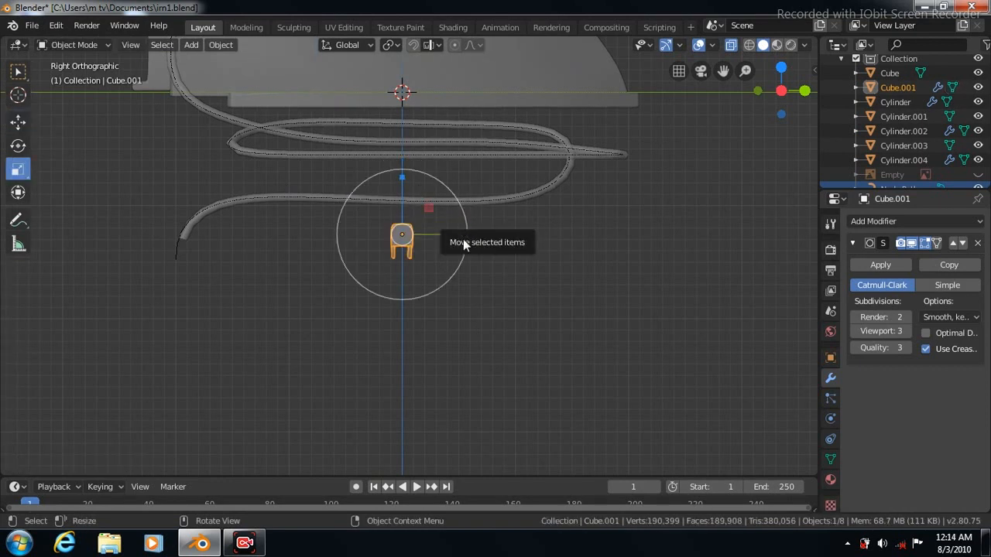
{"action": "left_click", "coordinate": [17, 122]}
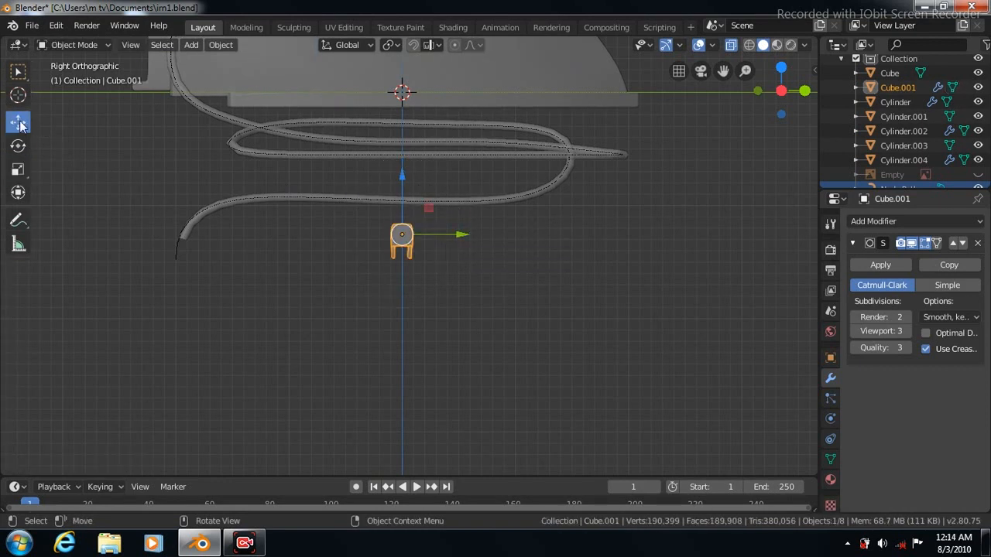
{"action": "left_click_drag", "start_coordinate": [438, 236], "coordinate": [236, 278]}
{"action": "left_click_drag", "start_coordinate": [189, 175], "coordinate": [189, 195]}
{"action": "left_click_drag", "start_coordinate": [243, 247], "coordinate": [239, 248]}
{"action": "key", "text": "KP_7"}
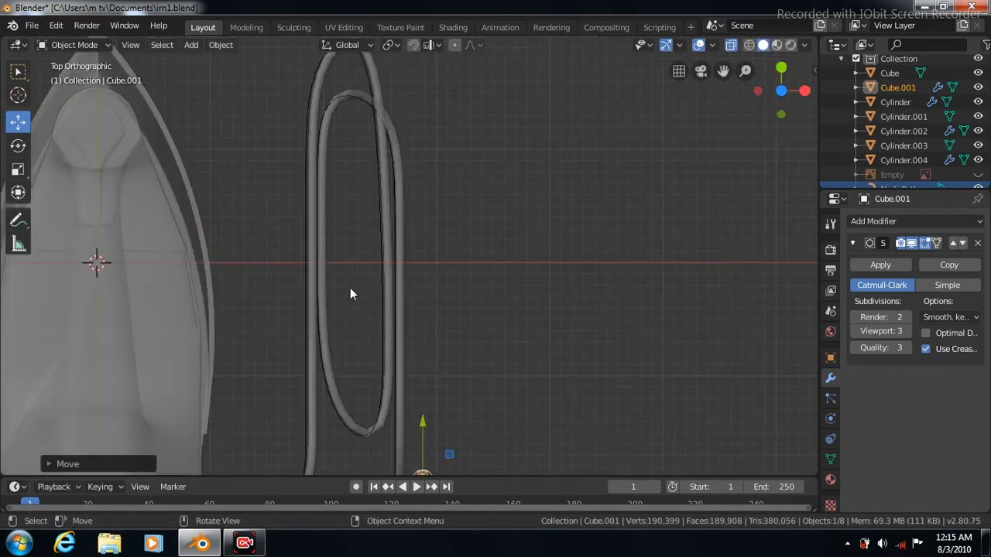
{"action": "left_click_drag", "start_coordinate": [723, 70], "coordinate": [719, 4]}
{"action": "left_click_drag", "start_coordinate": [477, 366], "coordinate": [455, 368]}
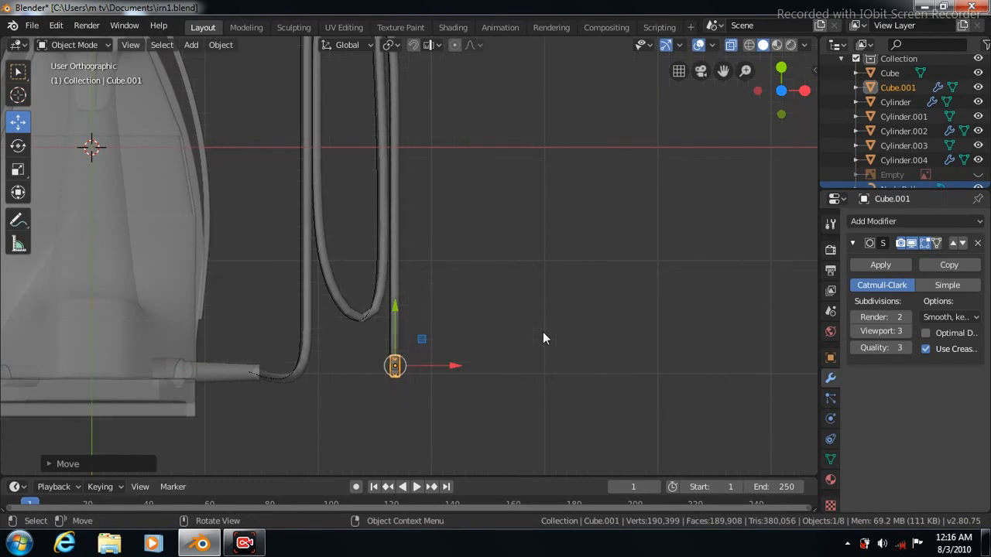
Delete the cable's NURBS path and smooth the cable mesh with a modifier
{"action": "key", "text": "KP_1"}
{"action": "left_click", "coordinate": [535, 270]}
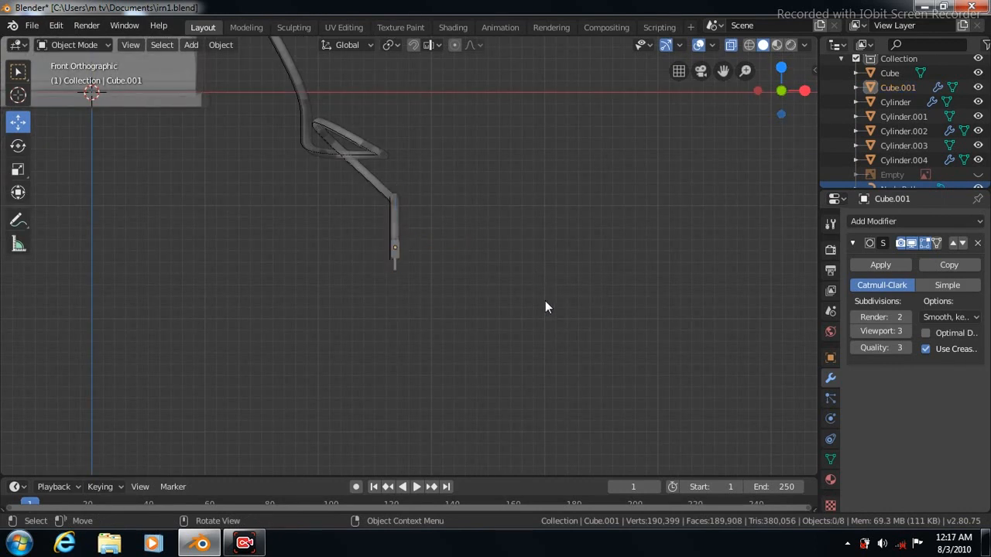
{"action": "key", "text": "KP_3"}
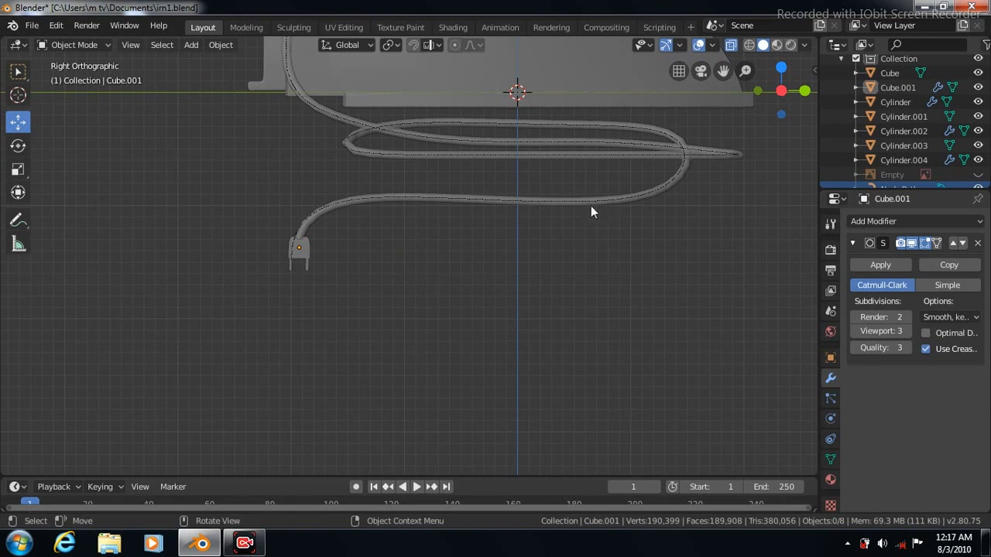
{"action": "left_click", "coordinate": [587, 201]}
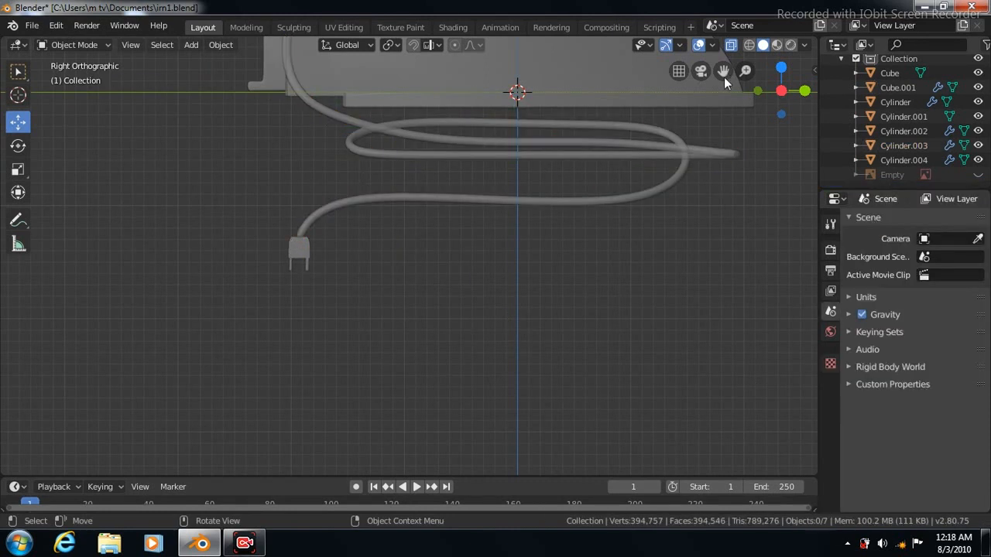
Turn X-ray off, add a new cube at the iron's base, and scale it uniformly to about a tenth of its size
{"action": "left_click_drag", "start_coordinate": [722, 71], "coordinate": [660, 102]}
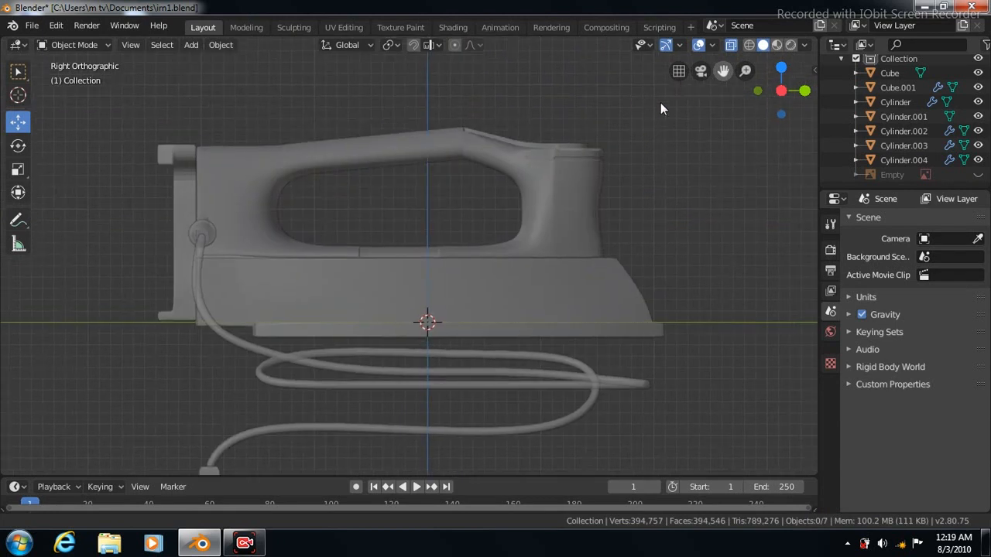
{"action": "left_click", "coordinate": [731, 46]}
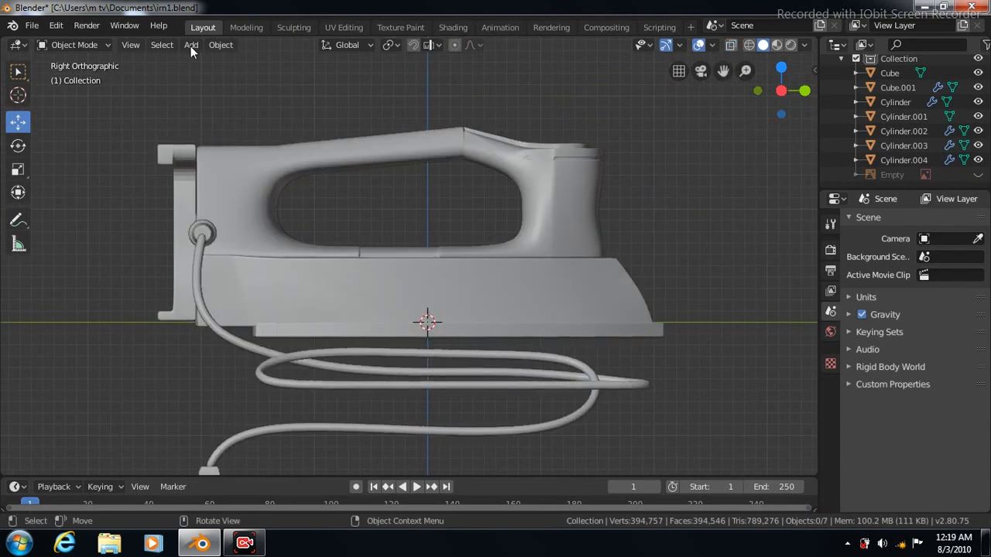
{"action": "left_click", "coordinate": [192, 45]}
{"action": "mouse_move", "coordinate": [219, 63]}
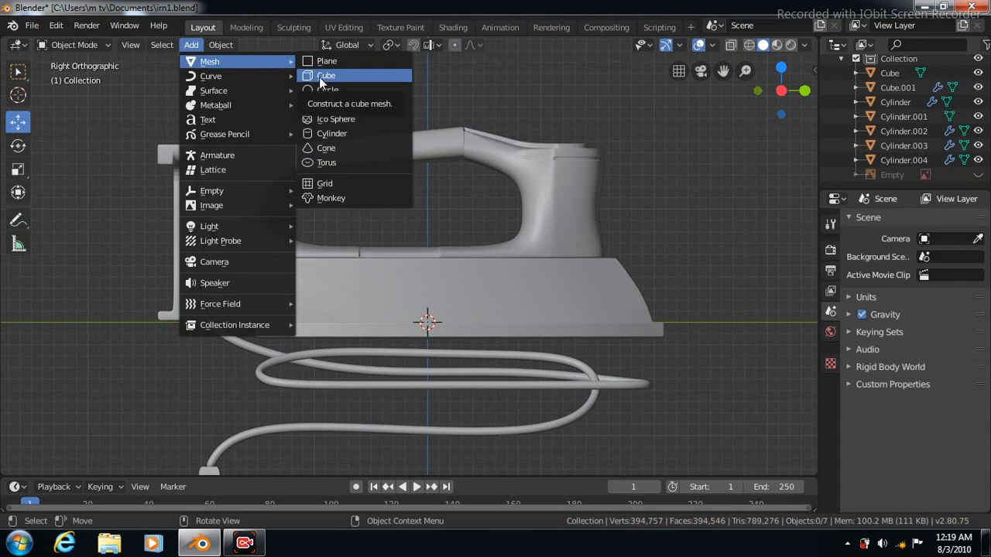
{"action": "left_click", "coordinate": [320, 77]}
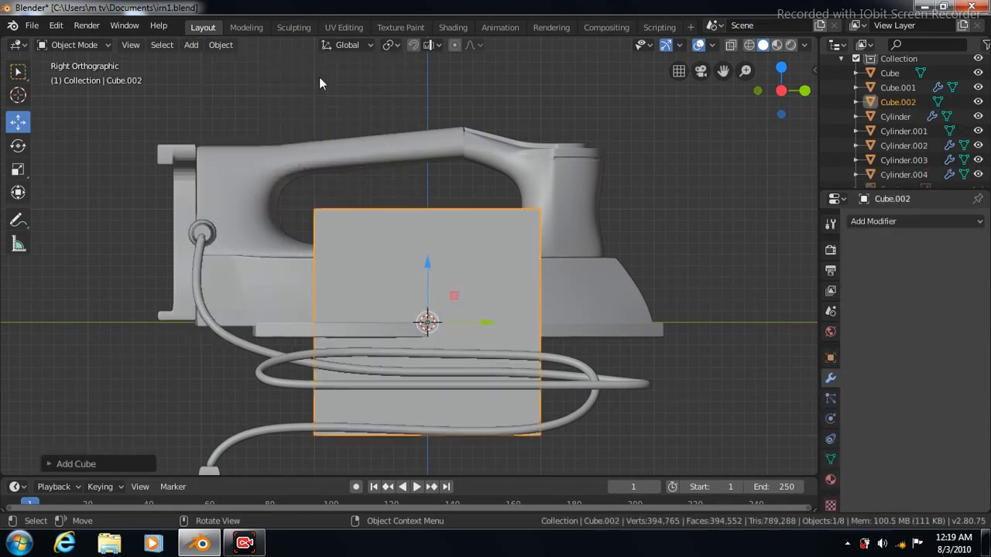
{"action": "left_click", "coordinate": [19, 172]}
{"action": "key", "text": "s"}
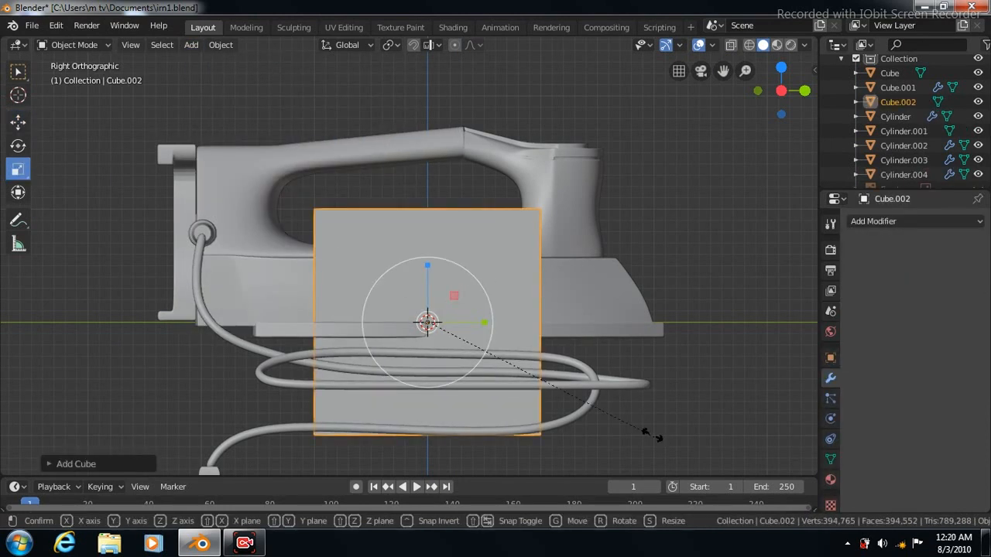
{"action": "left_click", "coordinate": [455, 336]}
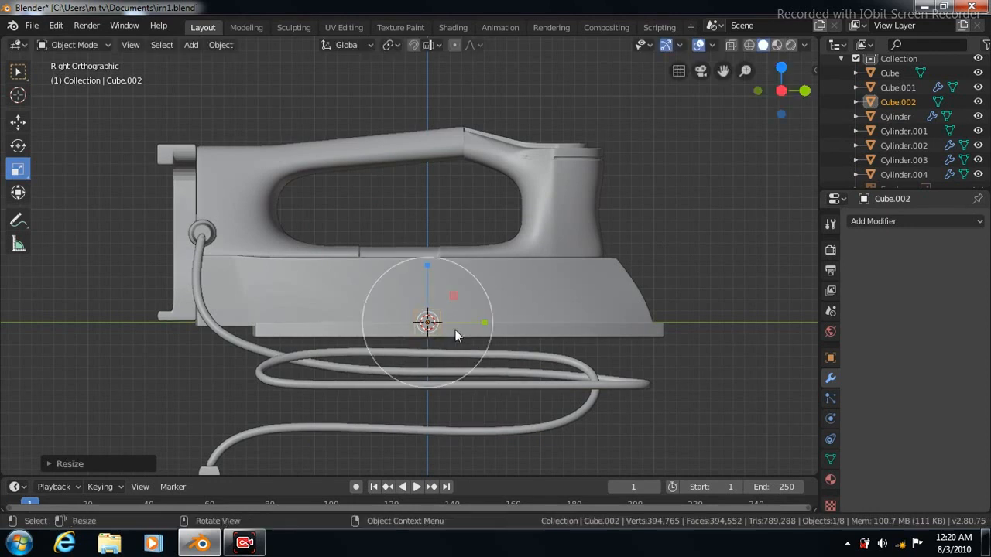
Move the new cube along Y and Z out of the base into the free space in front of the iron's handle
{"action": "left_click", "coordinate": [19, 124]}
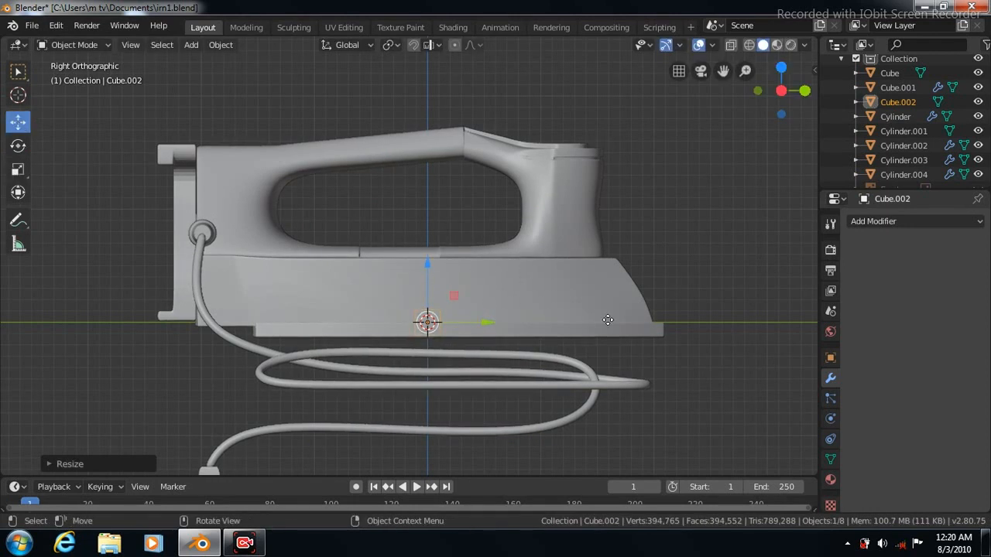
{"action": "key", "text": "g"}
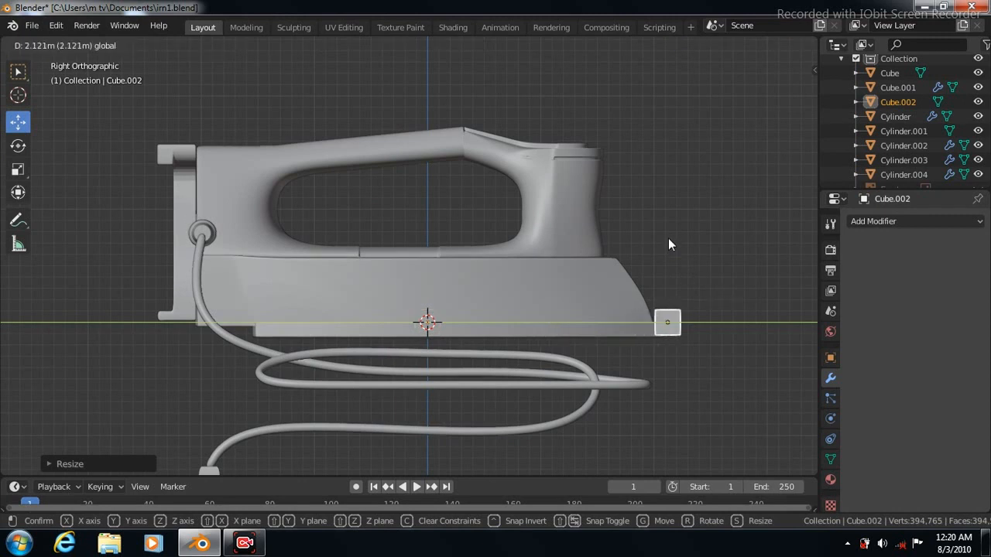
{"action": "left_click", "coordinate": [669, 245]}
{"action": "key", "text": "g"}
{"action": "key", "text": "z"}
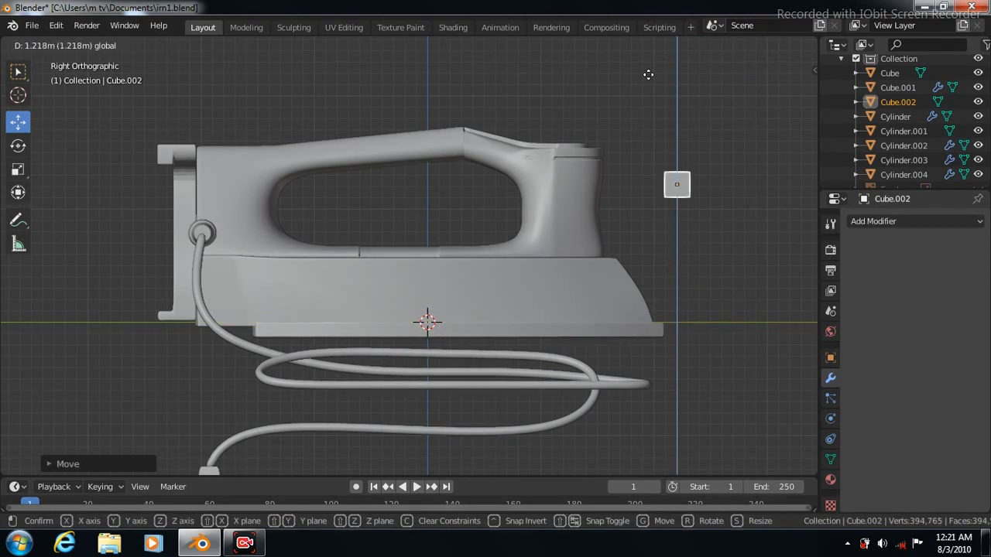
{"action": "left_click", "coordinate": [681, 177]}
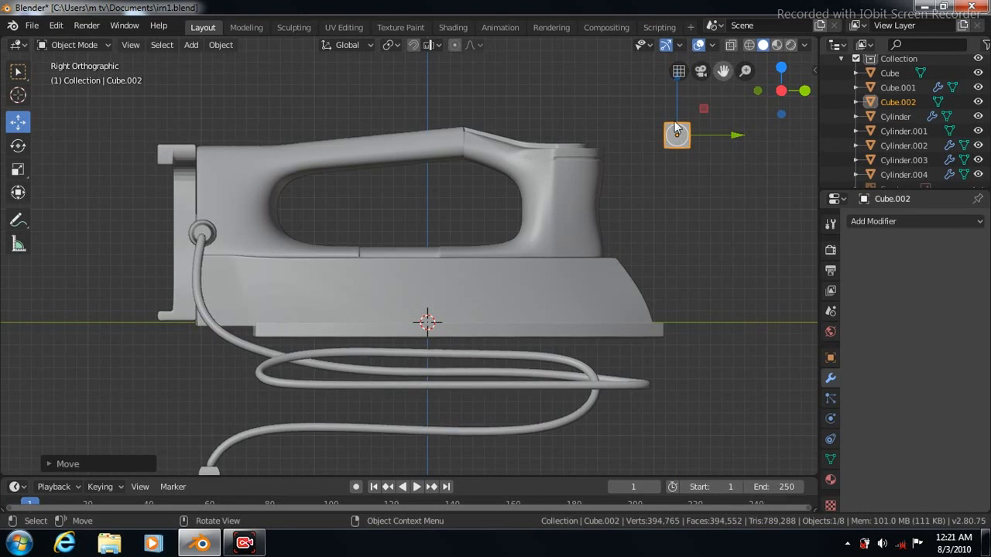
{"action": "key", "text": "g"}
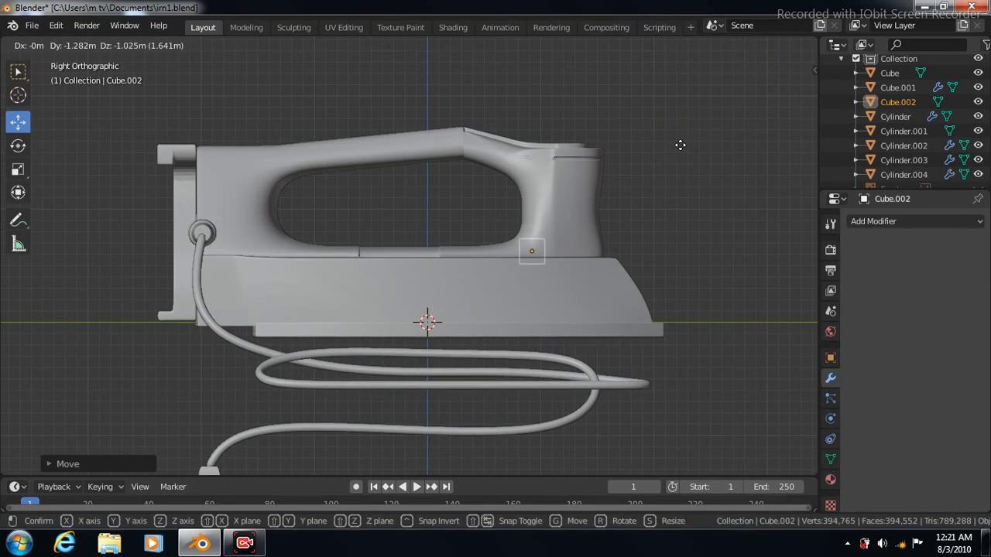
{"action": "left_click", "coordinate": [685, 142]}
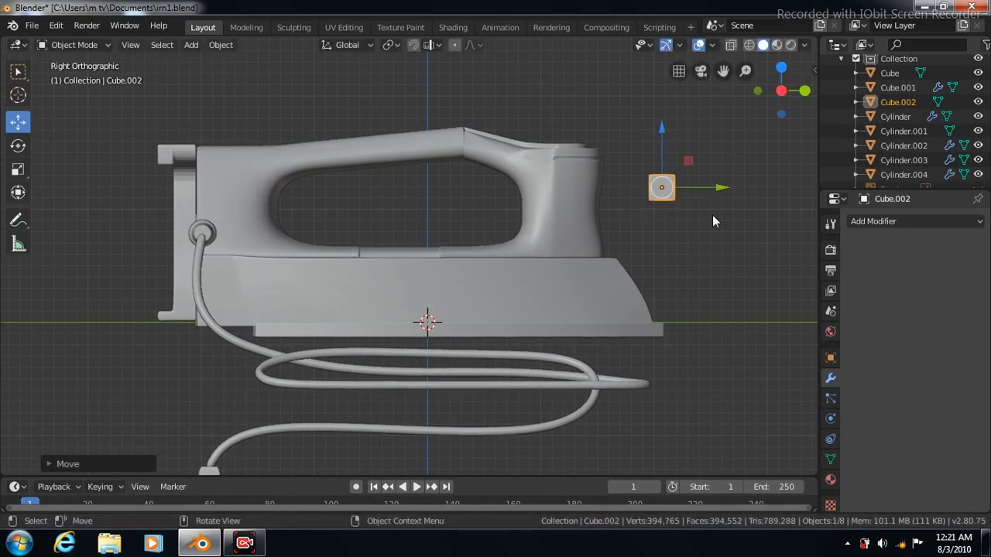
Add a Subdivision Surface modifier to the small cube with 3 viewport subdivisions
{"action": "scroll", "coordinate": [713, 214], "scroll_direction": "up", "scroll_amount": 3}
{"action": "left_click_drag", "start_coordinate": [722, 70], "coordinate": [710, 140]}
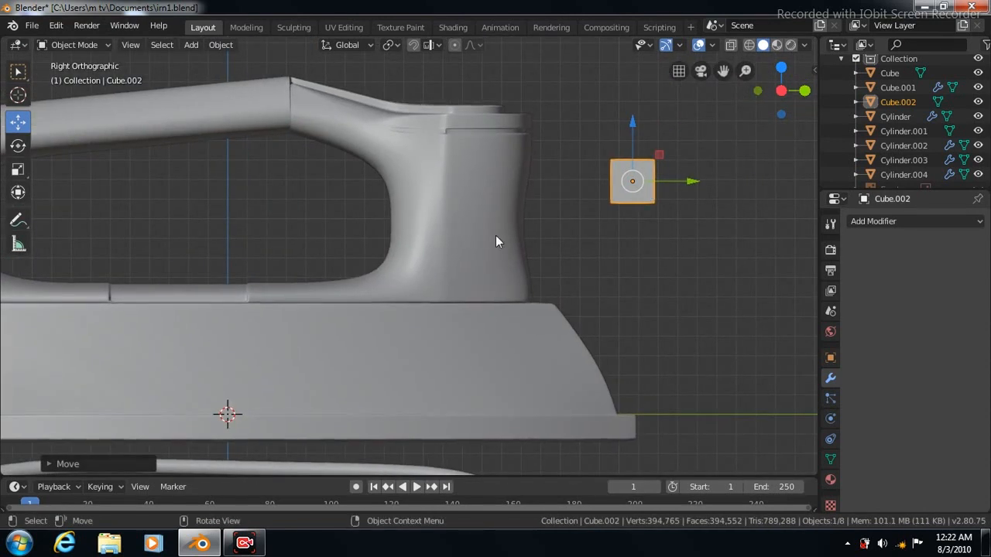
{"action": "mouse_move", "coordinate": [724, 71]}
{"action": "left_mouse_down"}
{"action": "mouse_move", "coordinate": [664, 72]}
{"action": "mouse_move", "coordinate": [726, 75]}
{"action": "left_mouse_up"}
{"action": "left_click", "coordinate": [976, 222]}
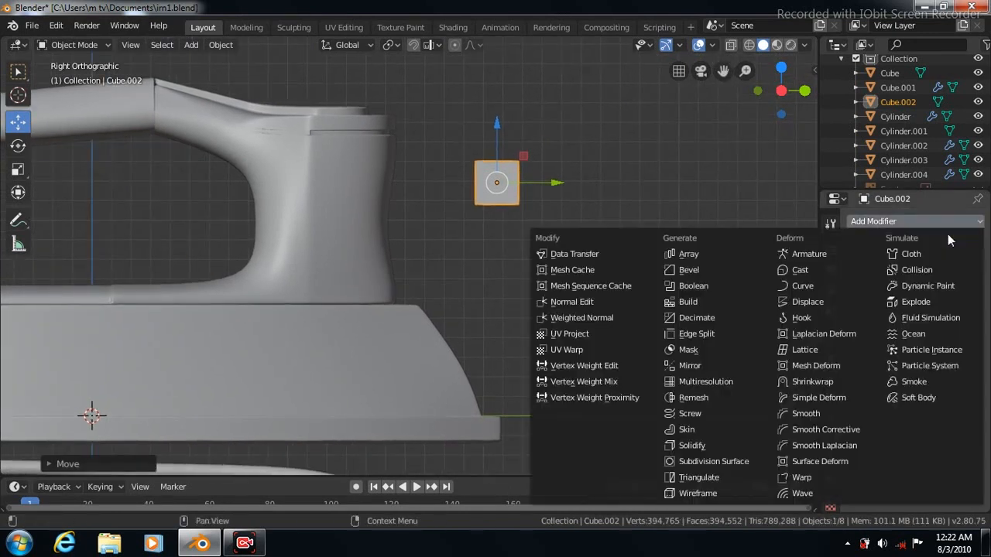
{"action": "left_click", "coordinate": [699, 463]}
{"action": "left_click", "coordinate": [908, 331]}
{"action": "left_click", "coordinate": [907, 331]}
In Edit Mode, add loop cuts close to the cube's edges in both directions to sharpen its rounded shape
{"action": "key", "text": "Tab"}
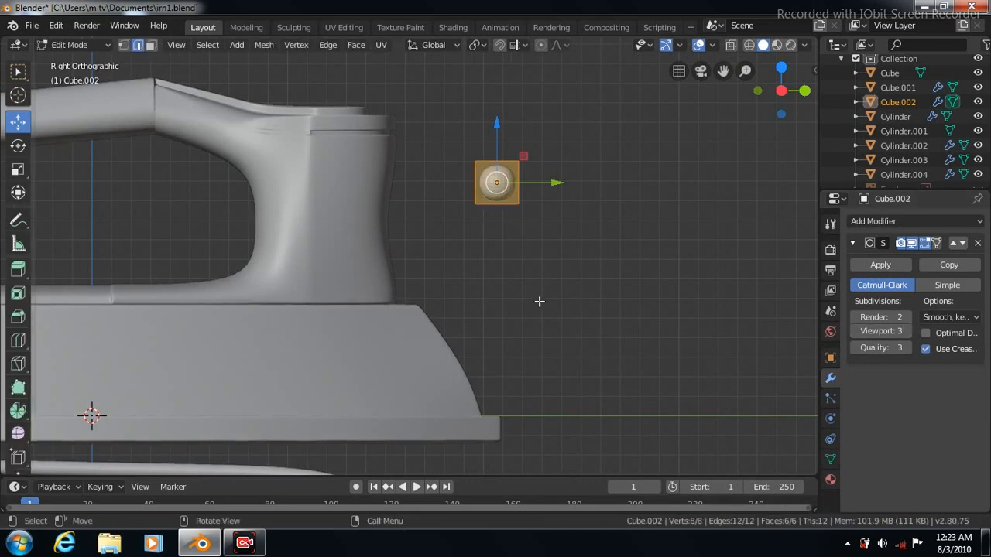
{"action": "scroll", "coordinate": [540, 301], "scroll_direction": "up", "scroll_amount": 4}
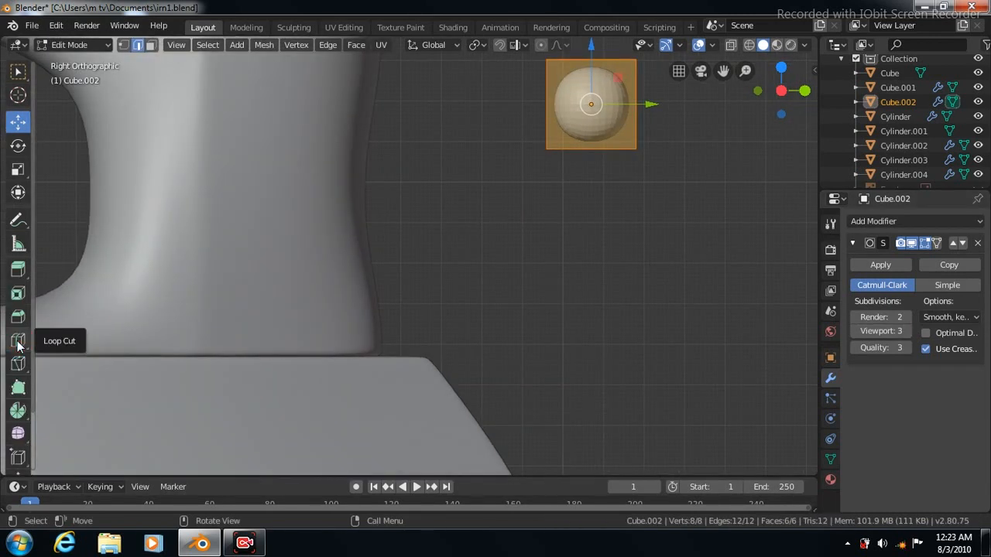
{"action": "left_click", "coordinate": [19, 342]}
{"action": "left_click_drag", "start_coordinate": [595, 149], "coordinate": [555, 140]}
{"action": "left_click_drag", "start_coordinate": [626, 101], "coordinate": [610, 122]}
From the top view in Object Mode, scale the cube to about 0.67 along X, shrink it uniformly, and reduce it further along X and Y
{"action": "key", "text": "KP_7"}
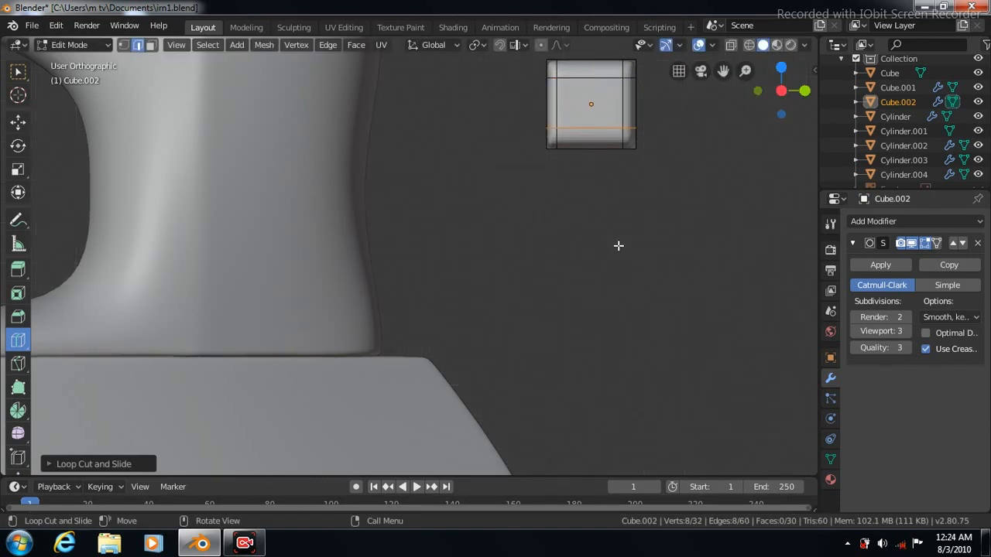
{"action": "scroll", "coordinate": [524, 276], "scroll_direction": "down", "scroll_amount": 8}
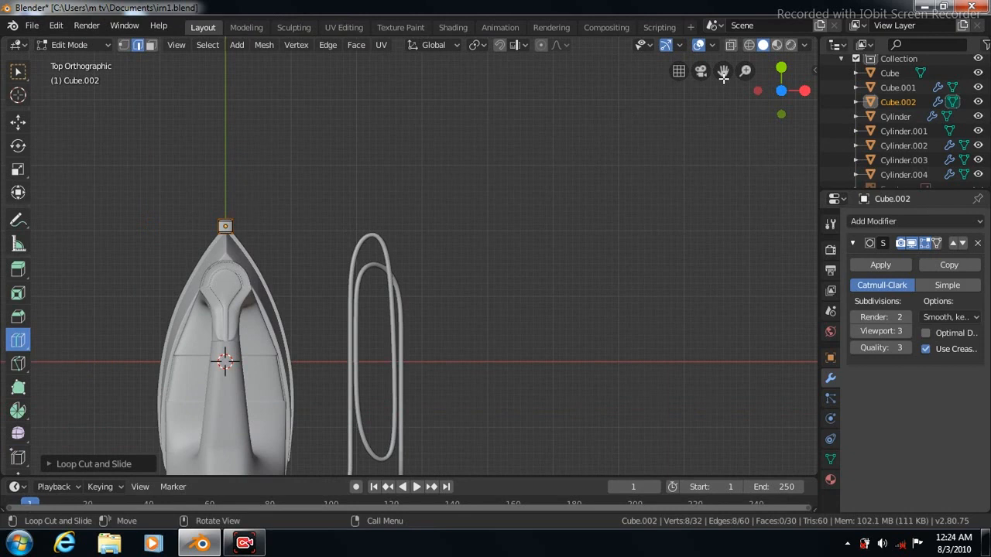
{"action": "left_click_drag", "start_coordinate": [723, 70], "coordinate": [938, 61]}
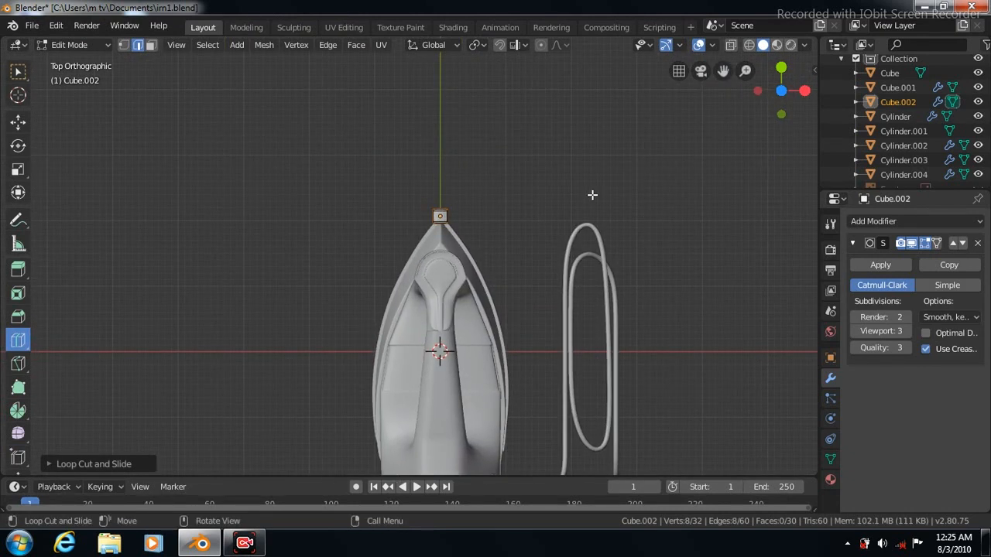
{"action": "scroll", "coordinate": [592, 195], "scroll_direction": "up", "scroll_amount": 6}
{"action": "scroll", "coordinate": [592, 195], "scroll_direction": "up", "scroll_amount": 2}
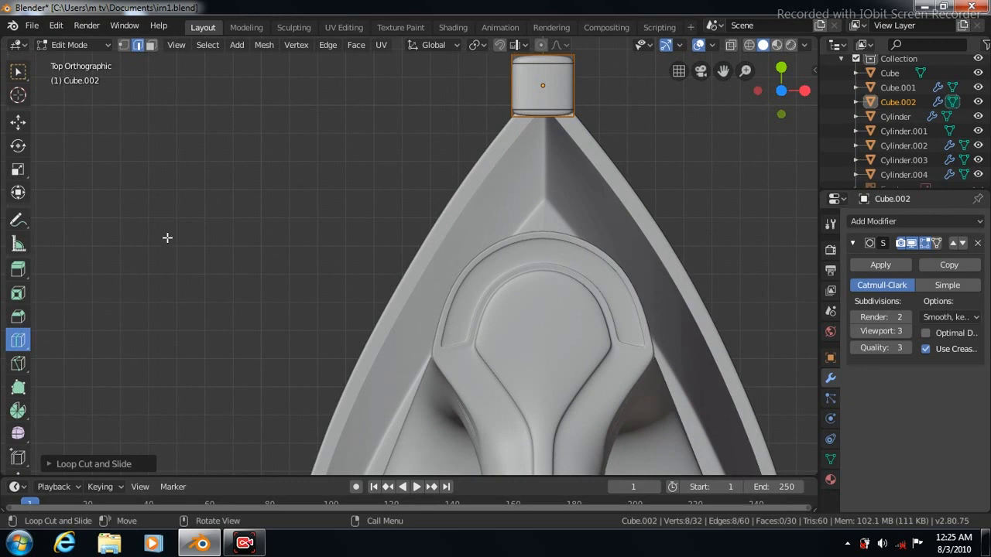
{"action": "key", "text": "Tab"}
{"action": "left_click", "coordinate": [18, 170]}
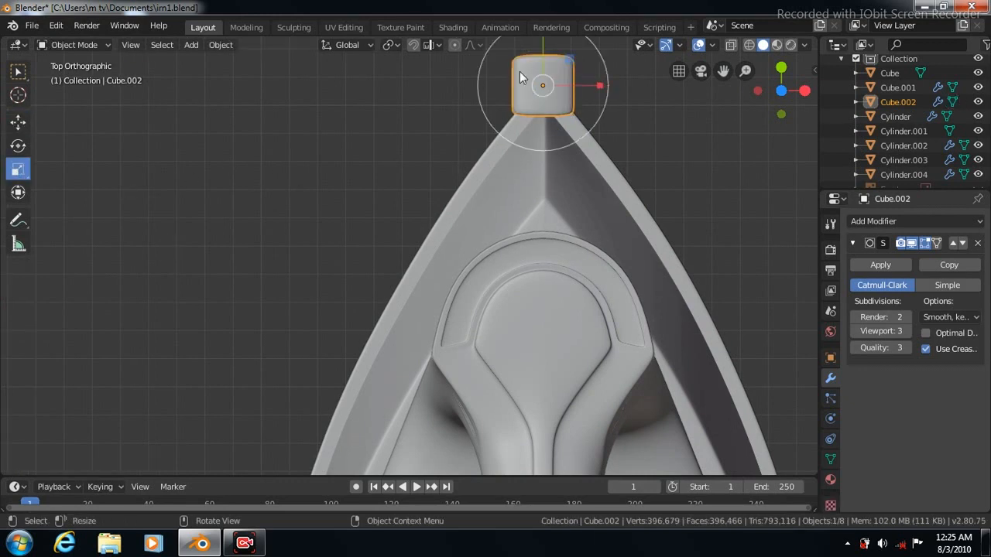
{"action": "key", "text": "s"}
{"action": "key", "text": "x"}
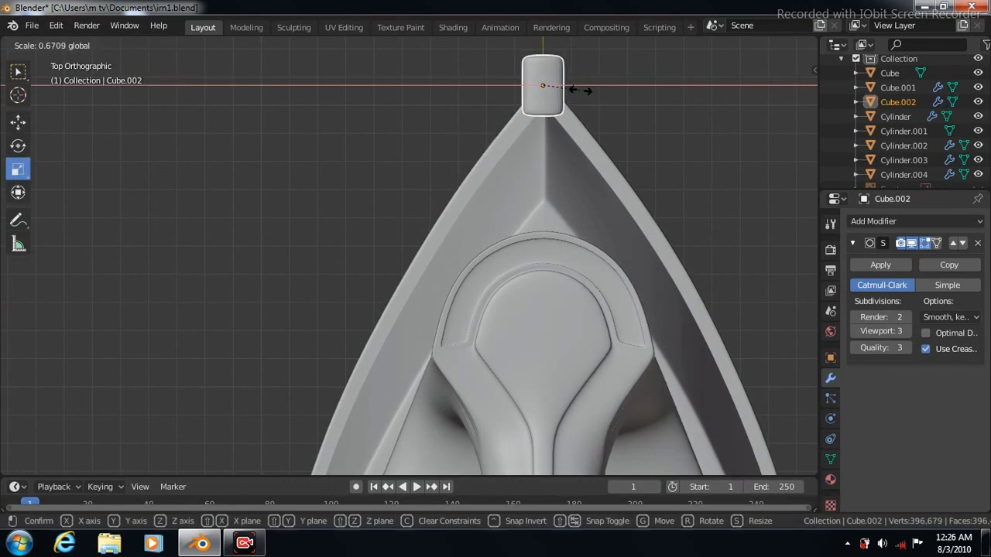
{"action": "left_click", "coordinate": [582, 90]}
{"action": "key", "text": "s"}
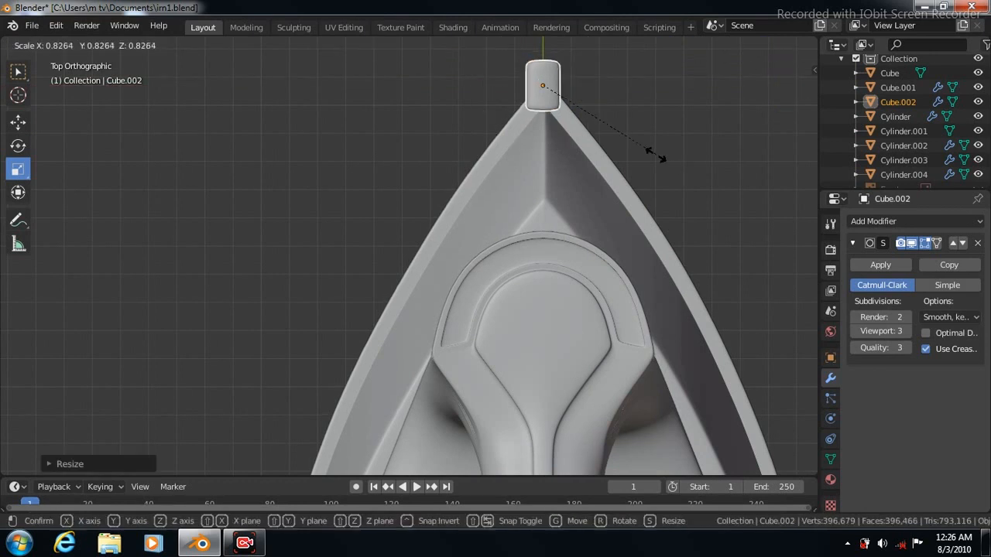
{"action": "left_click", "coordinate": [644, 147]}
{"action": "left_click_drag", "start_coordinate": [602, 90], "coordinate": [588, 88]}
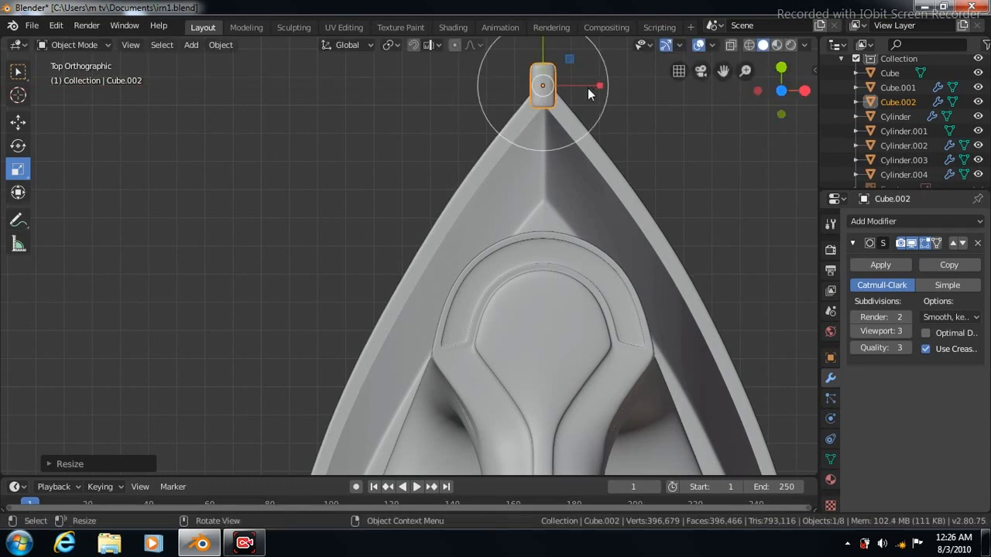
{"action": "left_click_drag", "start_coordinate": [541, 47], "coordinate": [544, 57]}
Add a centred lengthwise loop cut to the small block in Edit Mode and return to Object Mode
{"action": "key", "text": "Tab"}
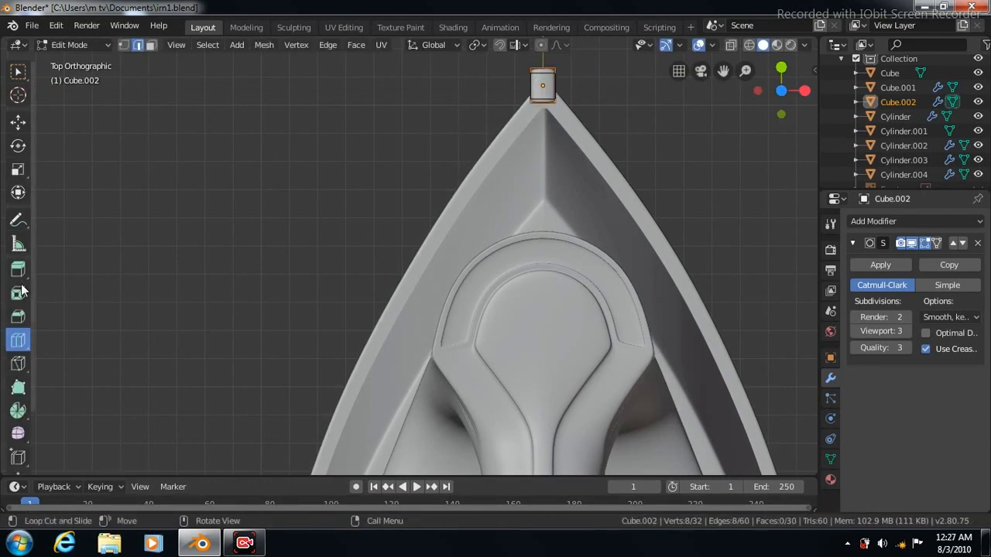
{"action": "left_click", "coordinate": [543, 74]}
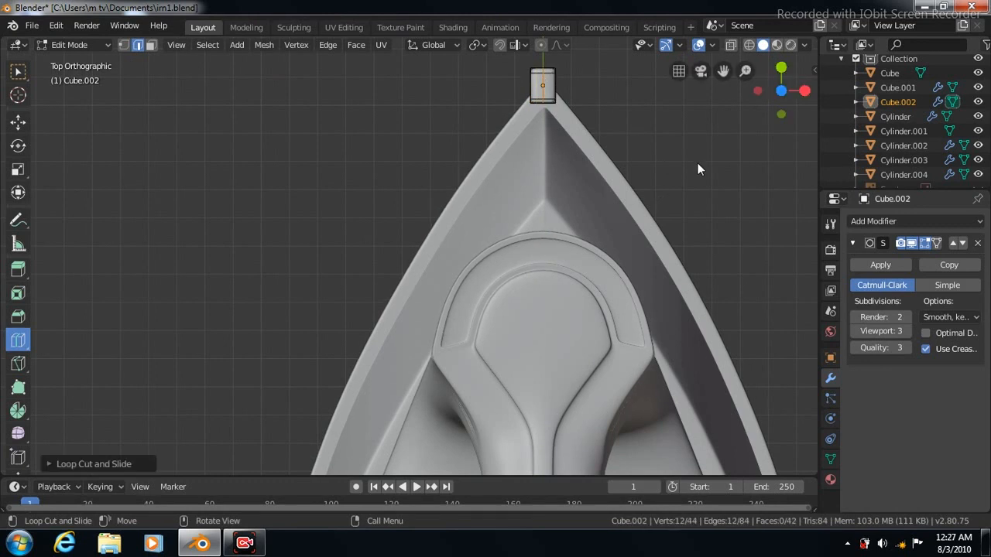
{"action": "key", "text": "Tab"}
Scale the block down slightly along X, Y and Z
{"action": "left_click_drag", "start_coordinate": [597, 85], "coordinate": [584, 88]}
{"action": "left_click_drag", "start_coordinate": [543, 45], "coordinate": [542, 48]}
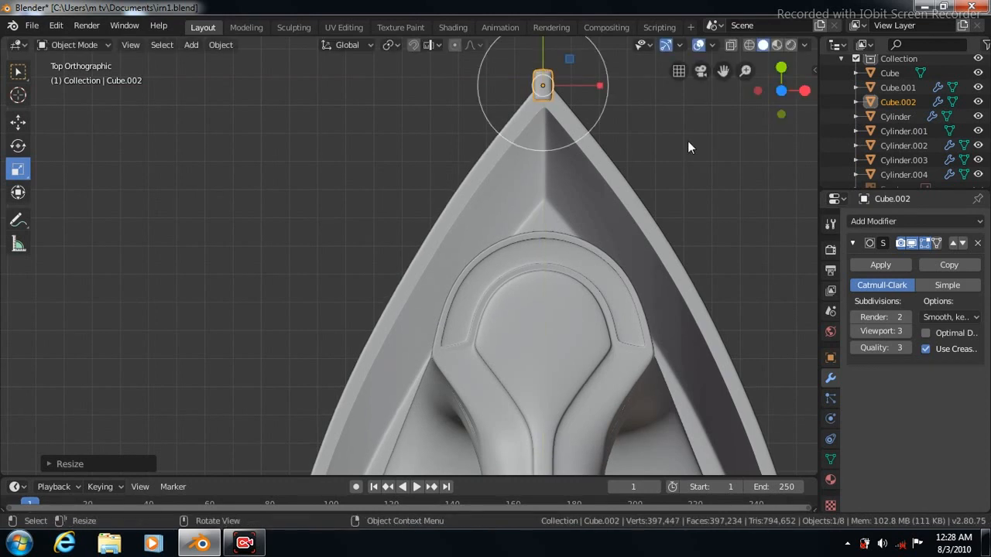
{"action": "key", "text": "KP_3"}
{"action": "left_click_drag", "start_coordinate": [579, 96], "coordinate": [581, 106]}
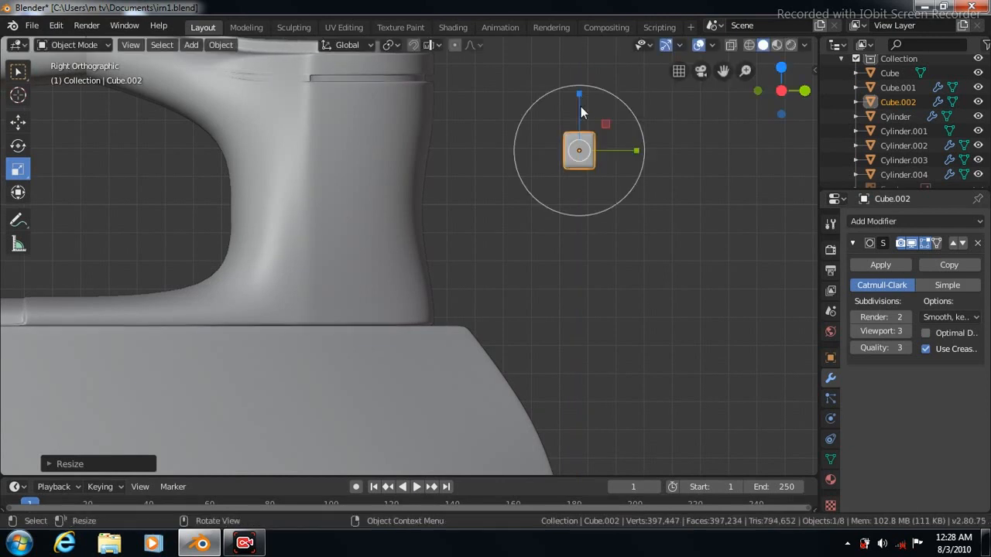
Move the block along Y and Z until it sits just in front of the handle's upper front rim, and deselect it
{"action": "left_click", "coordinate": [18, 126]}
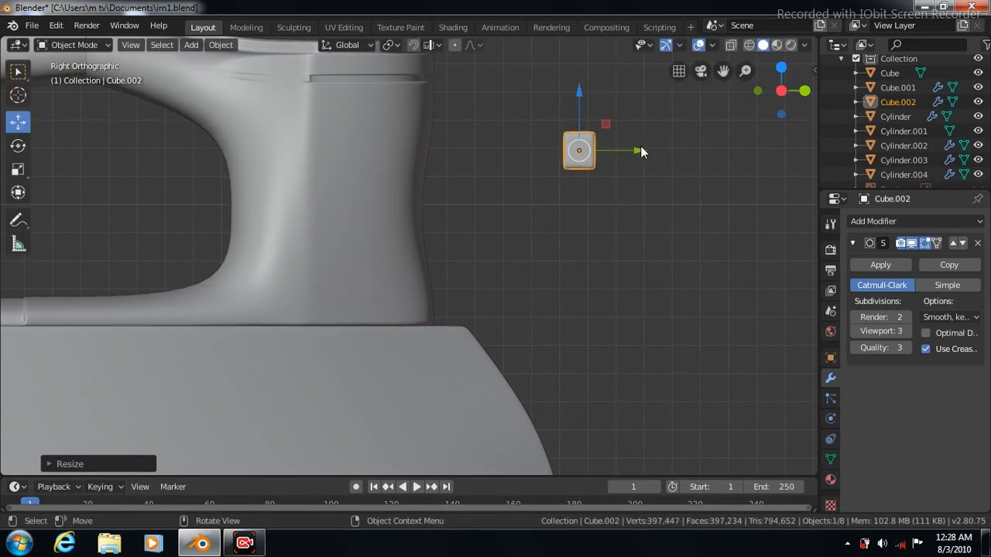
{"action": "left_click_drag", "start_coordinate": [604, 154], "coordinate": [508, 207]}
{"action": "left_click_drag", "start_coordinate": [454, 91], "coordinate": [446, 434]}
{"action": "left_click_drag", "start_coordinate": [723, 71], "coordinate": [719, 130]}
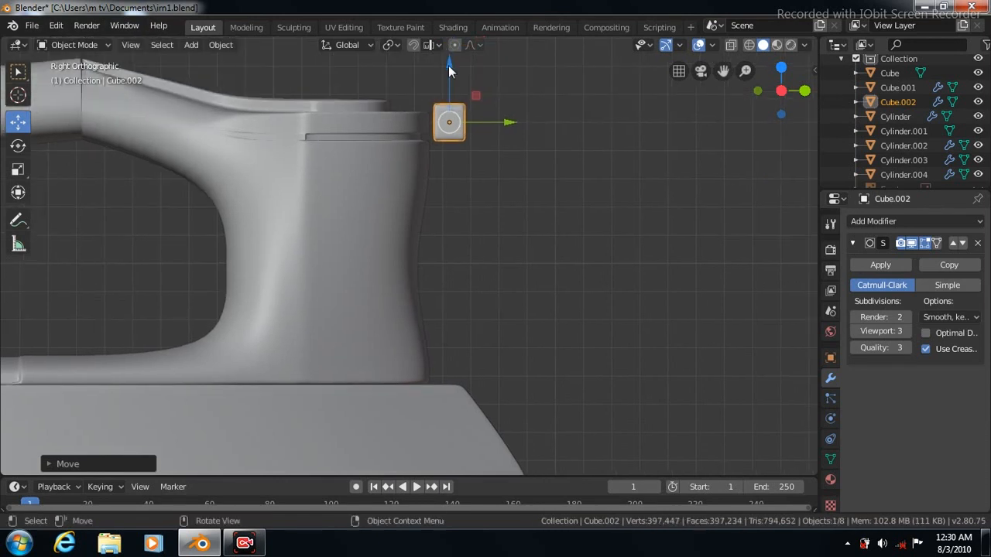
{"action": "left_click_drag", "start_coordinate": [448, 66], "coordinate": [449, 69]}
{"action": "left_click_drag", "start_coordinate": [507, 126], "coordinate": [503, 127]}
{"action": "key", "text": "KP_7"}
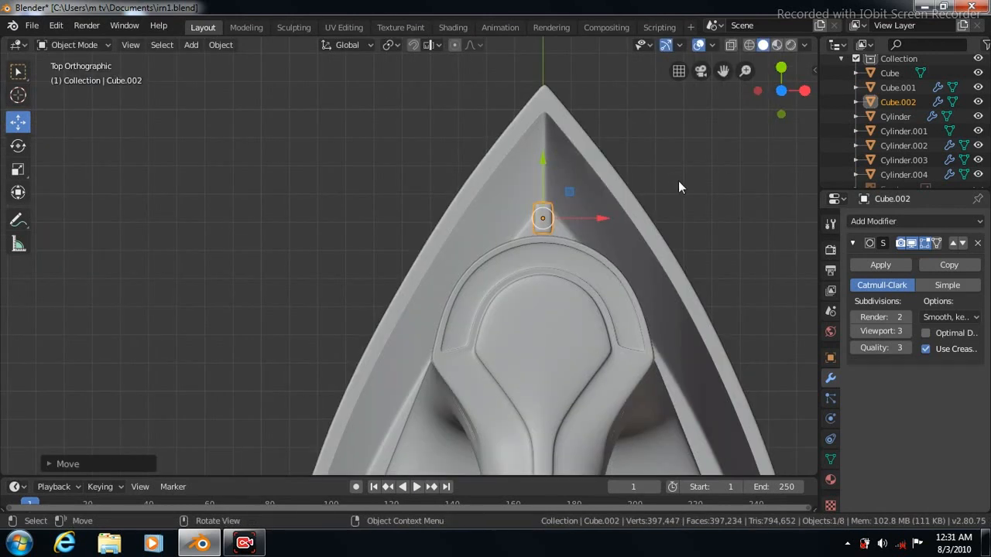
{"action": "left_click", "coordinate": [715, 186]}
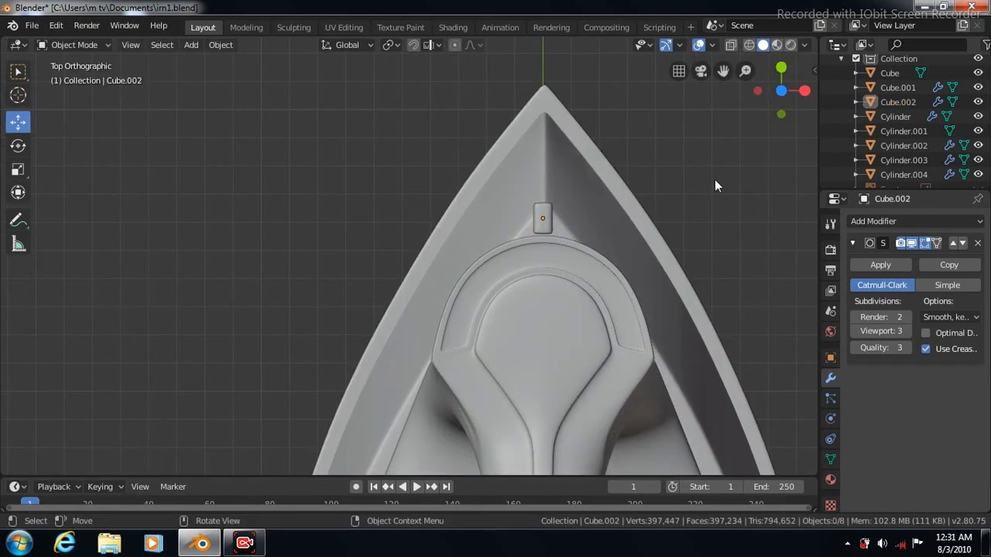
With the whole iron in perspective view, set the viewport lighting to MatCap and choose the brown clay material
{"action": "key", "text": "KP_3"}
{"action": "scroll", "coordinate": [629, 243], "scroll_direction": "down", "scroll_amount": 6}
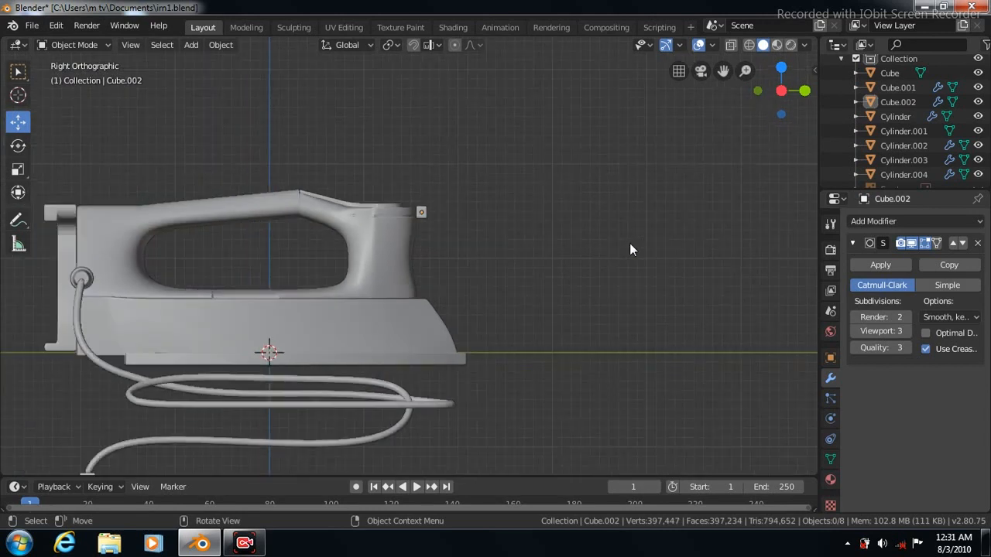
{"action": "left_click", "coordinate": [18, 71]}
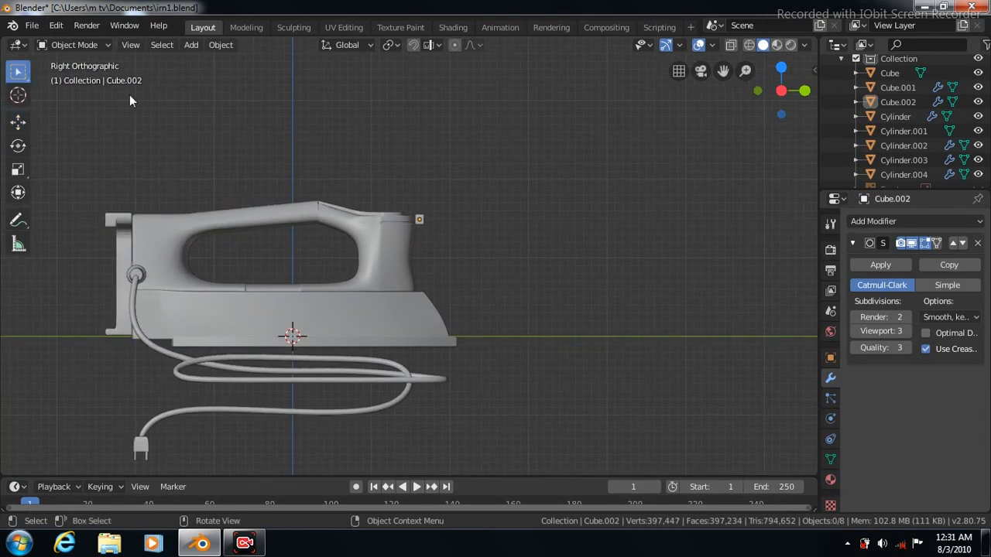
{"action": "left_click_drag", "start_coordinate": [723, 70], "coordinate": [840, 72]}
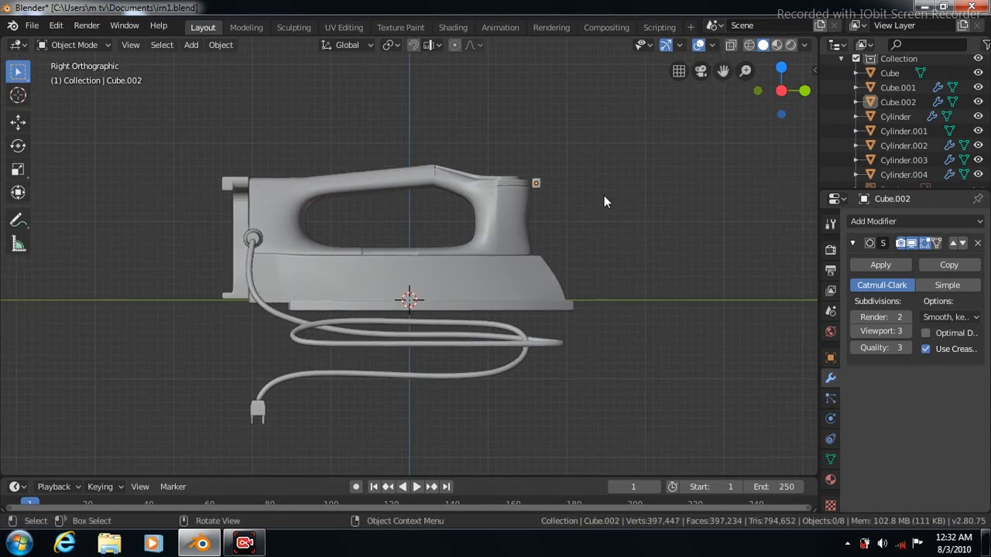
{"action": "middle_click_drag", "start_coordinate": [604, 201], "coordinate": [655, 235]}
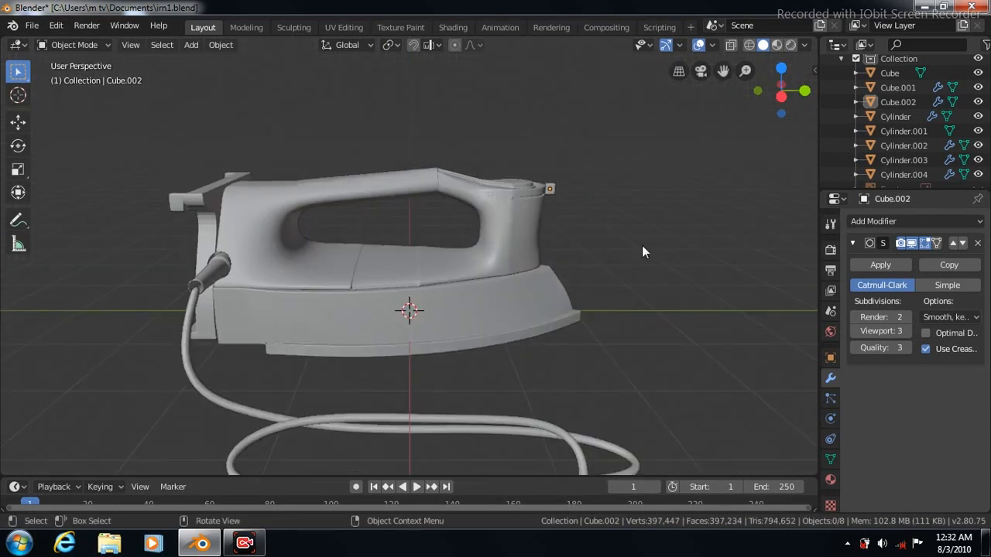
{"action": "scroll", "coordinate": [641, 252], "scroll_direction": "down", "scroll_amount": 1}
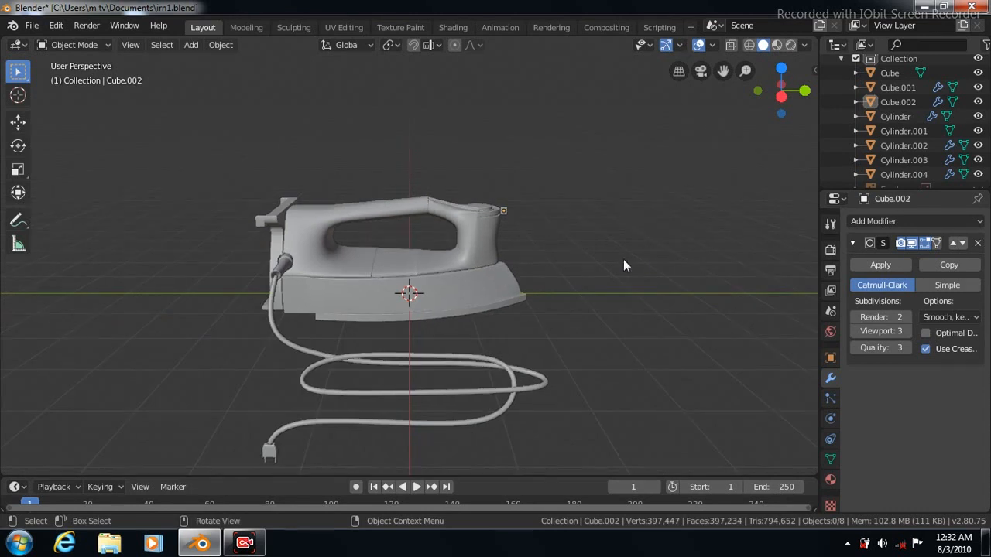
{"action": "left_click", "coordinate": [803, 45]}
{"action": "left_click", "coordinate": [789, 113]}
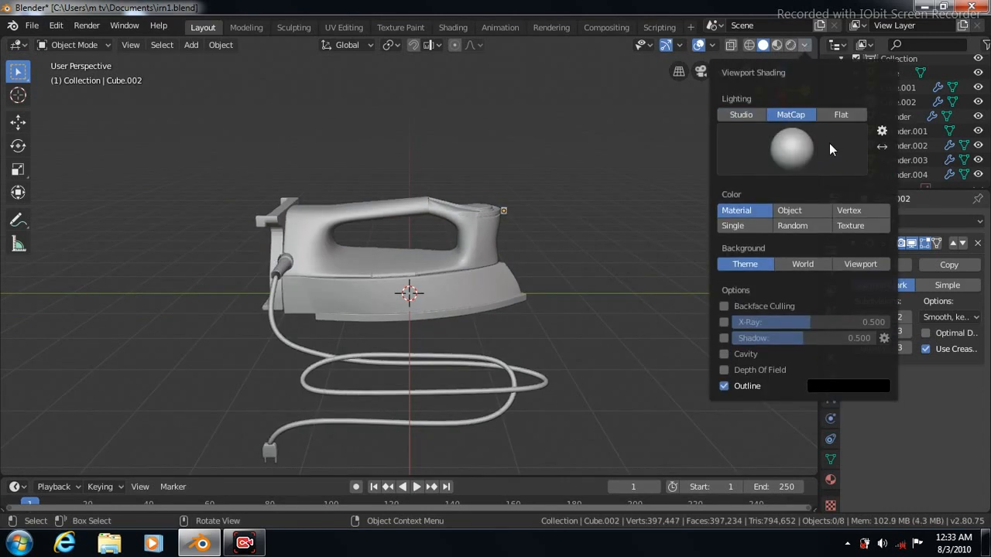
{"action": "left_click", "coordinate": [829, 145]}
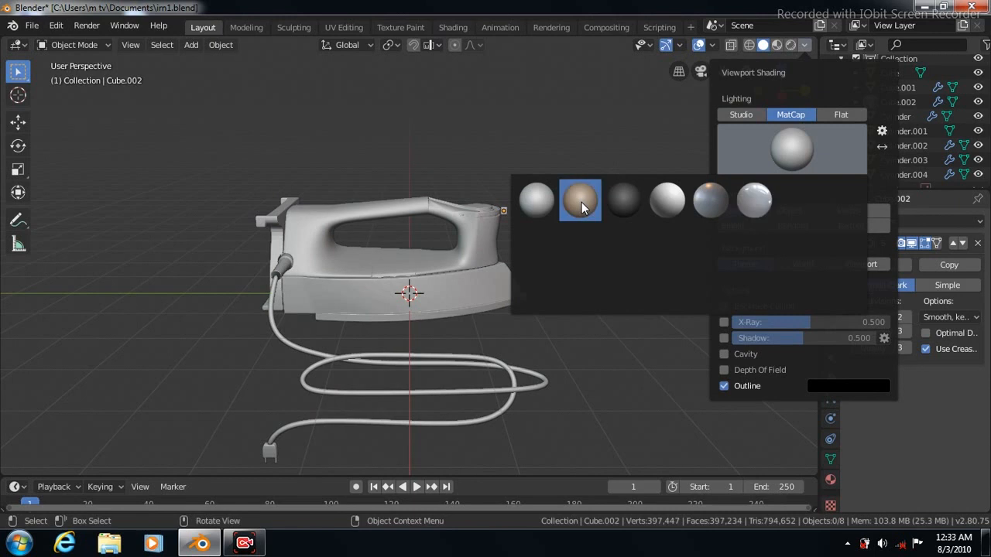
{"action": "left_click", "coordinate": [582, 203]}
{"action": "left_click", "coordinate": [386, 143]}
{"action": "left_click", "coordinate": [387, 143]}
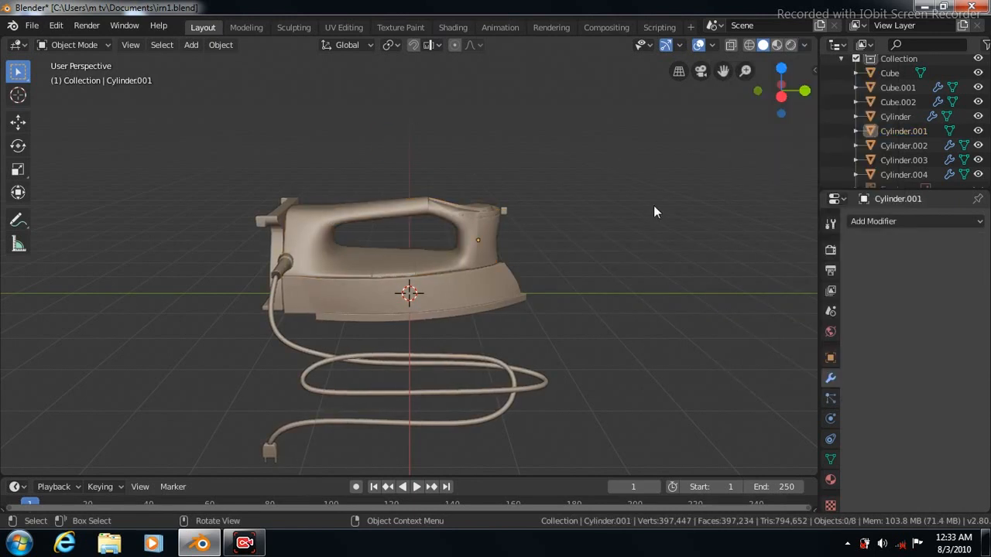
{"action": "key", "text": "KP_6"}
{"action": "middle_click_drag", "start_coordinate": [657, 226], "coordinate": [623, 226]}
{"action": "scroll", "coordinate": [598, 225], "scroll_direction": "up", "scroll_amount": 4}
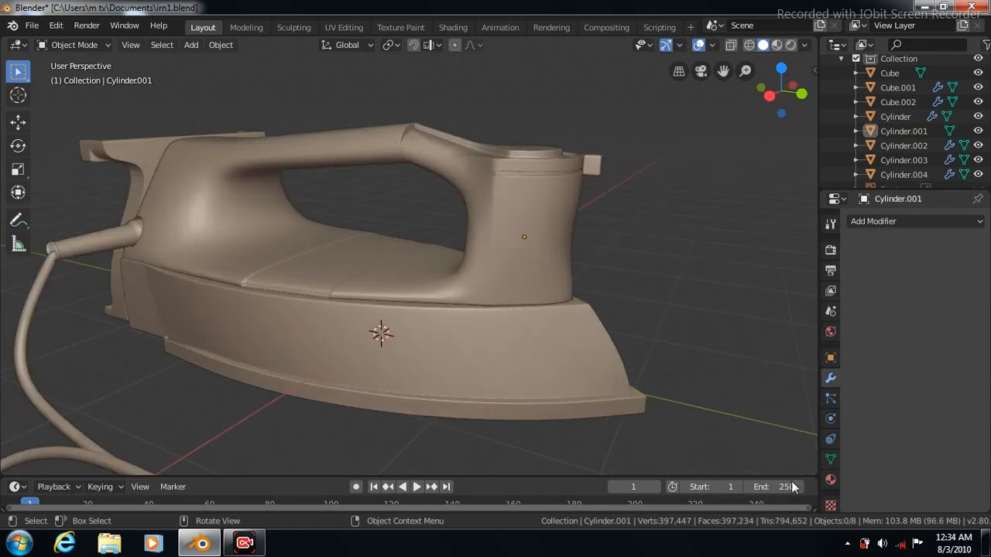